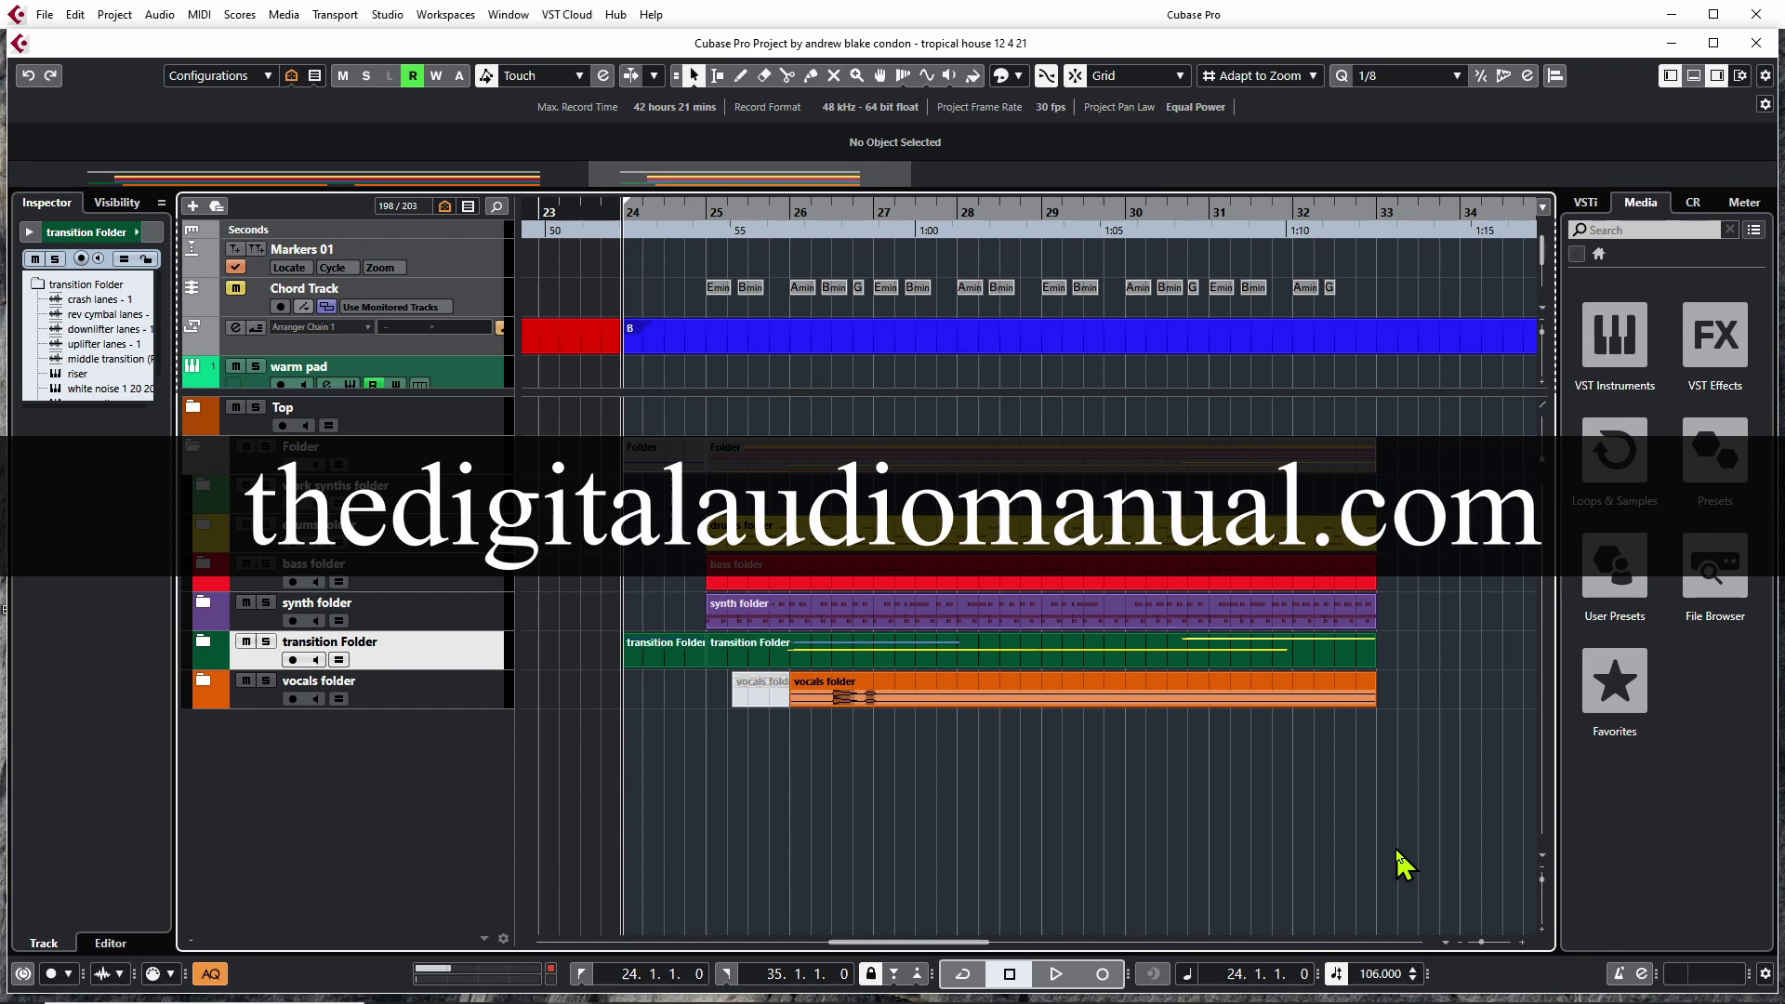
Start playback of the tropical house arrangement from bar 24.
{"action": "key", "text": "space"}
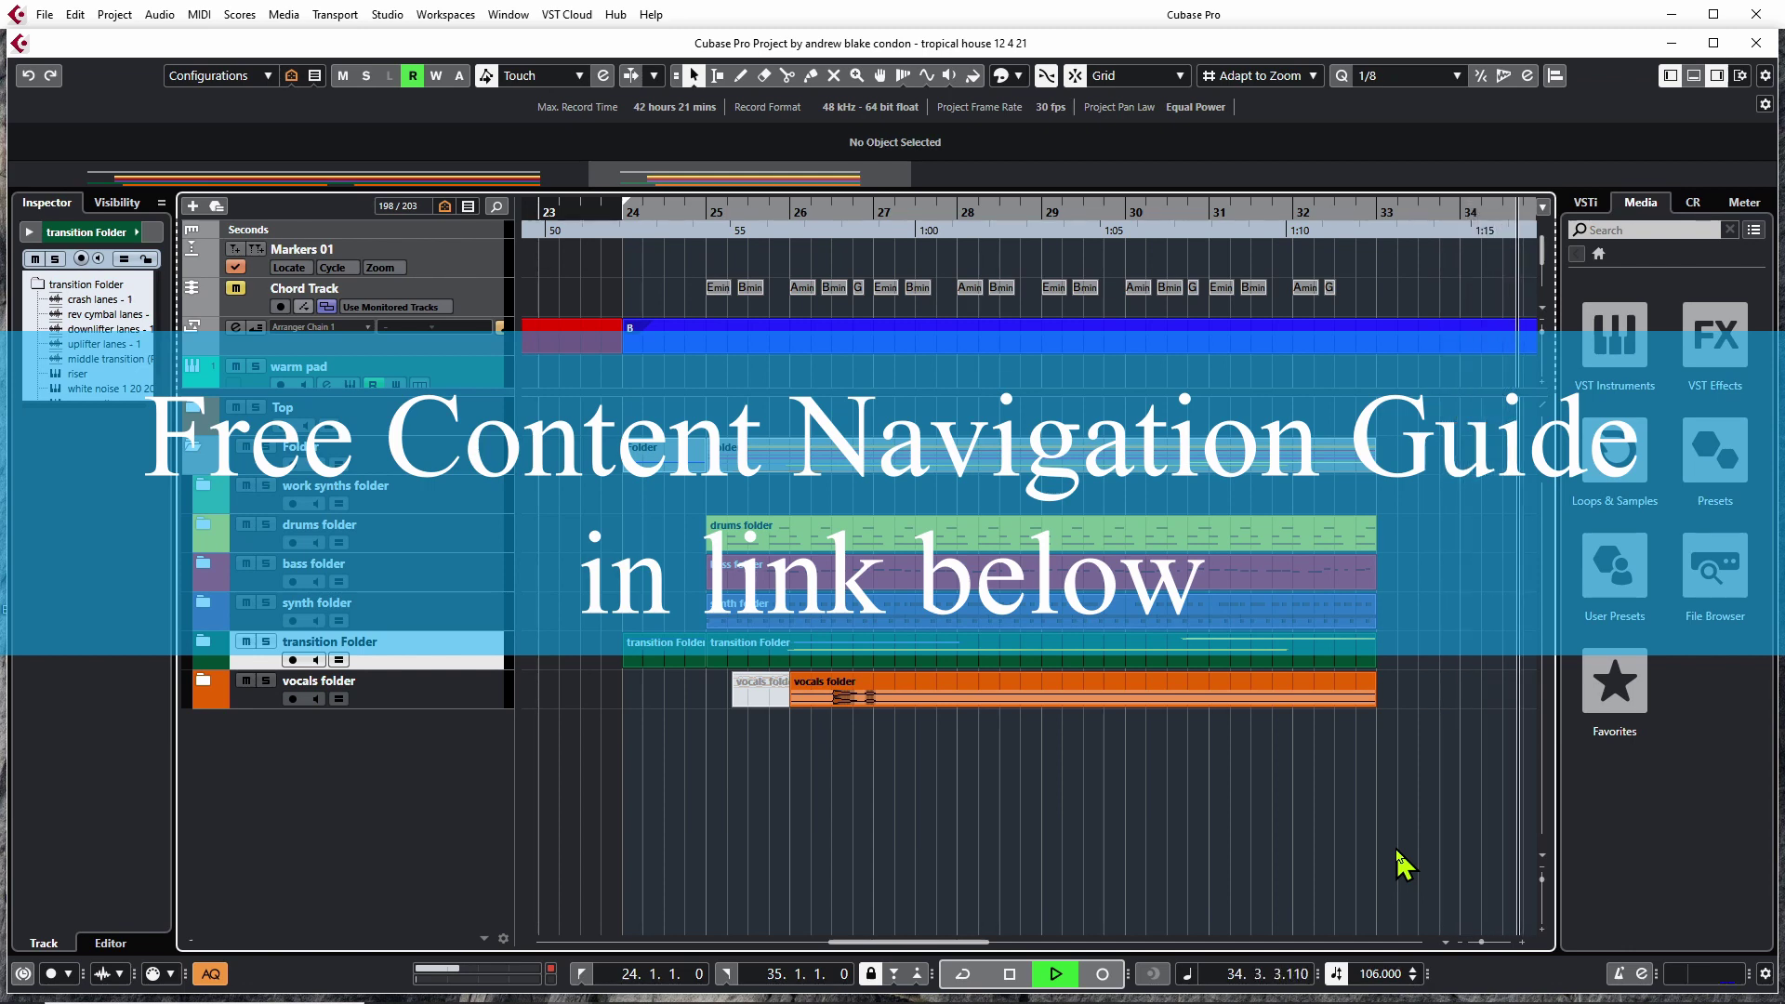
Stop playback and place the playhead exactly at bar 24.
{"action": "key", "text": "space"}
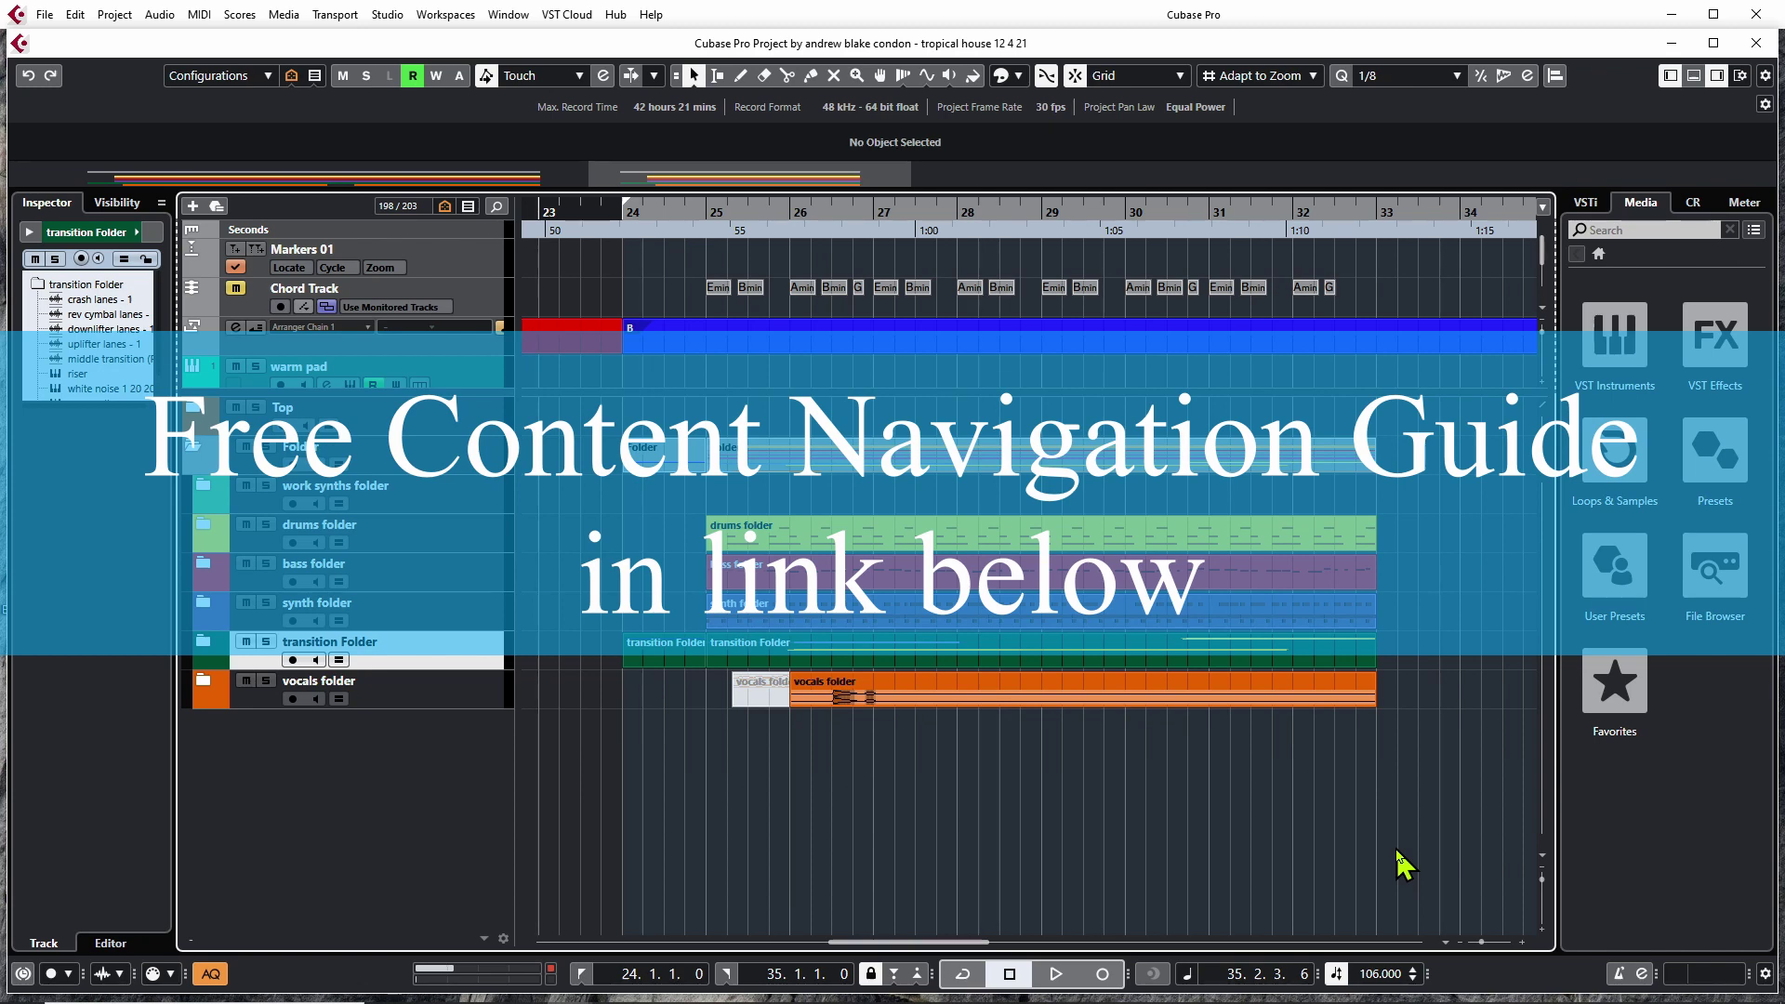
{"action": "left_click", "coordinate": [602, 211]}
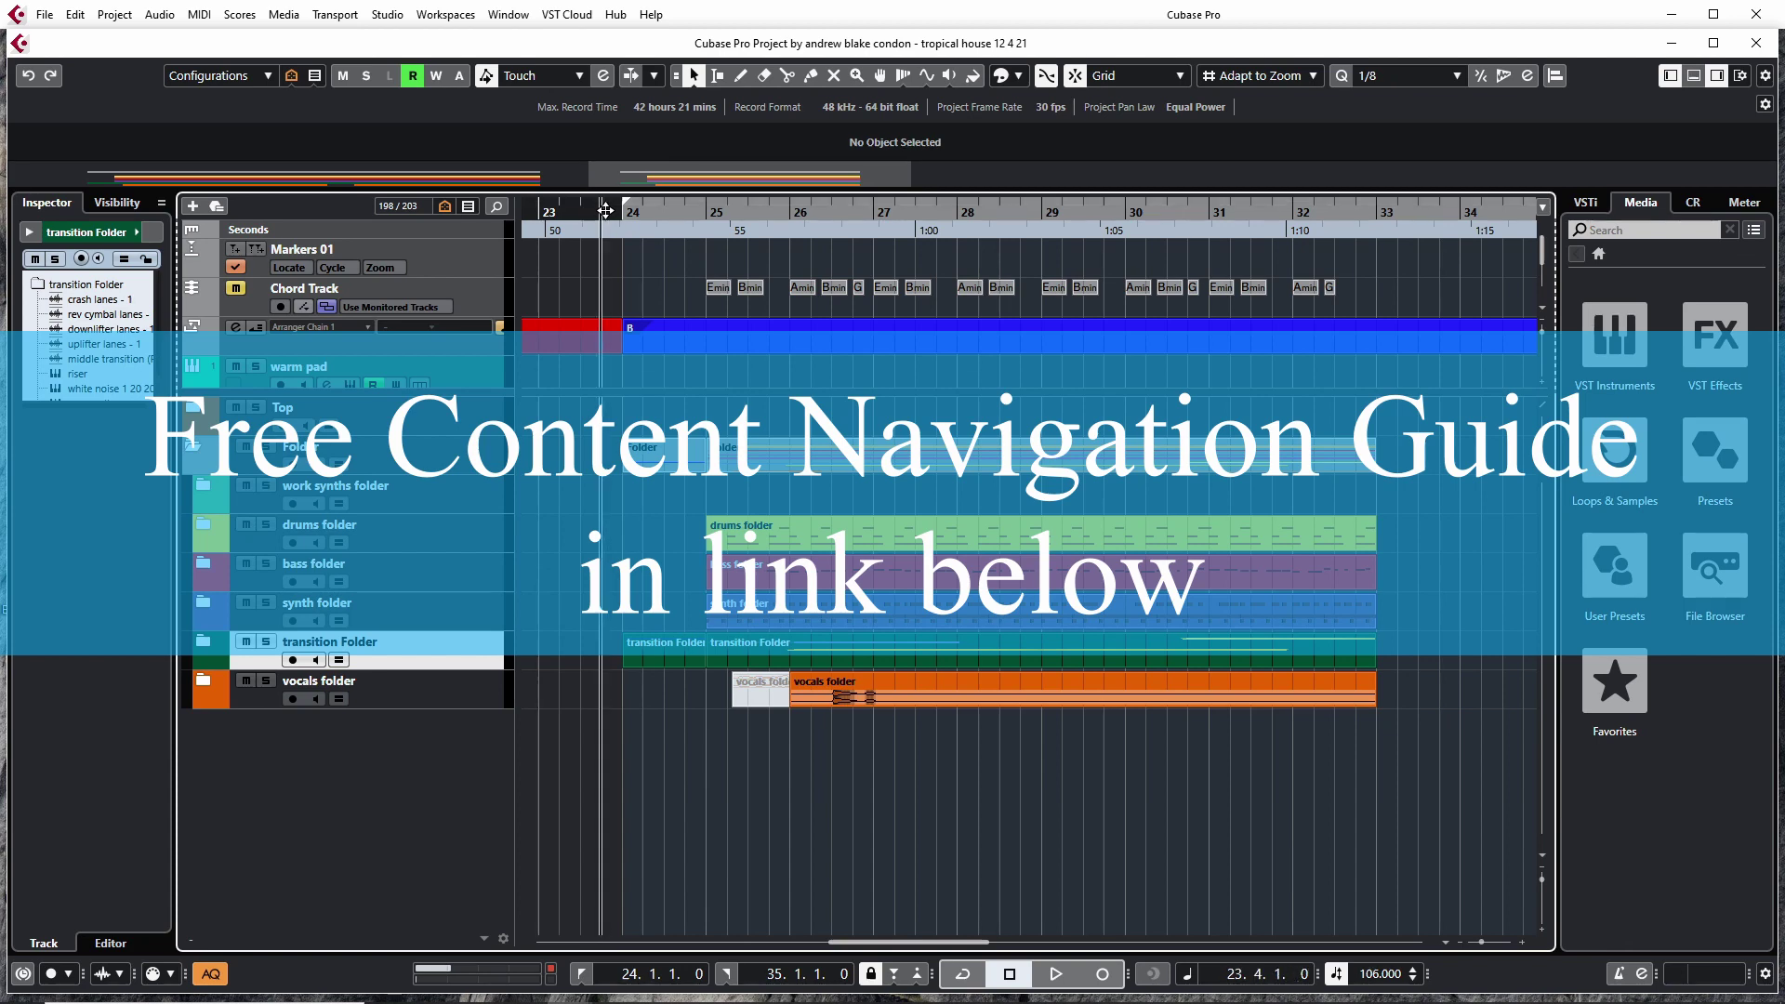
{"action": "left_click", "coordinate": [622, 211]}
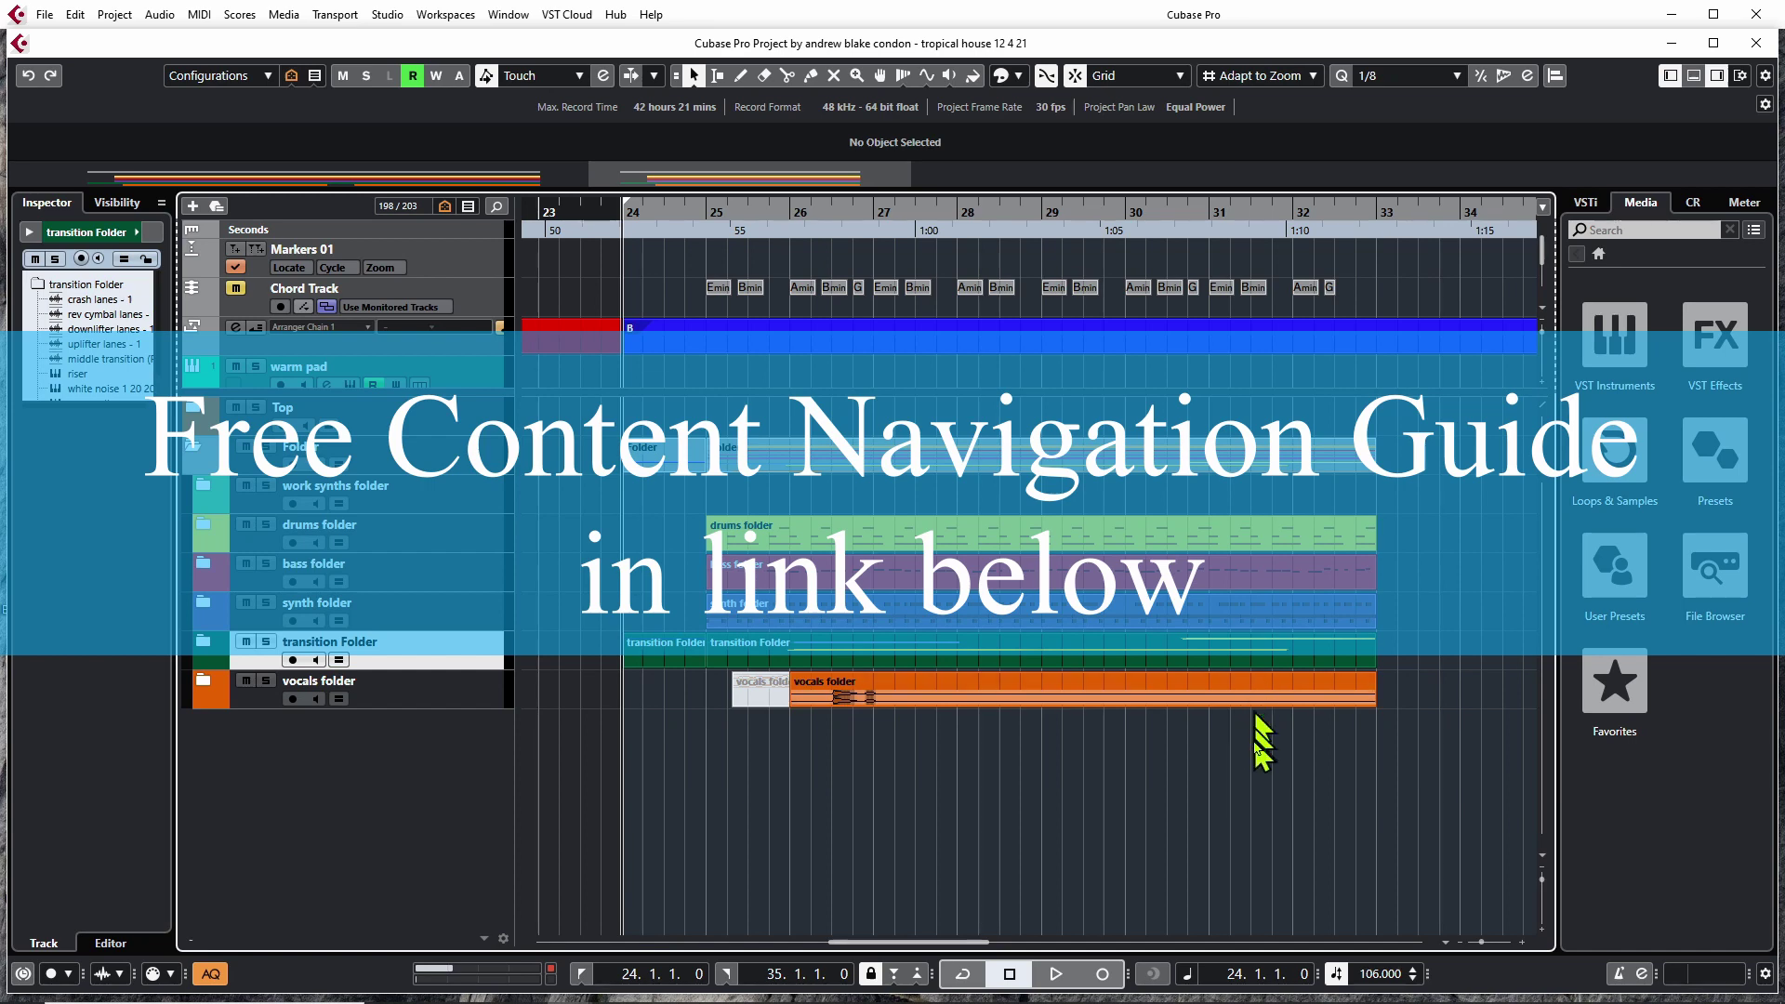
Cycle the tutorial arranger section over bars 41–57, then select the Chord Track.
{"action": "scroll", "coordinate": [1207, 777], "scroll_direction": "right", "scroll_amount": 5}
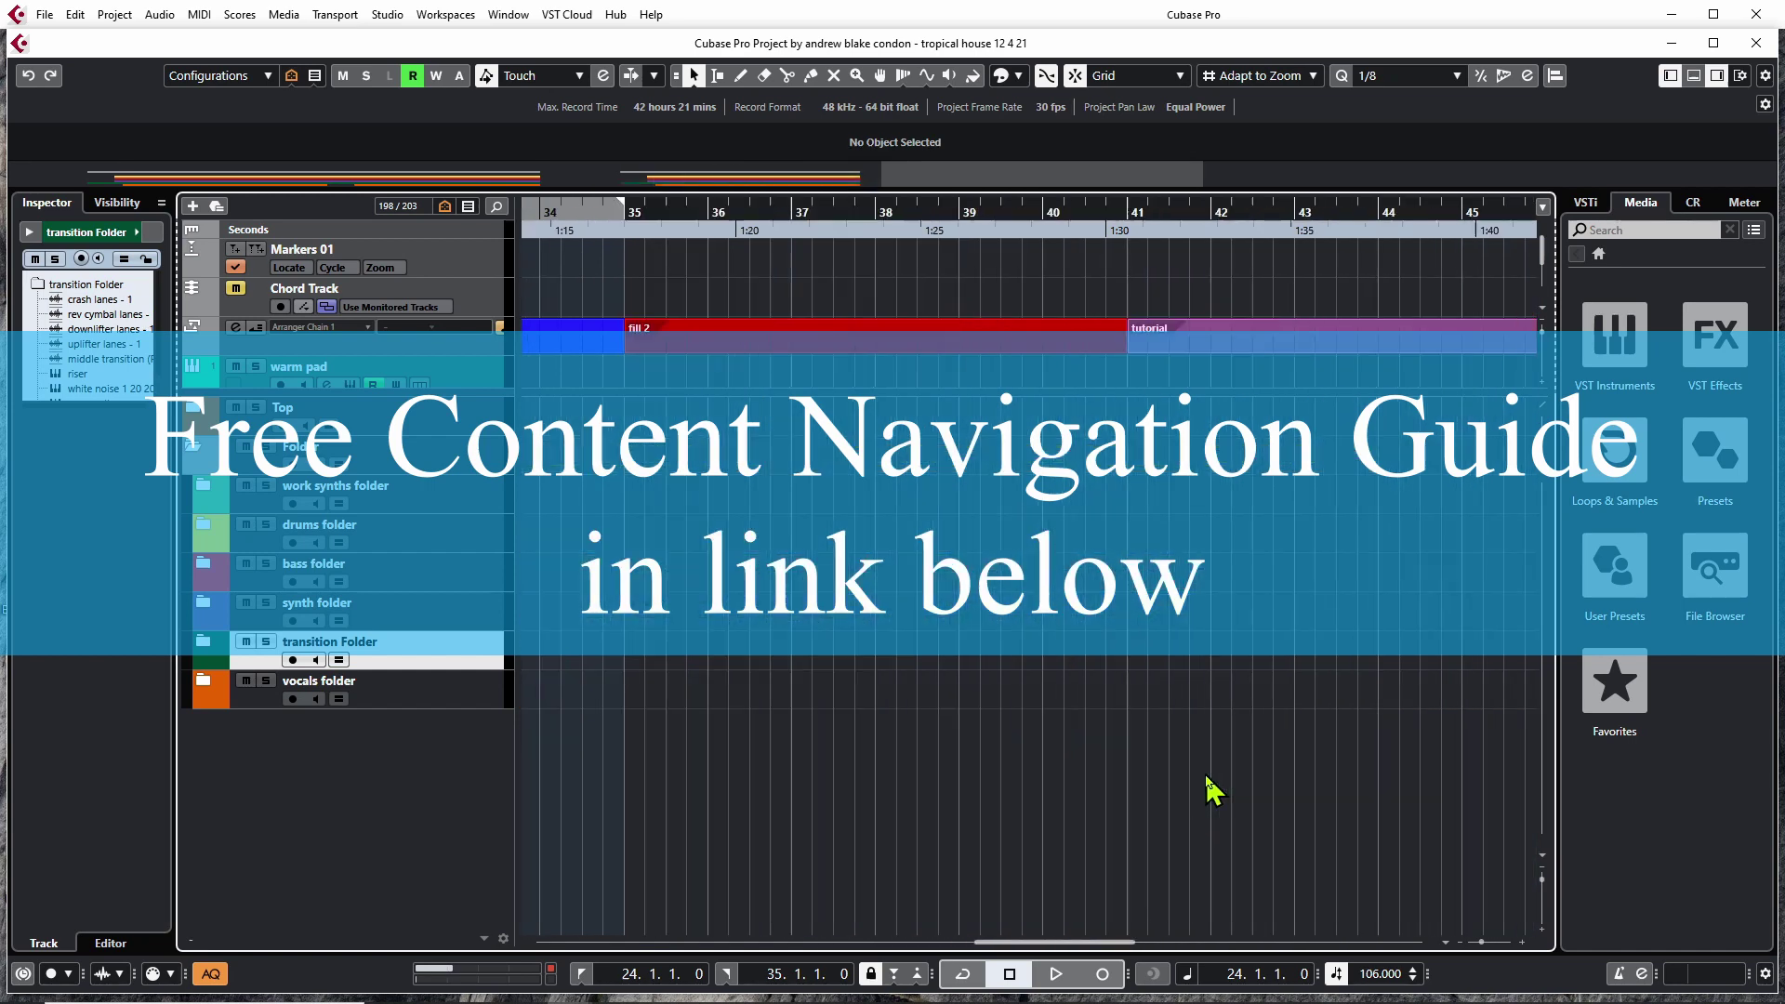
{"action": "scroll", "coordinate": [1185, 776], "scroll_direction": "right", "scroll_amount": 2}
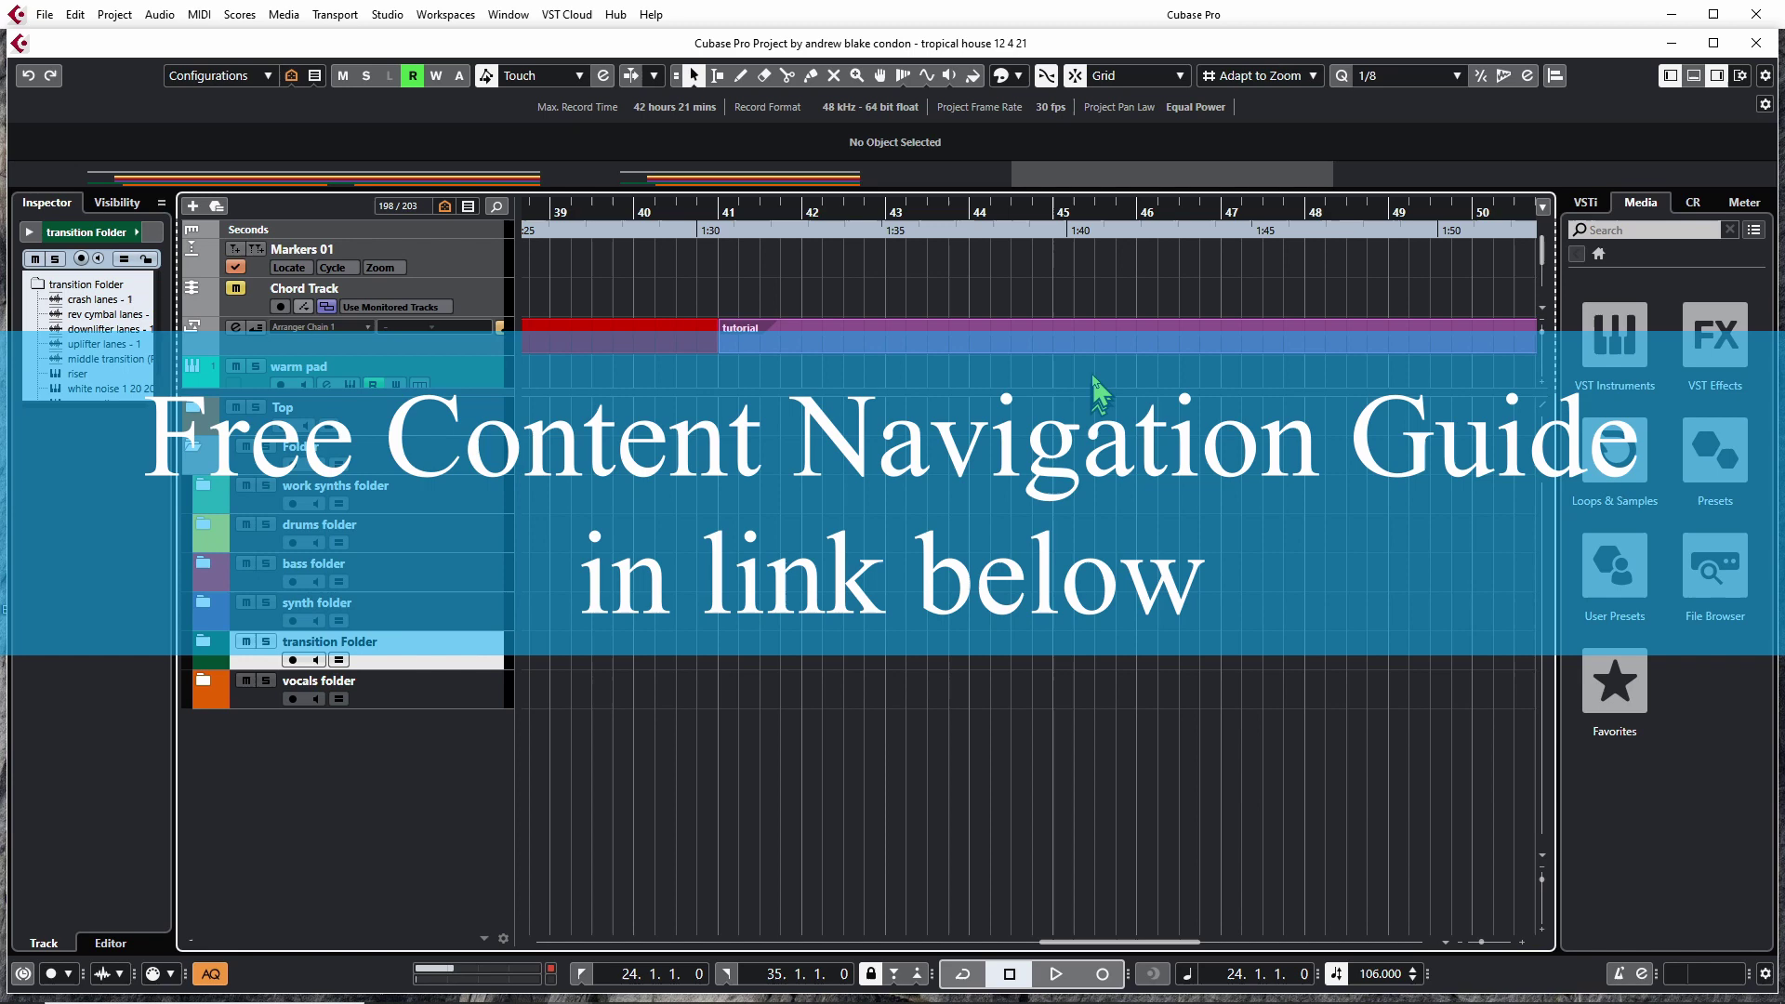
{"action": "left_click", "coordinate": [1097, 342]}
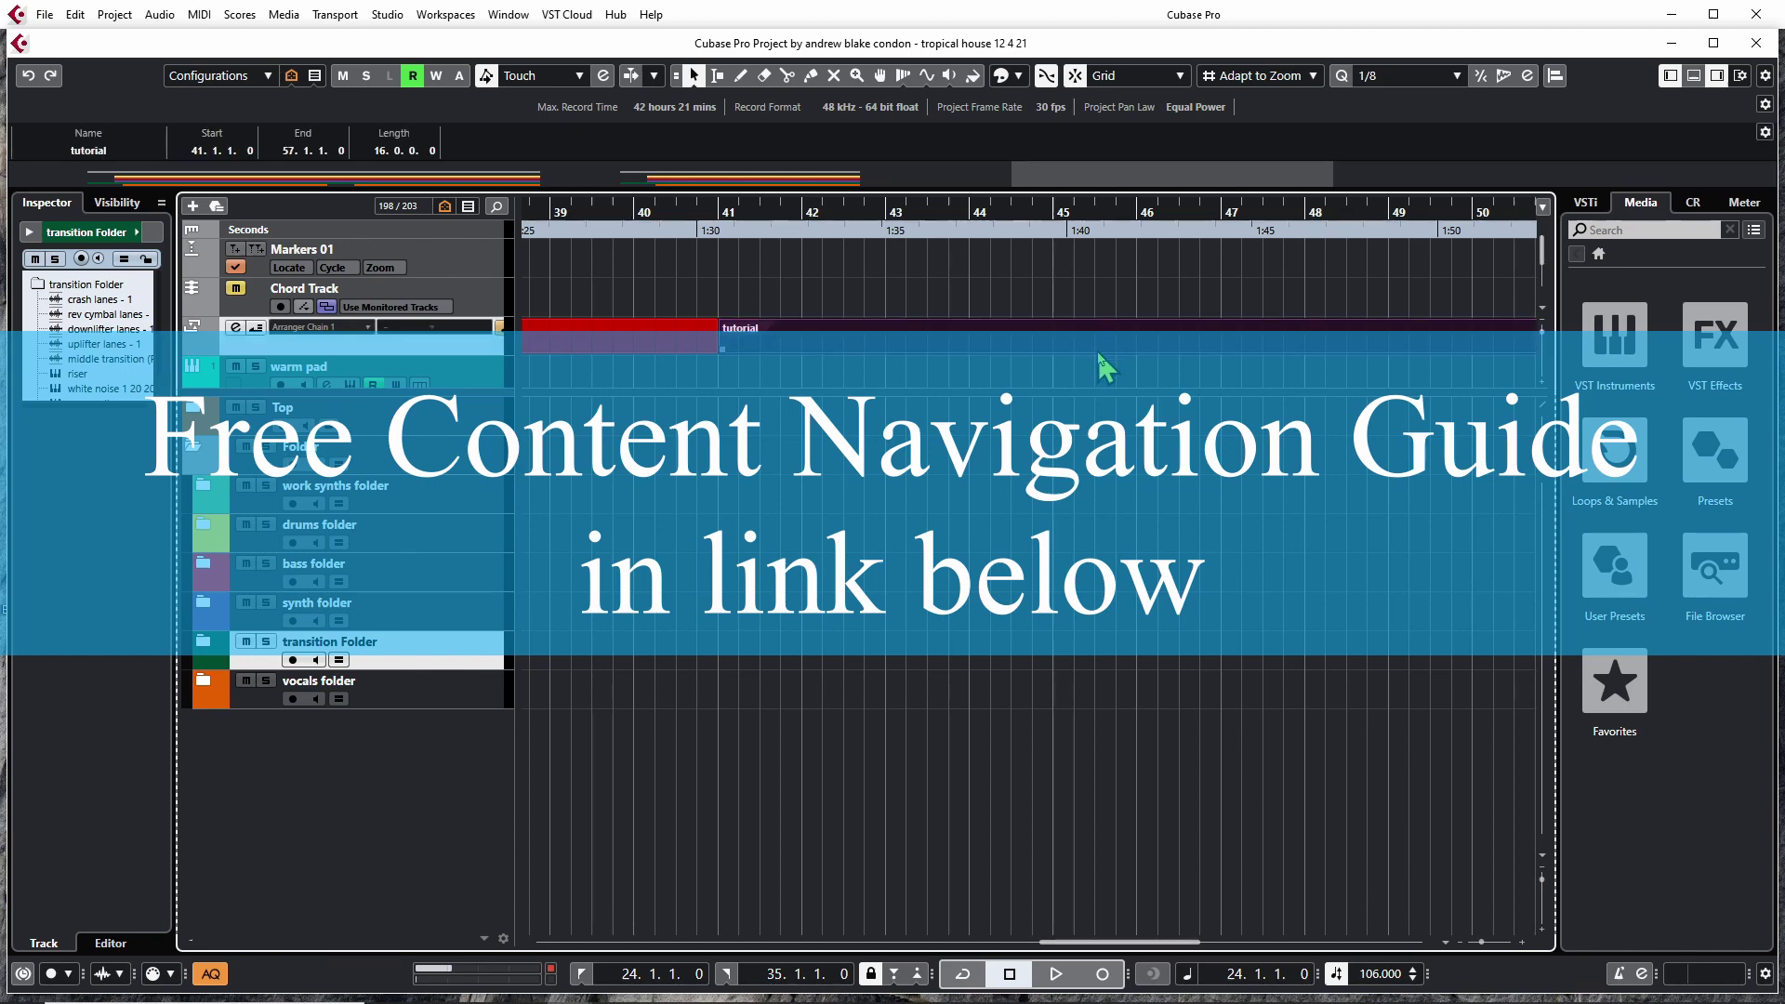
{"action": "double_click", "coordinate": [1096, 344]}
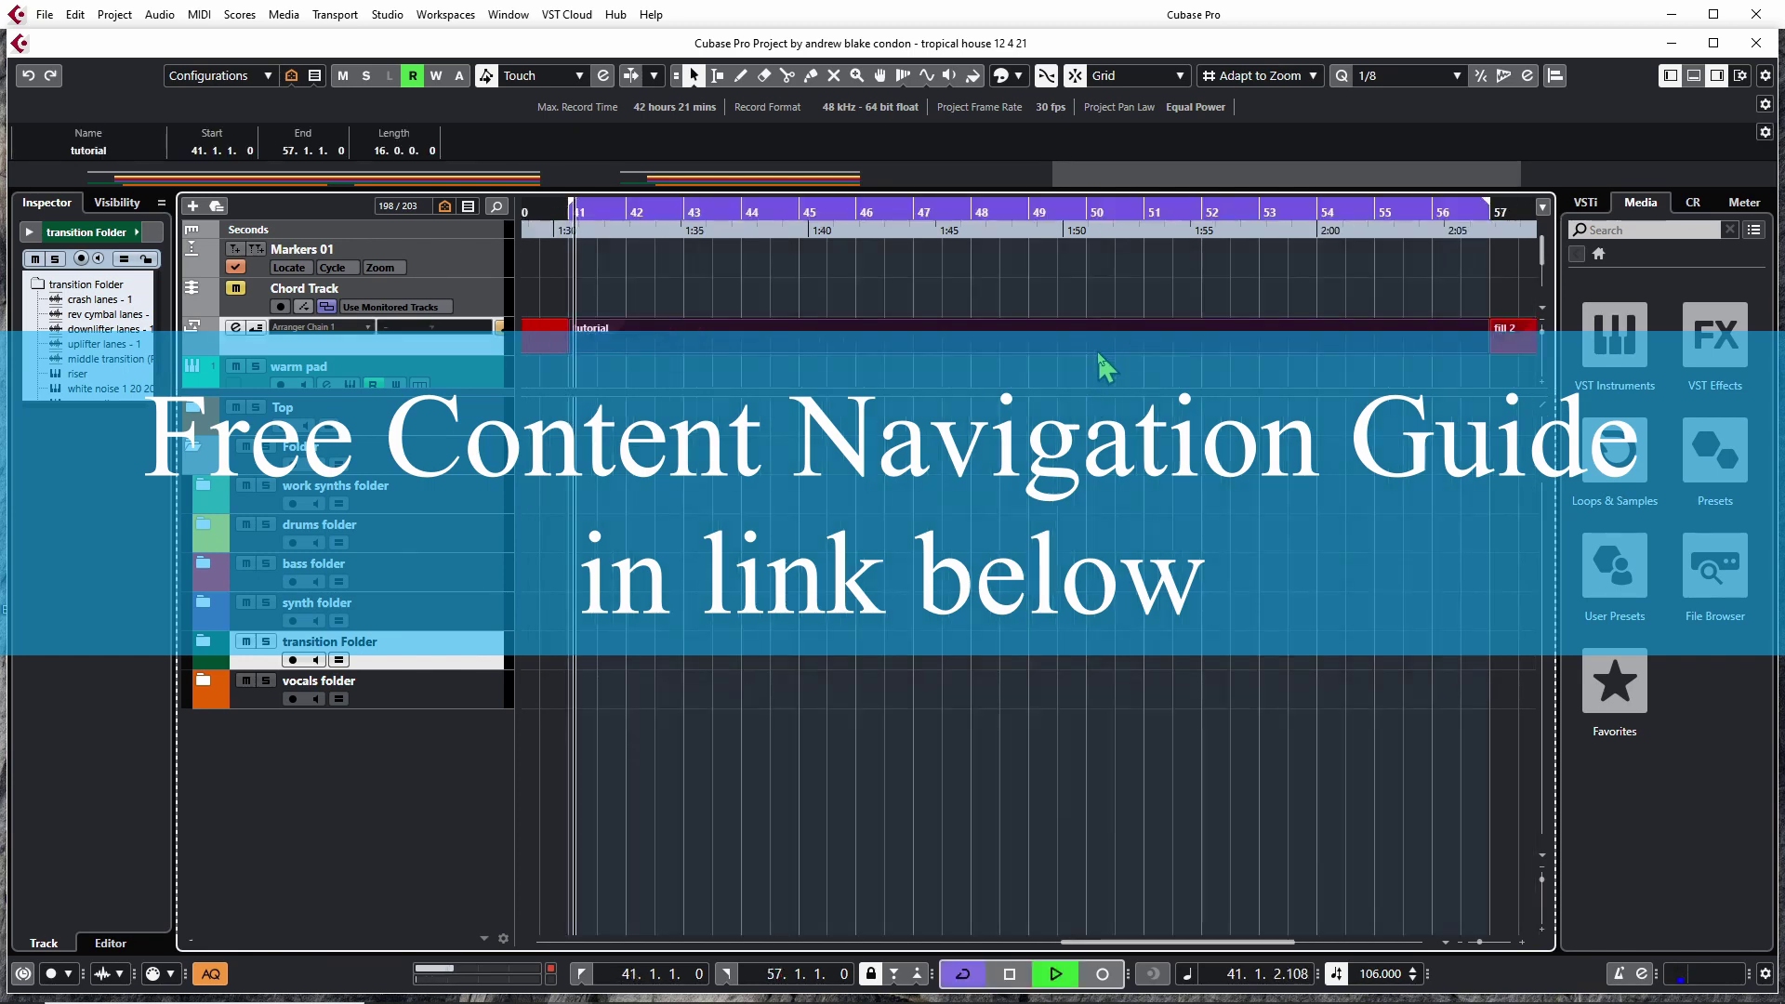
{"action": "left_click", "coordinate": [1125, 502]}
{"action": "left_click", "coordinate": [965, 296]}
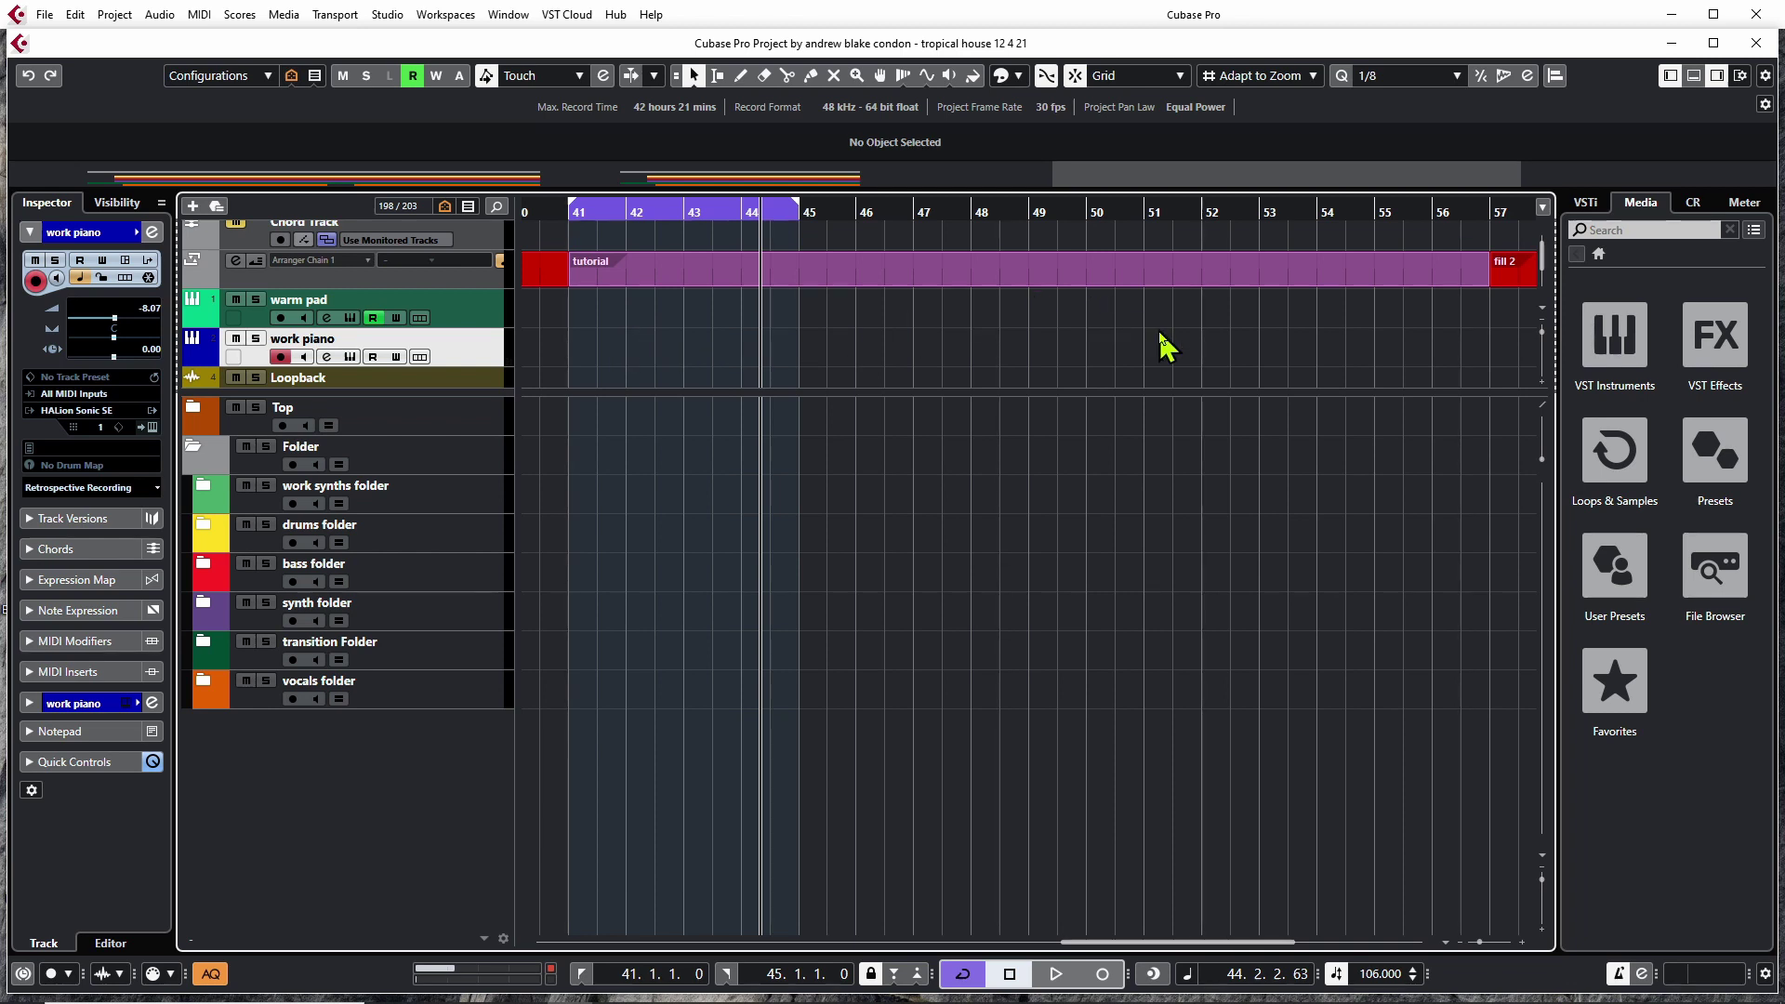
Record a Chord Pads progression onto the work piano track over bars 41–45 as 'Take2 work piano'.
{"action": "left_click", "coordinate": [1692, 78]}
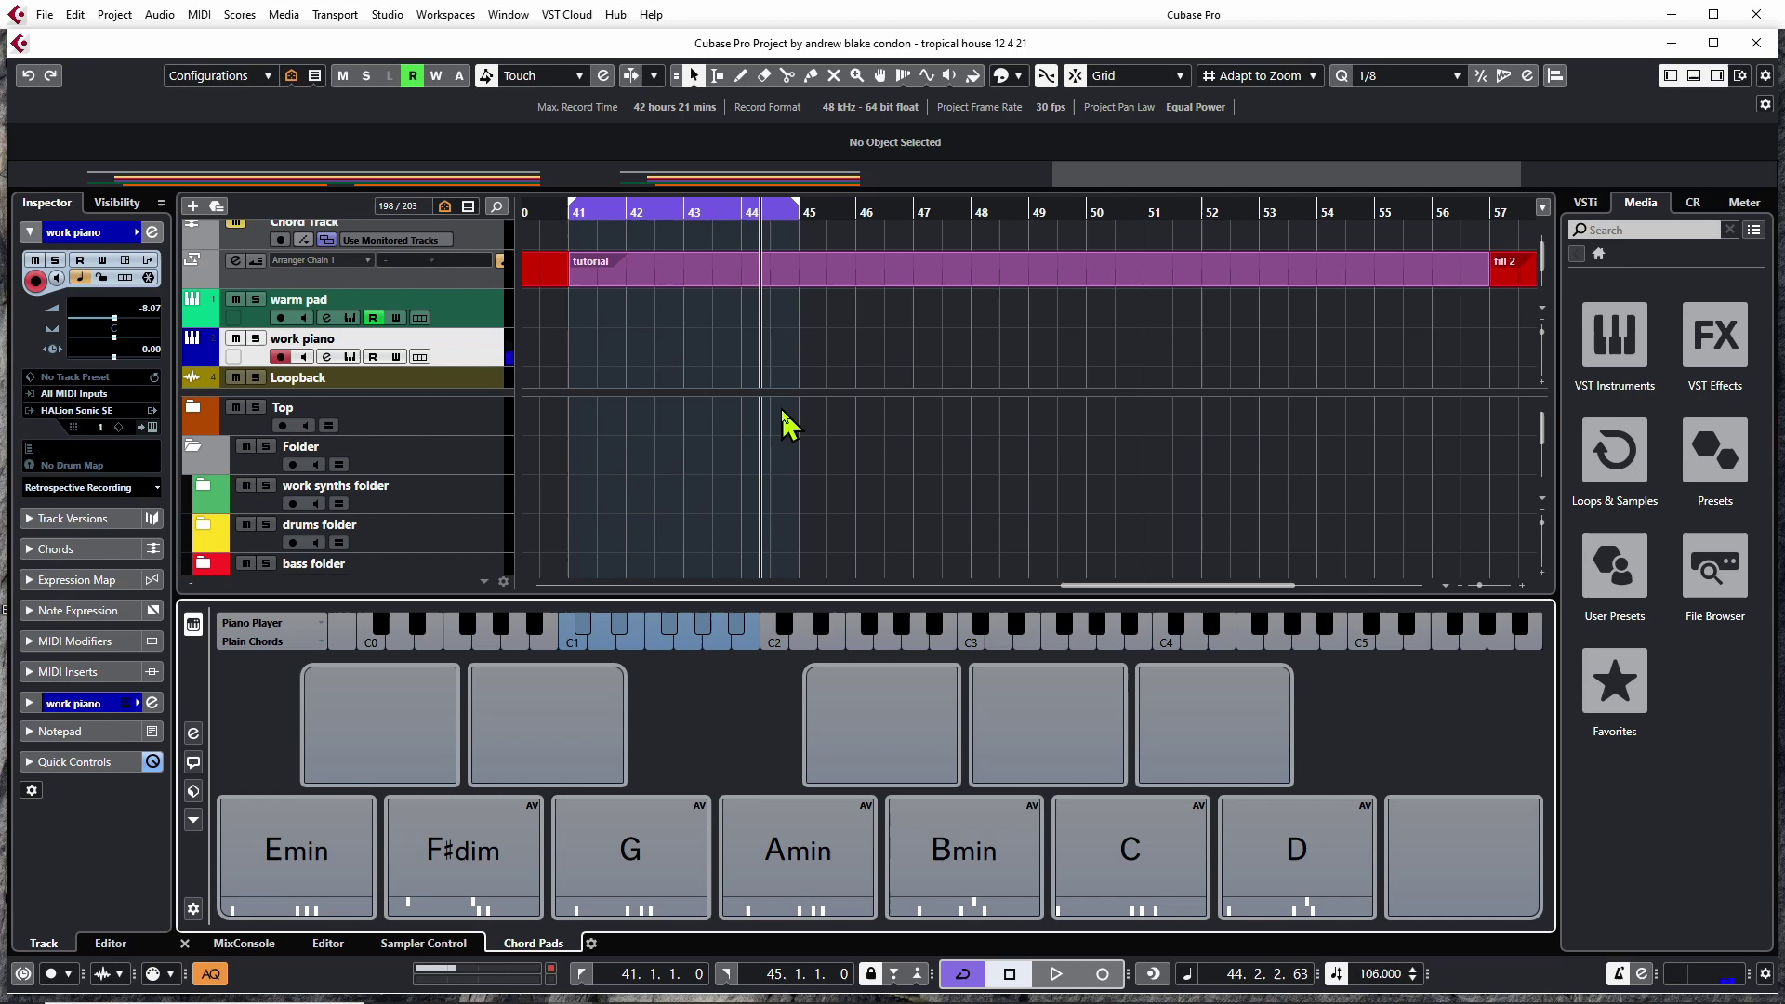
{"action": "key", "text": "space"}
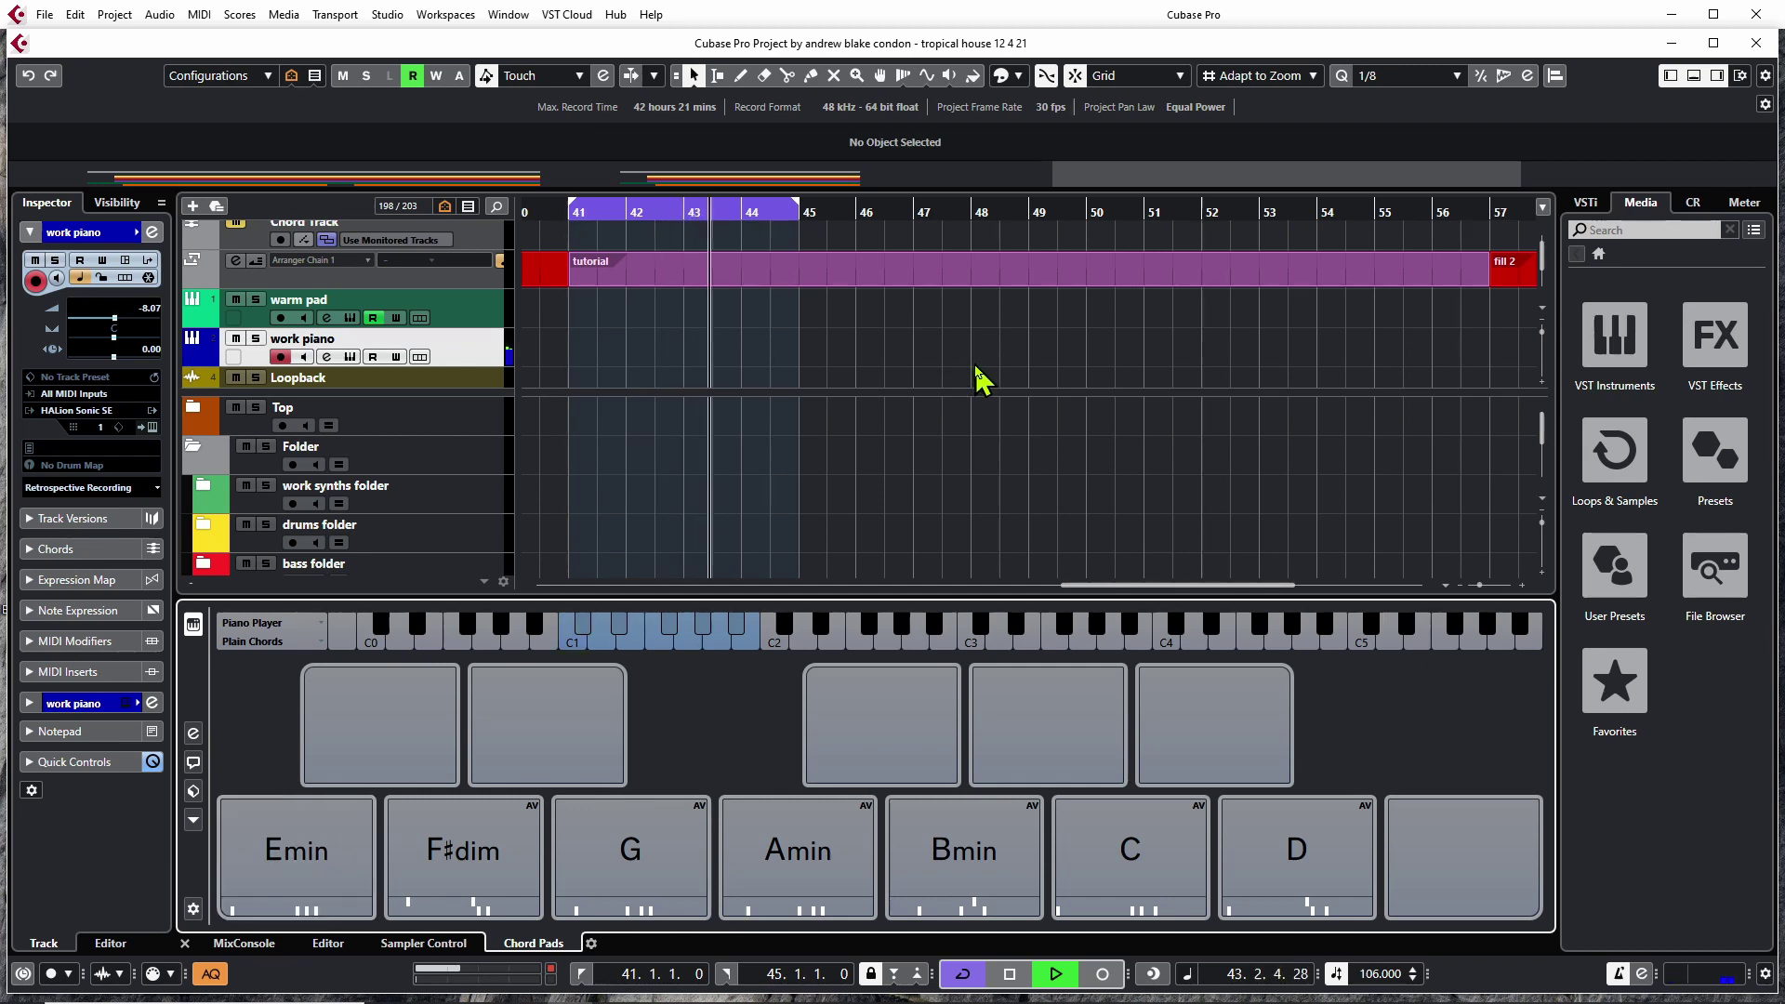
{"action": "key", "text": "KP_Multiply"}
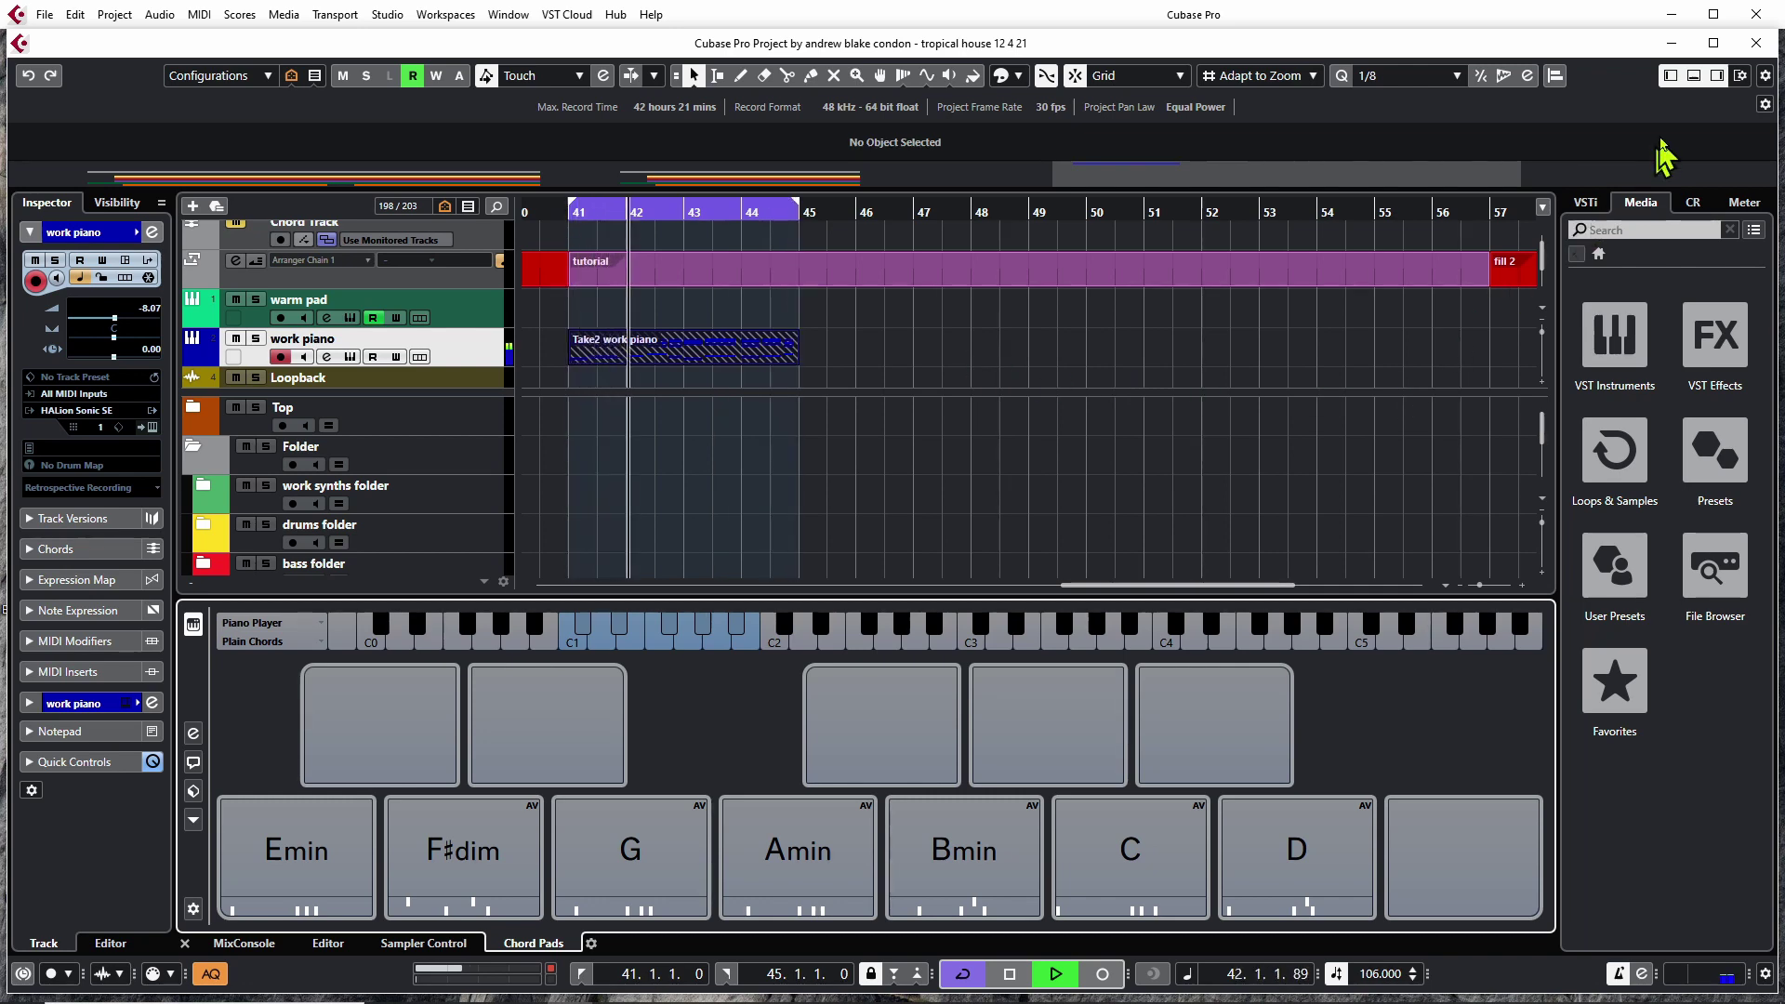
{"action": "left_click", "coordinate": [1693, 76]}
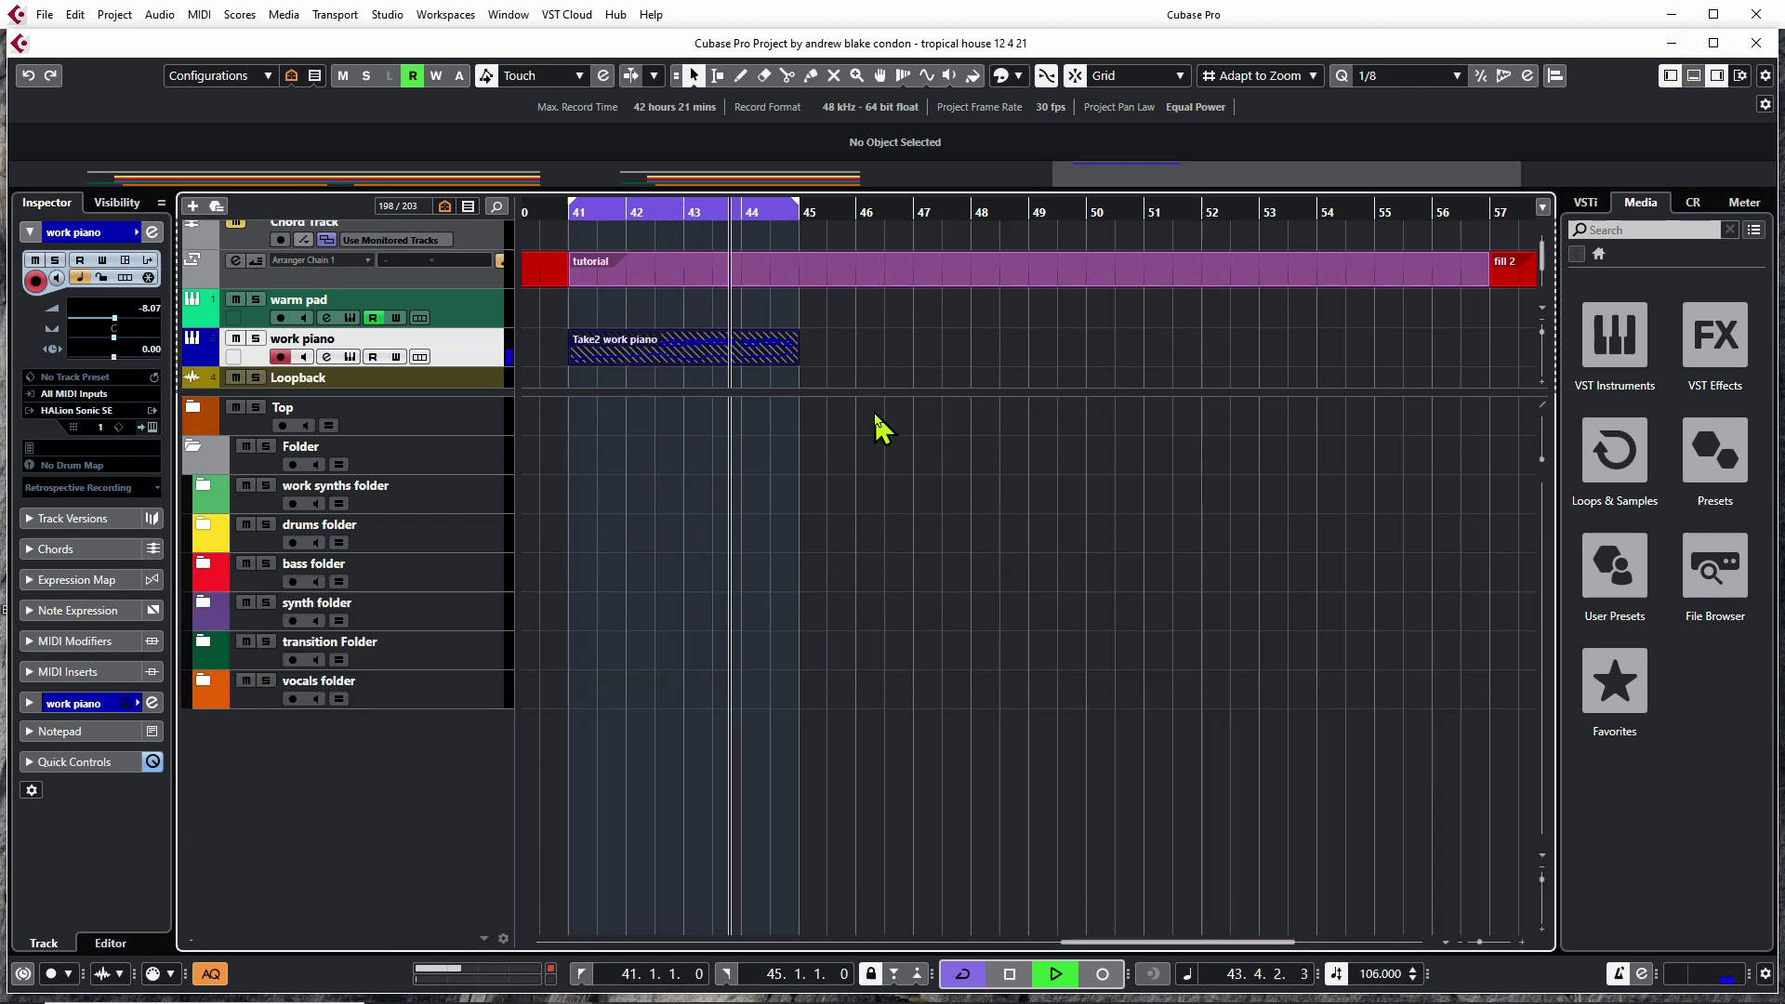
{"action": "key", "text": "space"}
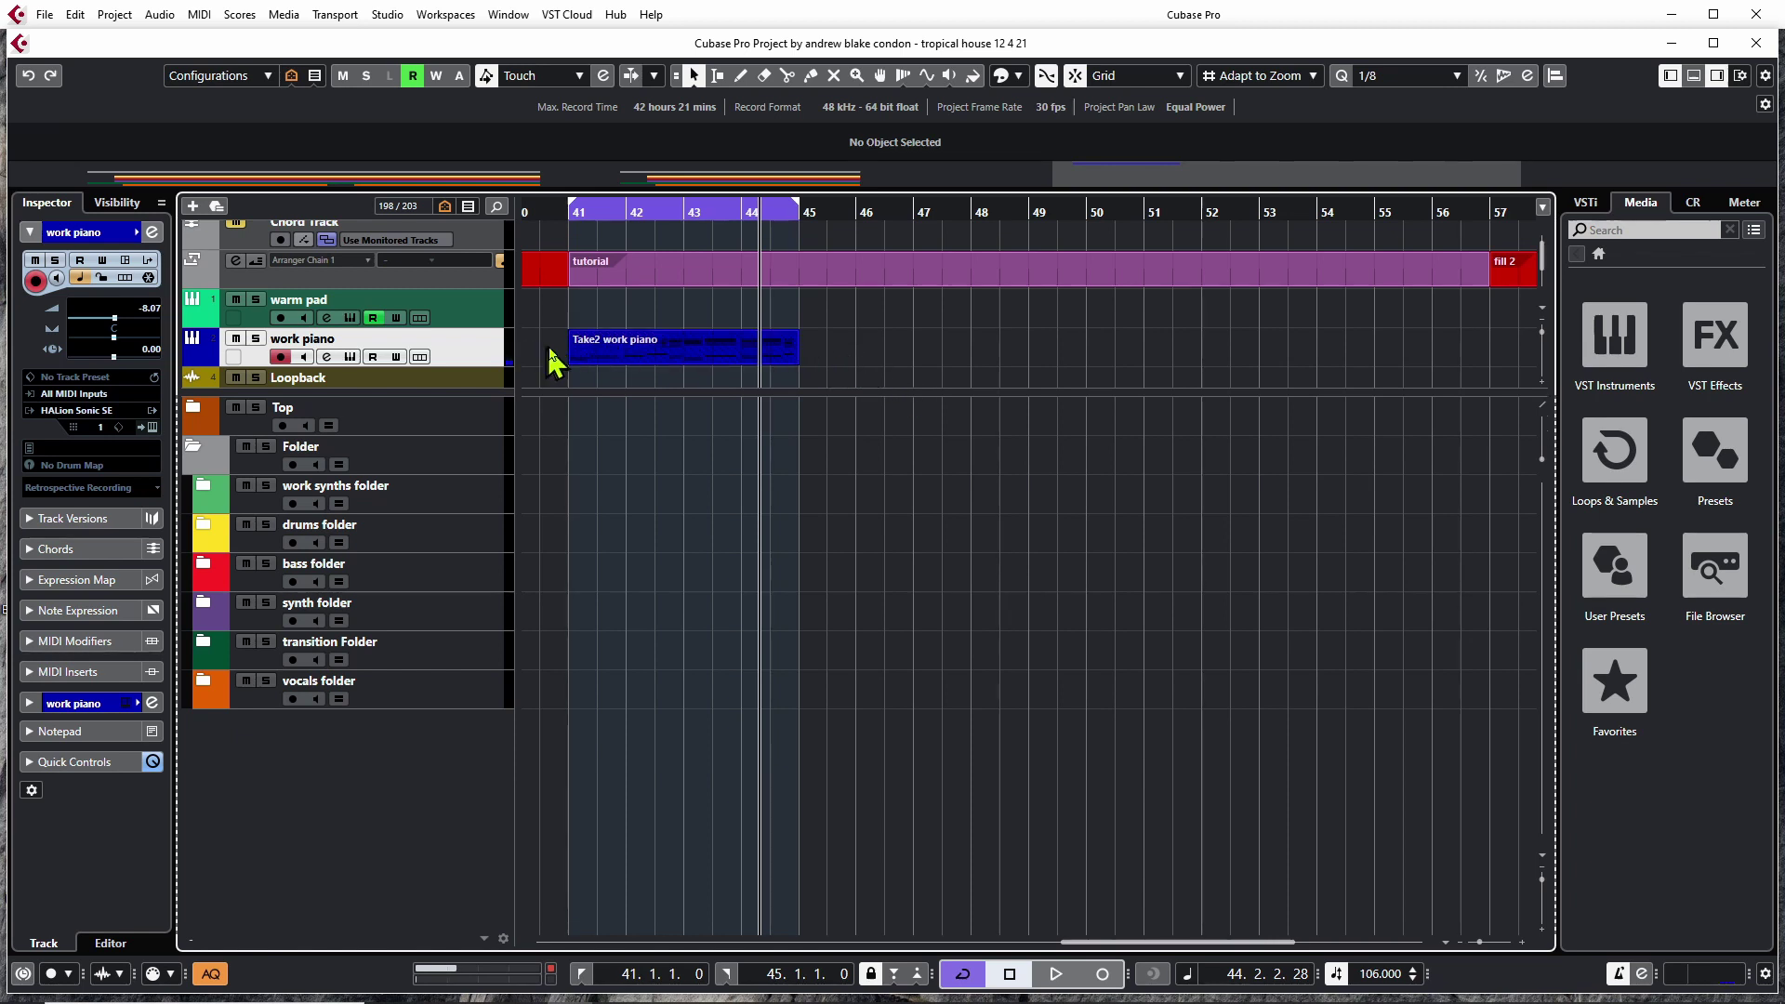
Generate Chord Track symbols (Emin, G, Amin, Bmin…) from the recorded work piano part via Create Chord Symbols.
{"action": "left_click", "coordinate": [663, 358]}
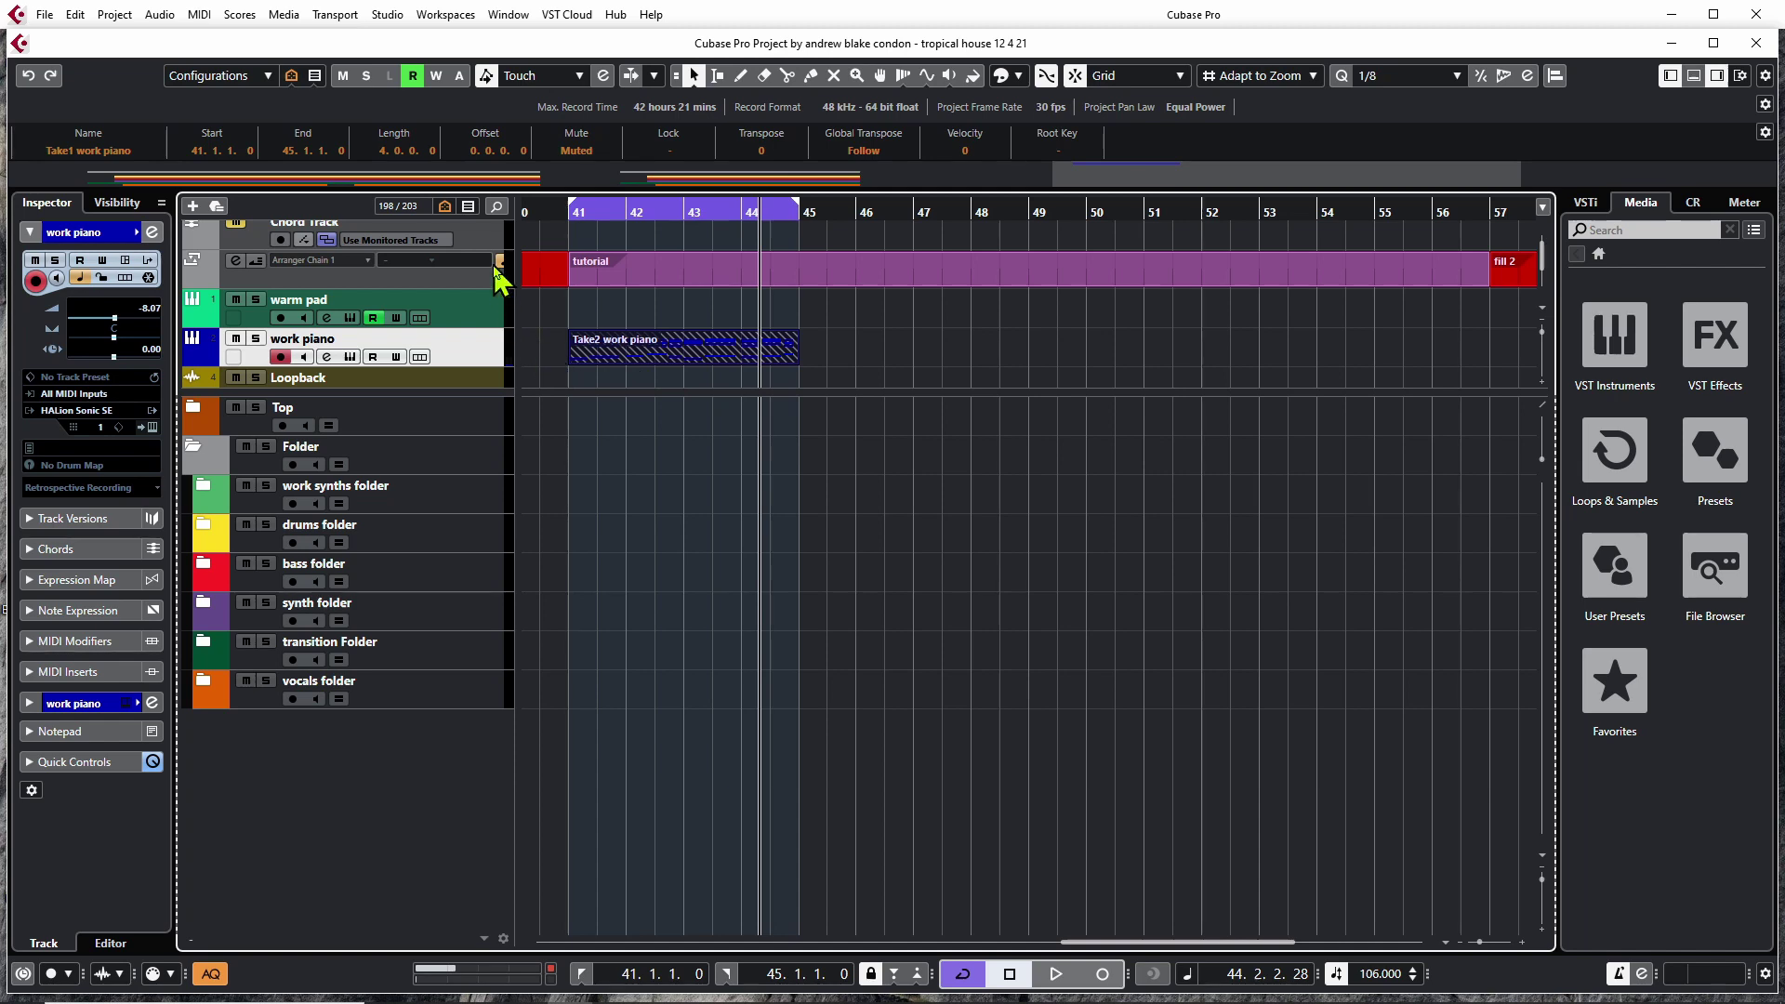
{"action": "left_click", "coordinate": [113, 15]}
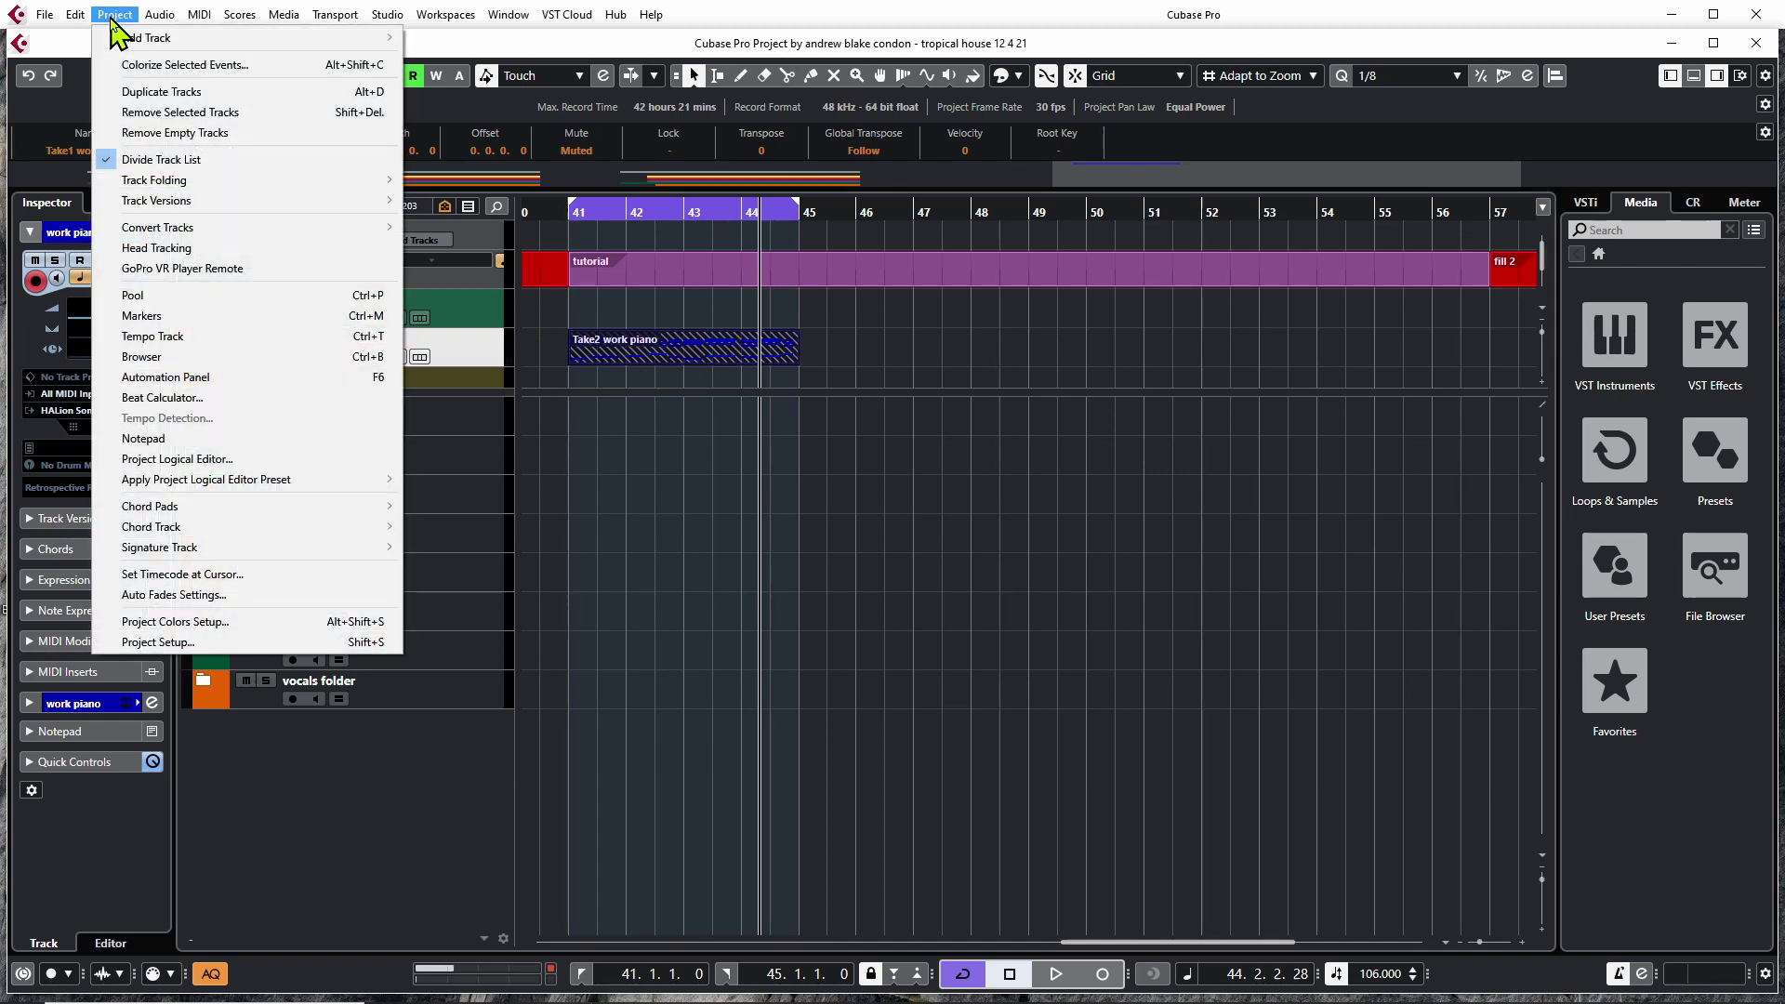
{"action": "mouse_move", "coordinate": [249, 529]}
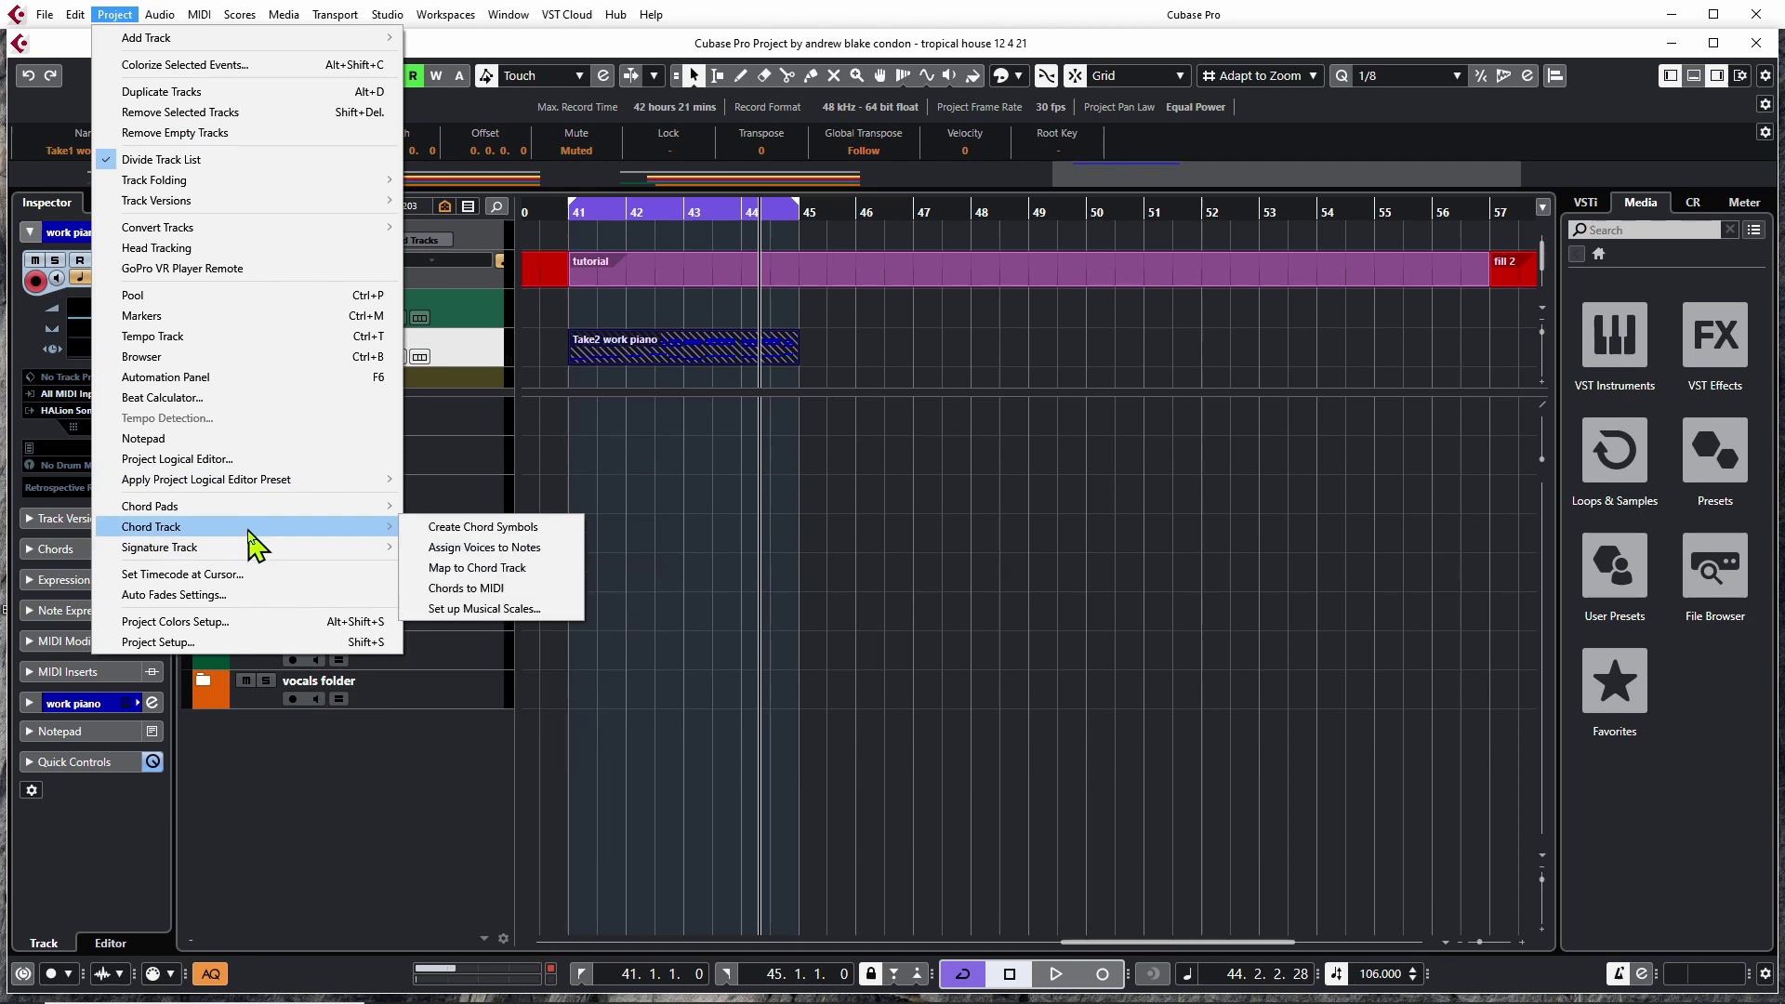
{"action": "left_click", "coordinate": [502, 526]}
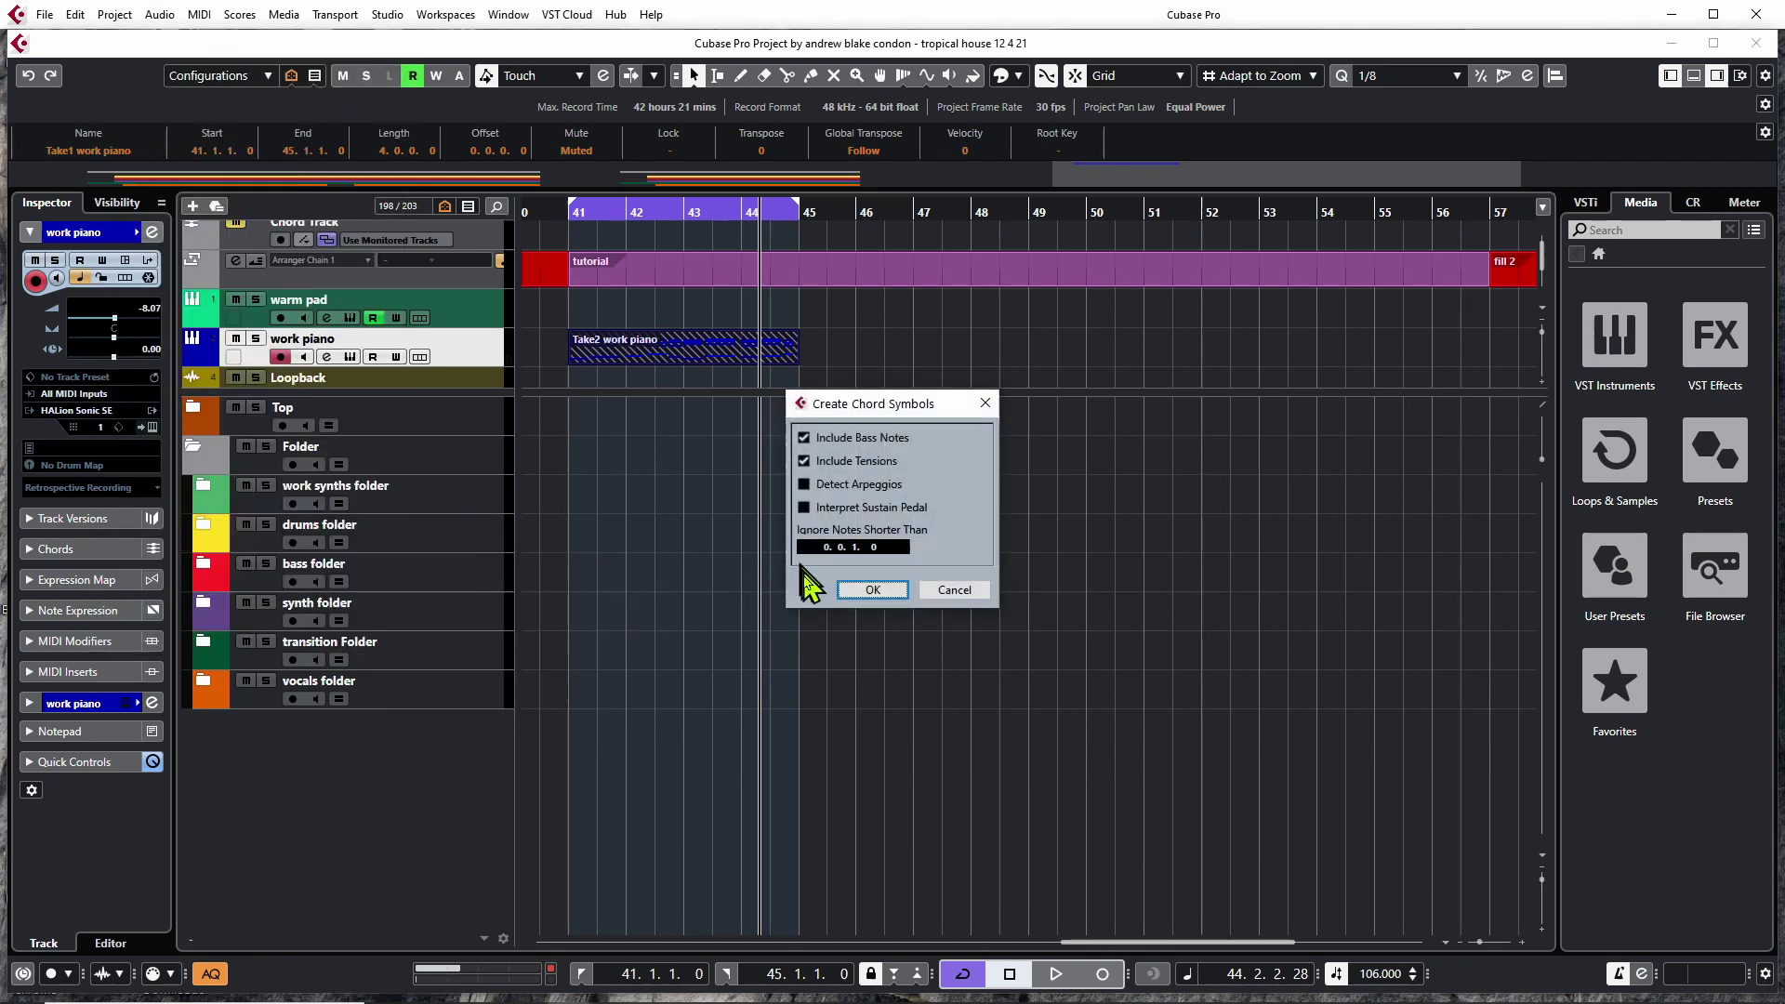
{"action": "left_click", "coordinate": [874, 590]}
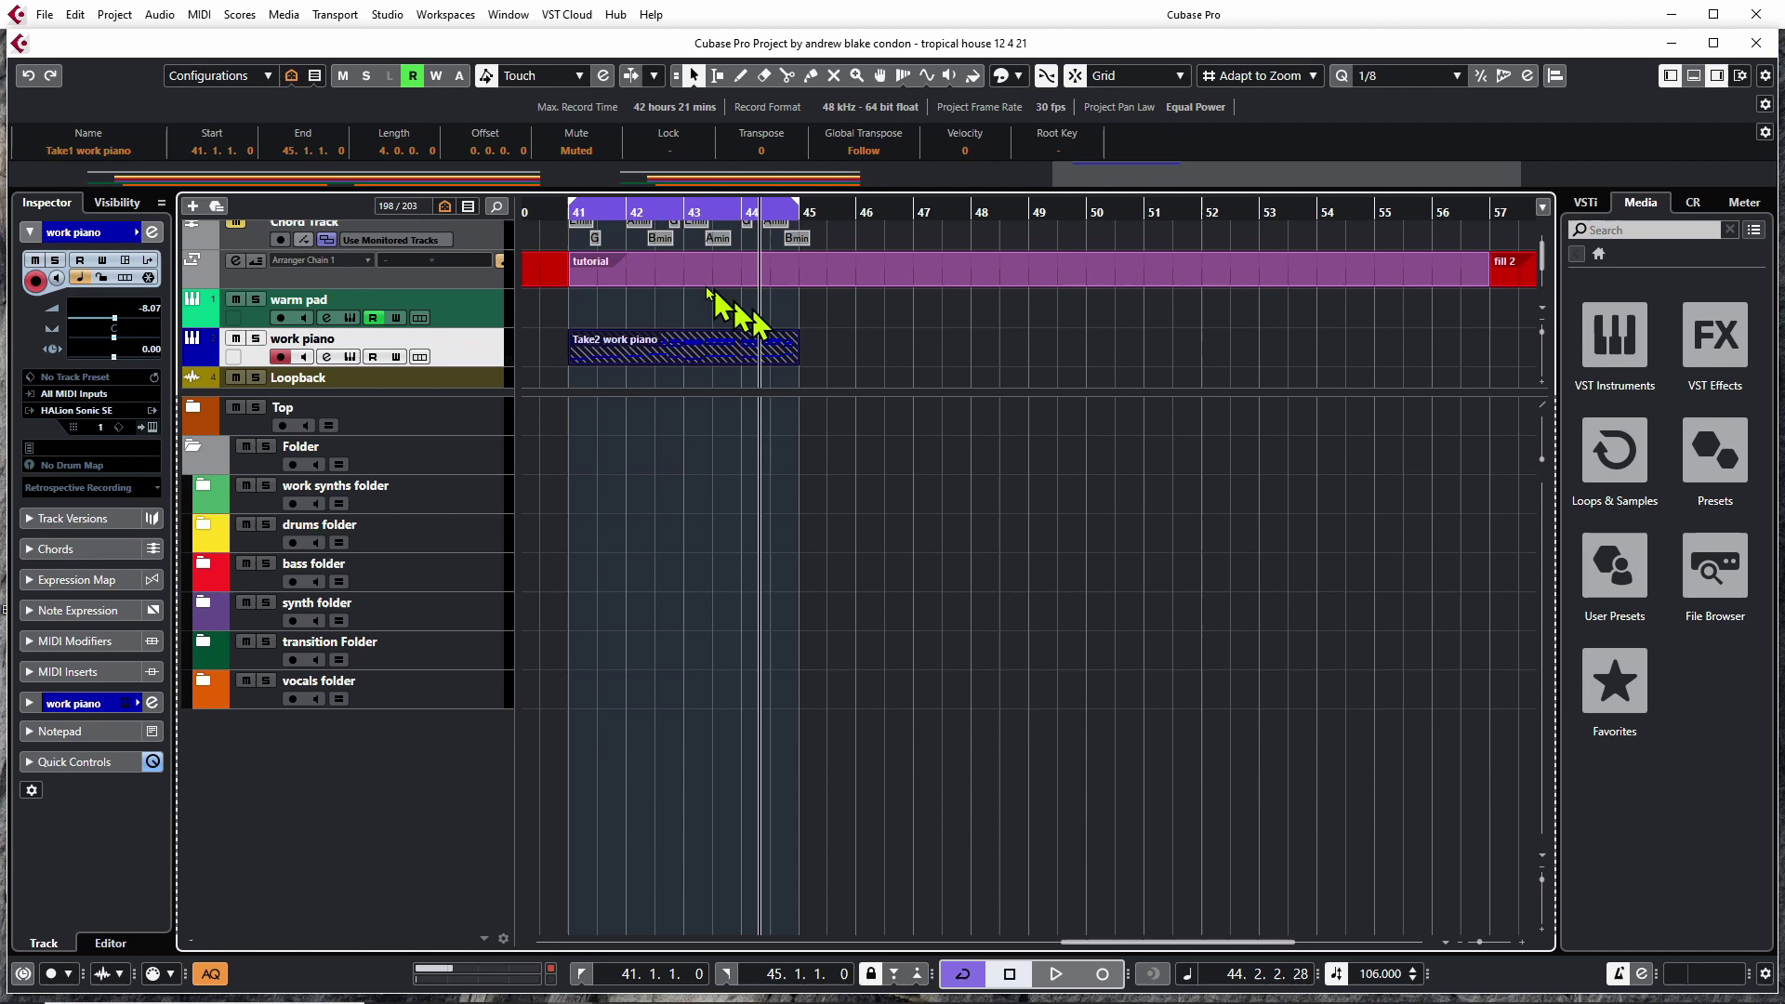
{"action": "scroll", "coordinate": [576, 269], "scroll_direction": "up", "scroll_amount": 2}
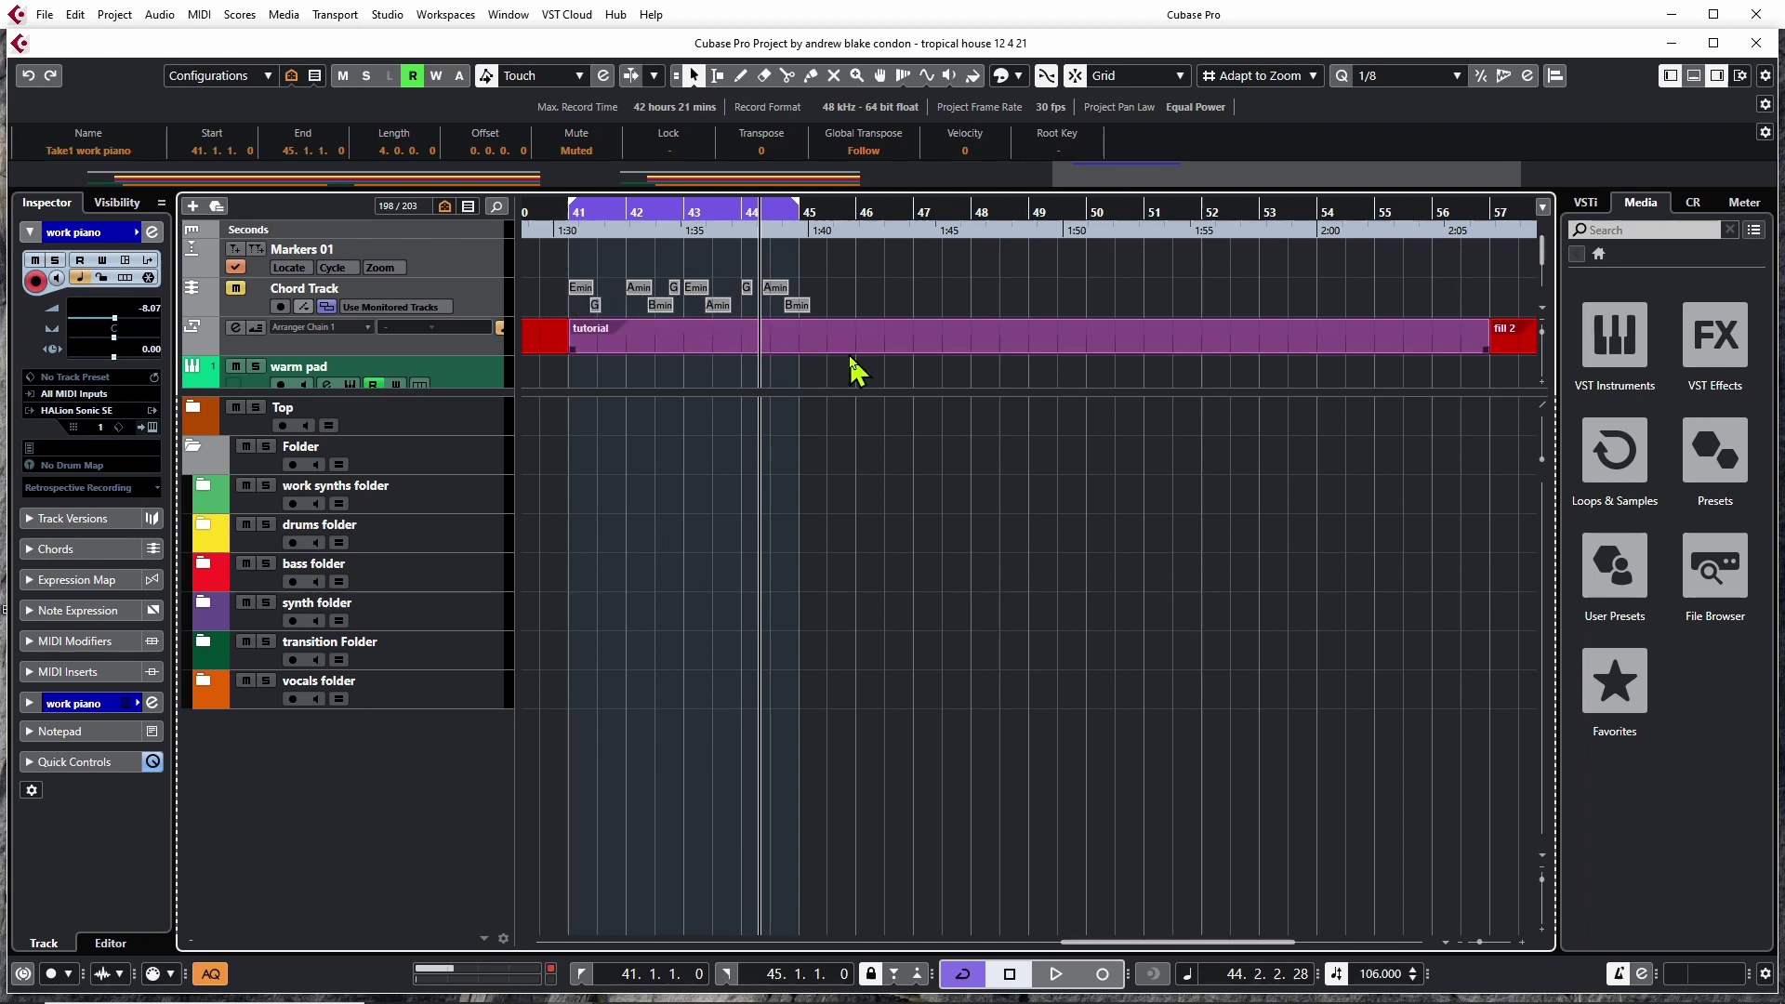
{"action": "key", "text": "space"}
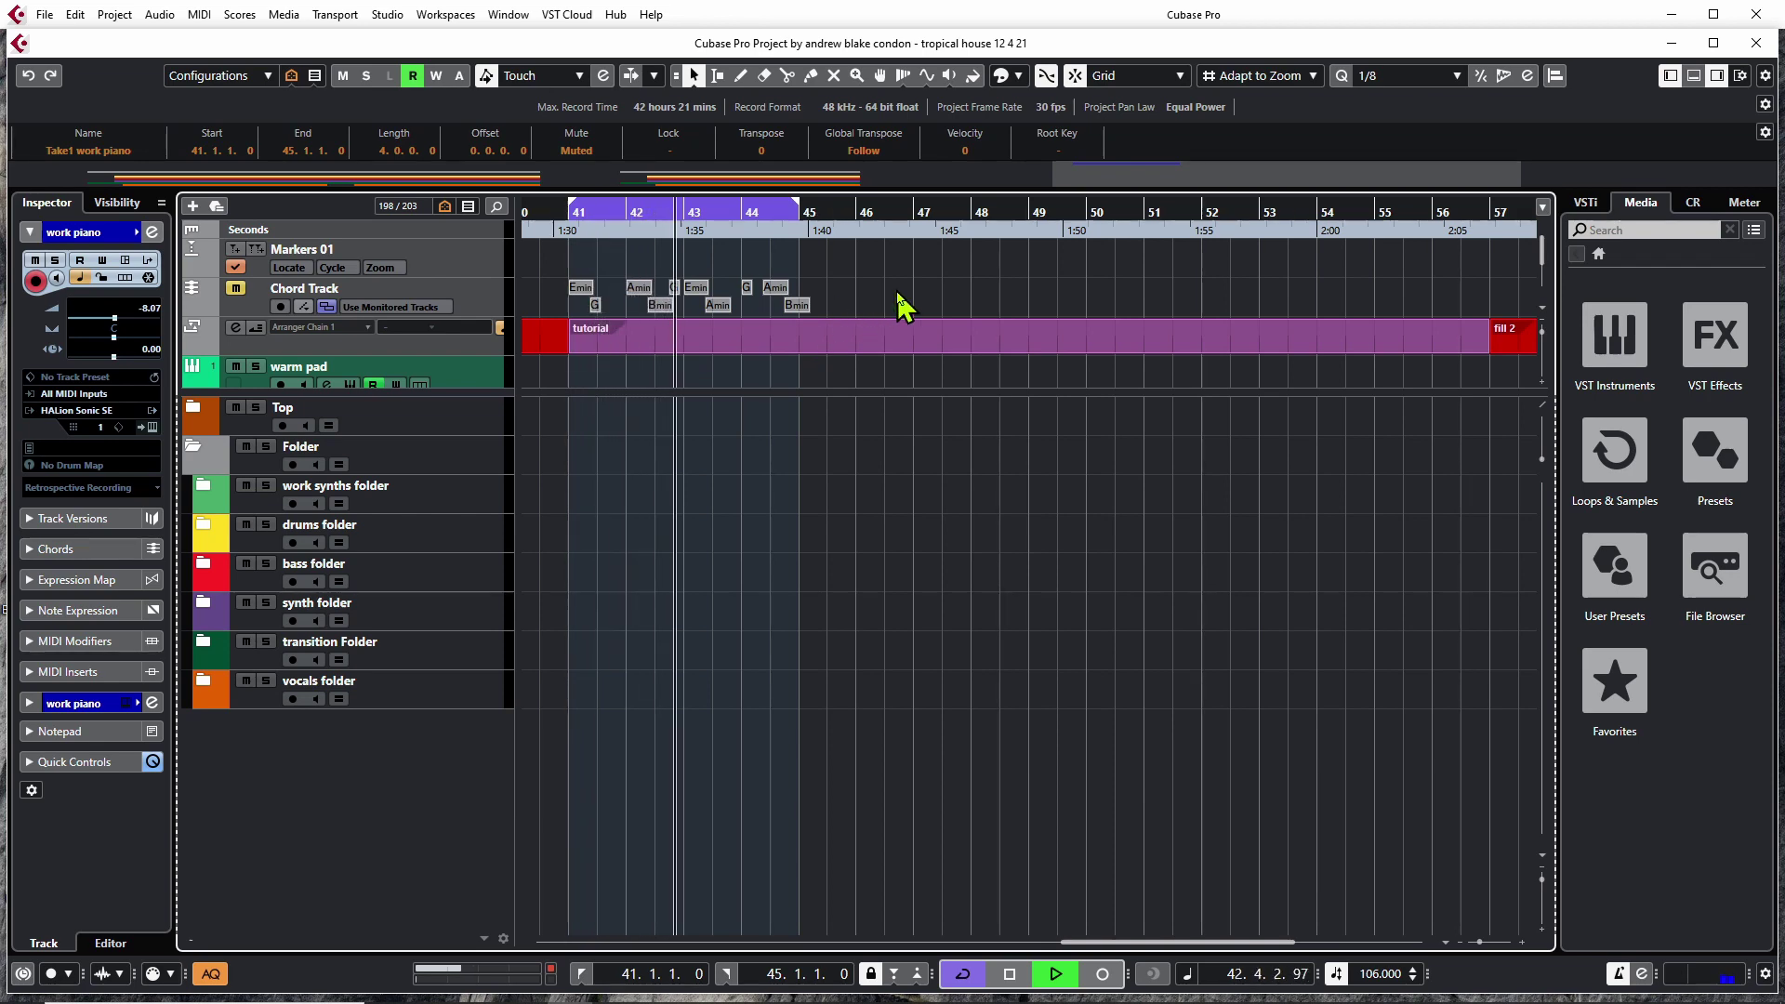
{"action": "key", "text": "space"}
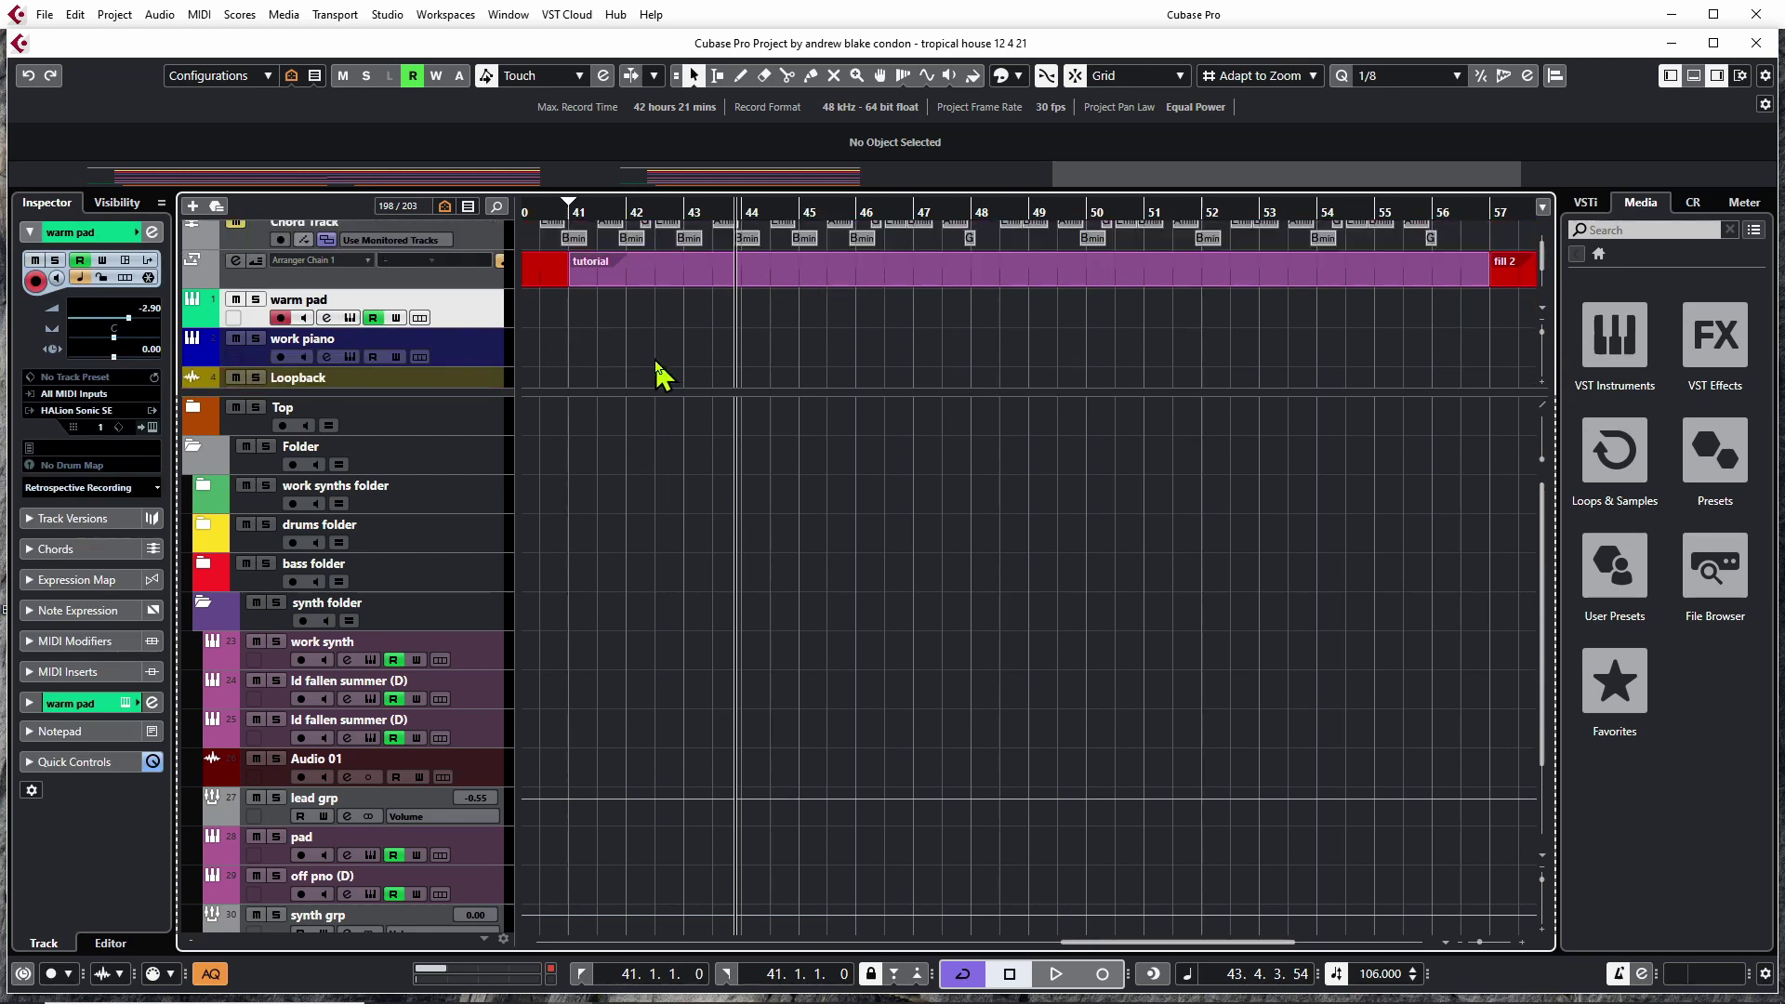
{"action": "scroll", "coordinate": [658, 374], "scroll_direction": "down", "scroll_amount": 1}
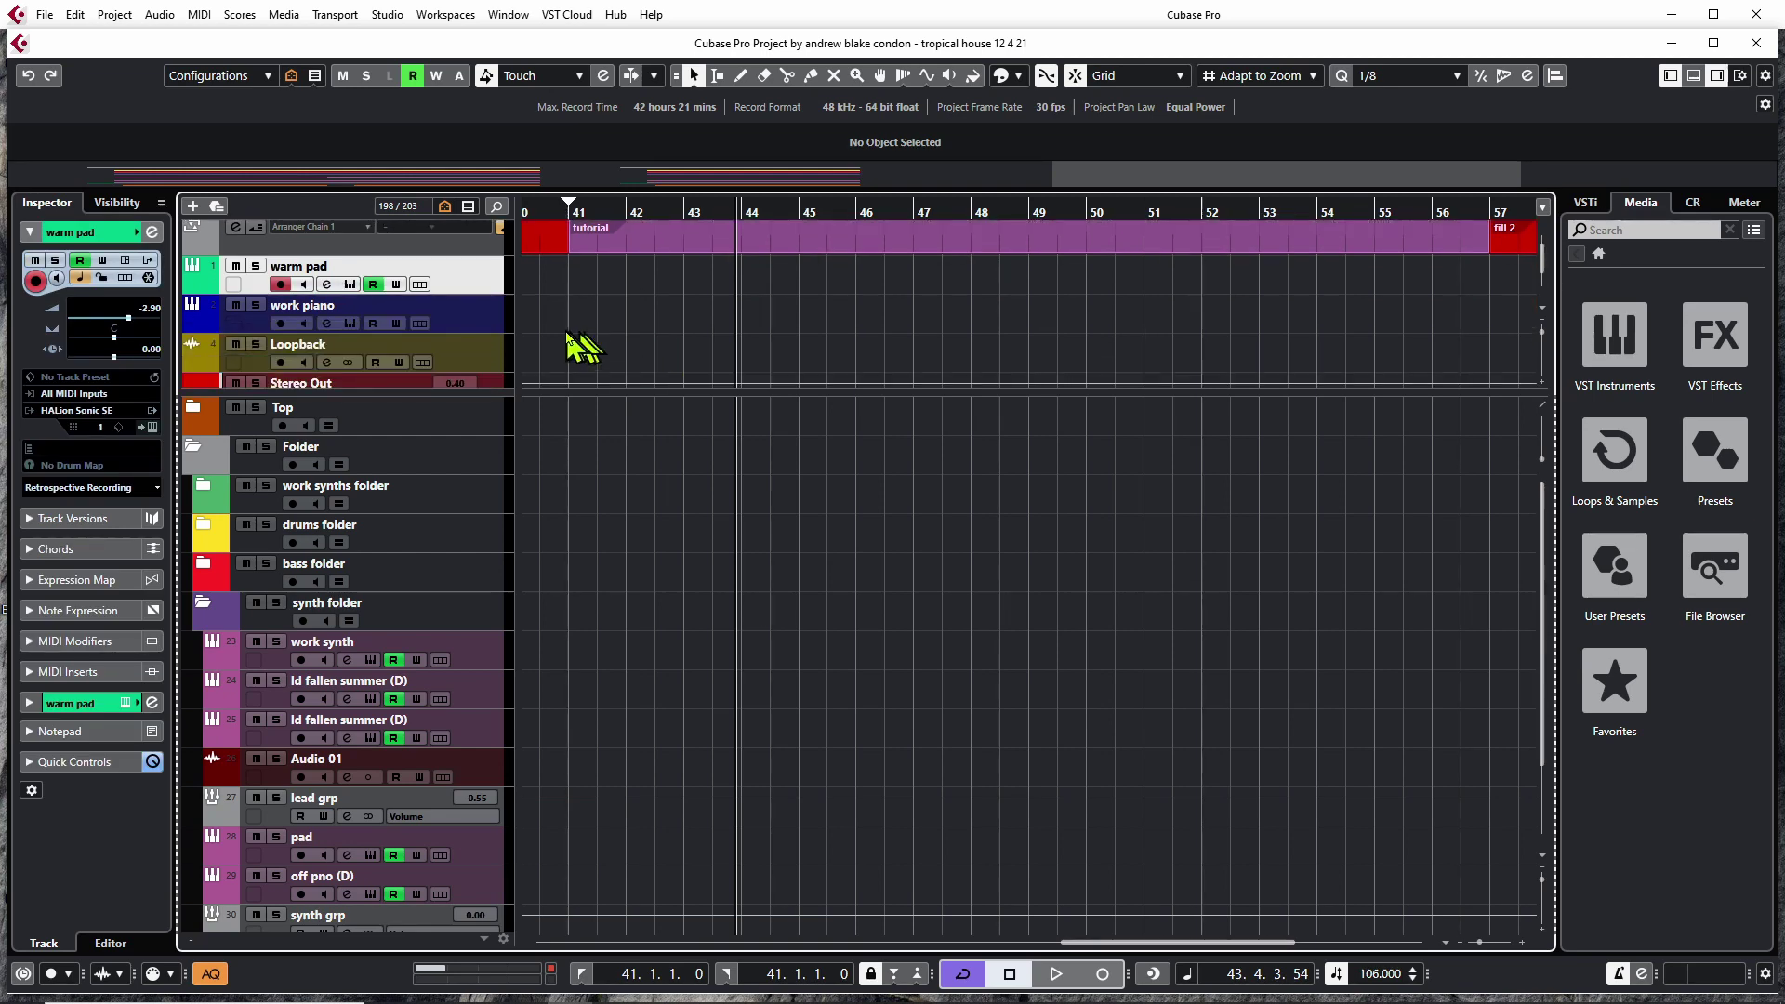
{"action": "left_click", "coordinate": [484, 321]}
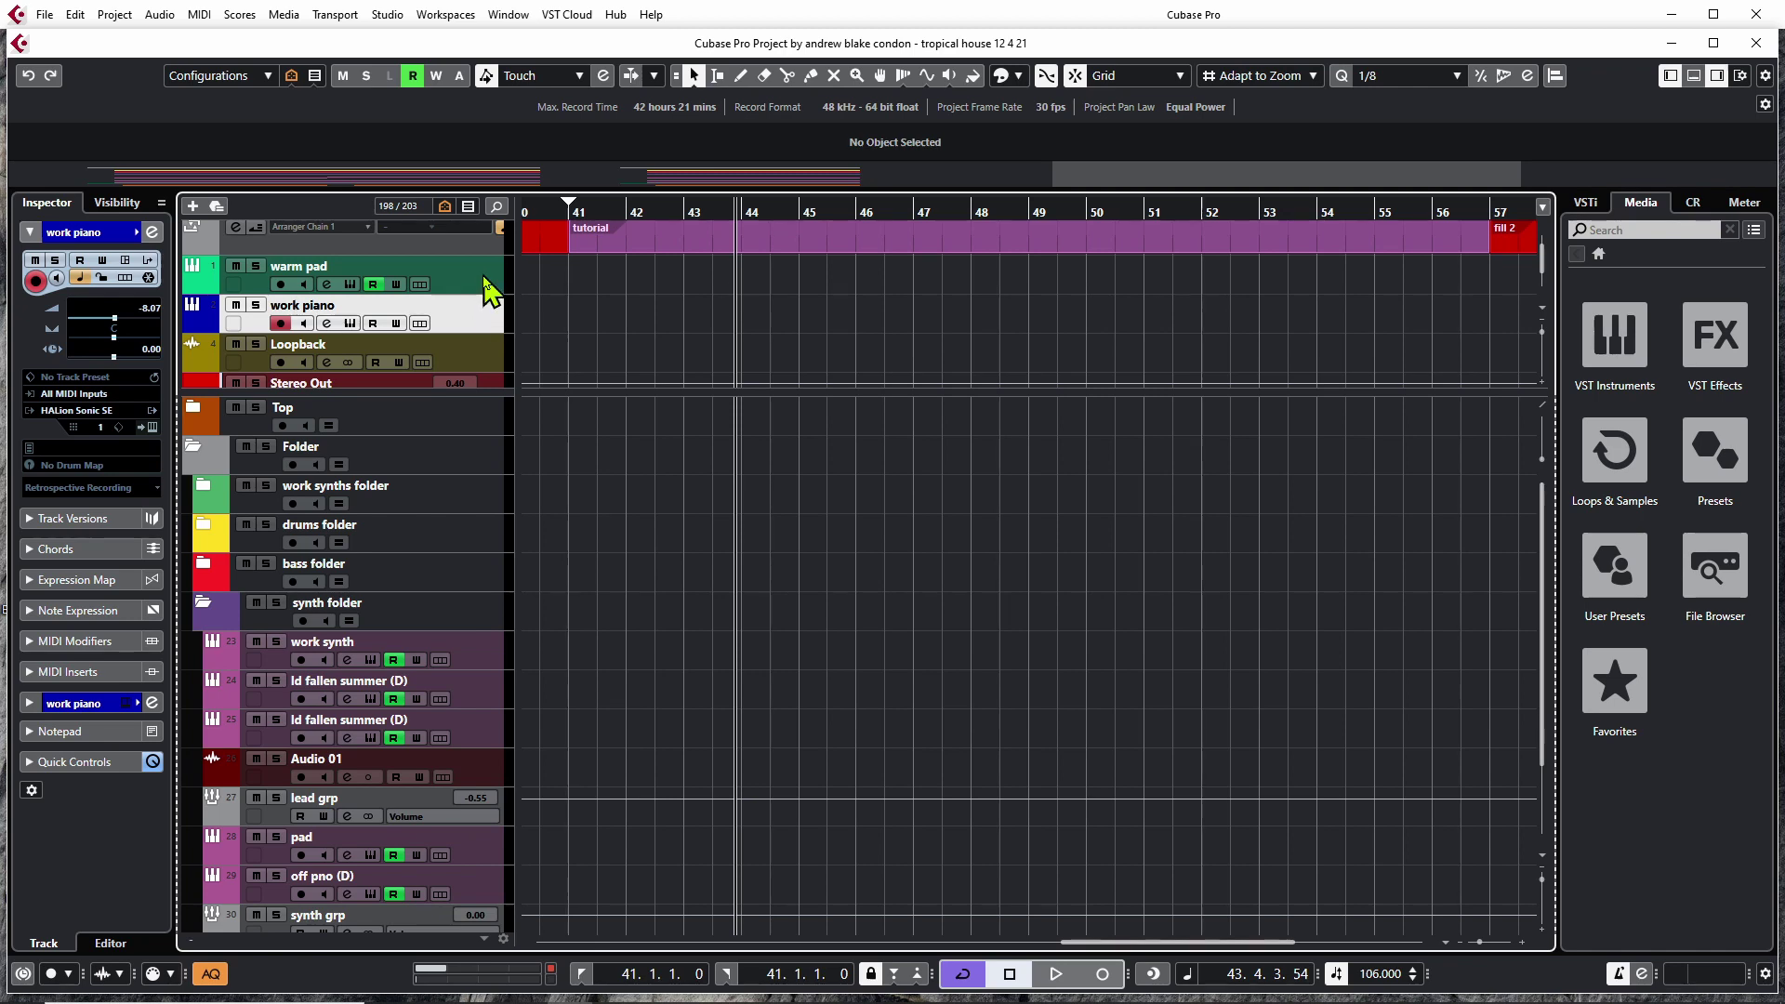
{"action": "scroll", "coordinate": [558, 298], "scroll_direction": "up", "scroll_amount": 2}
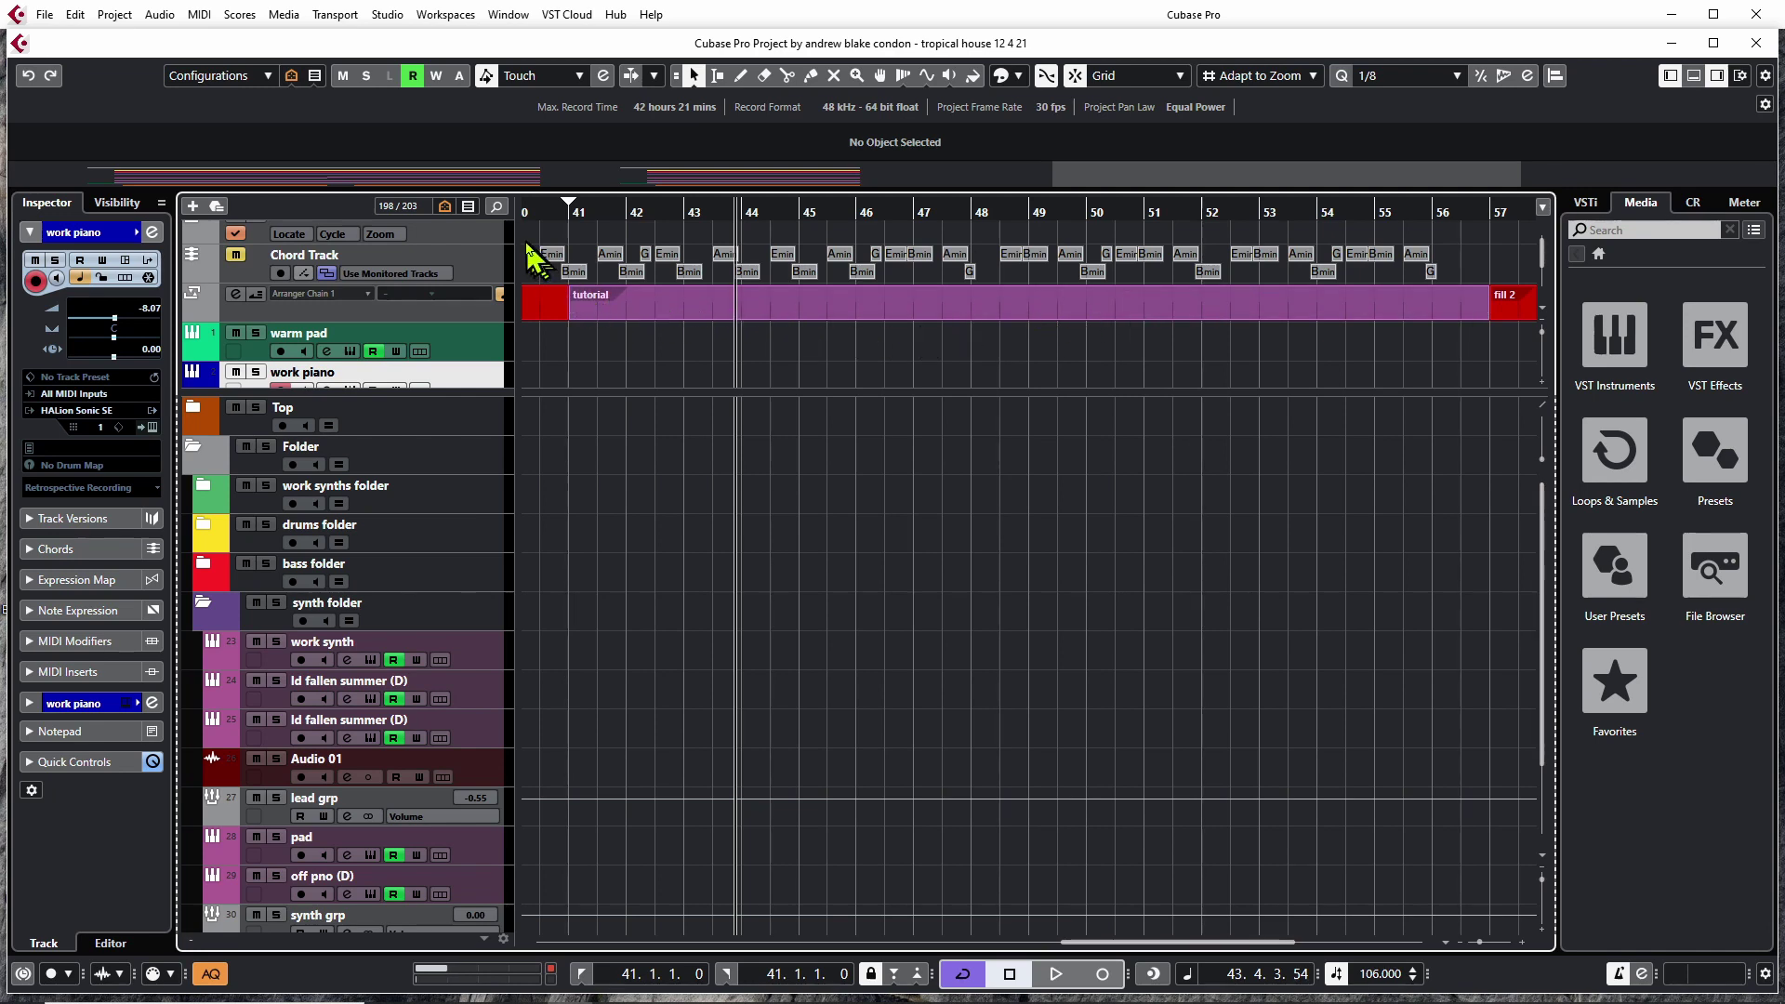
Drag the bar 41–57 chord events onto the warm pad track and audition from bar 41.
{"action": "left_click_drag", "start_coordinate": [534, 251], "coordinate": [1508, 296]}
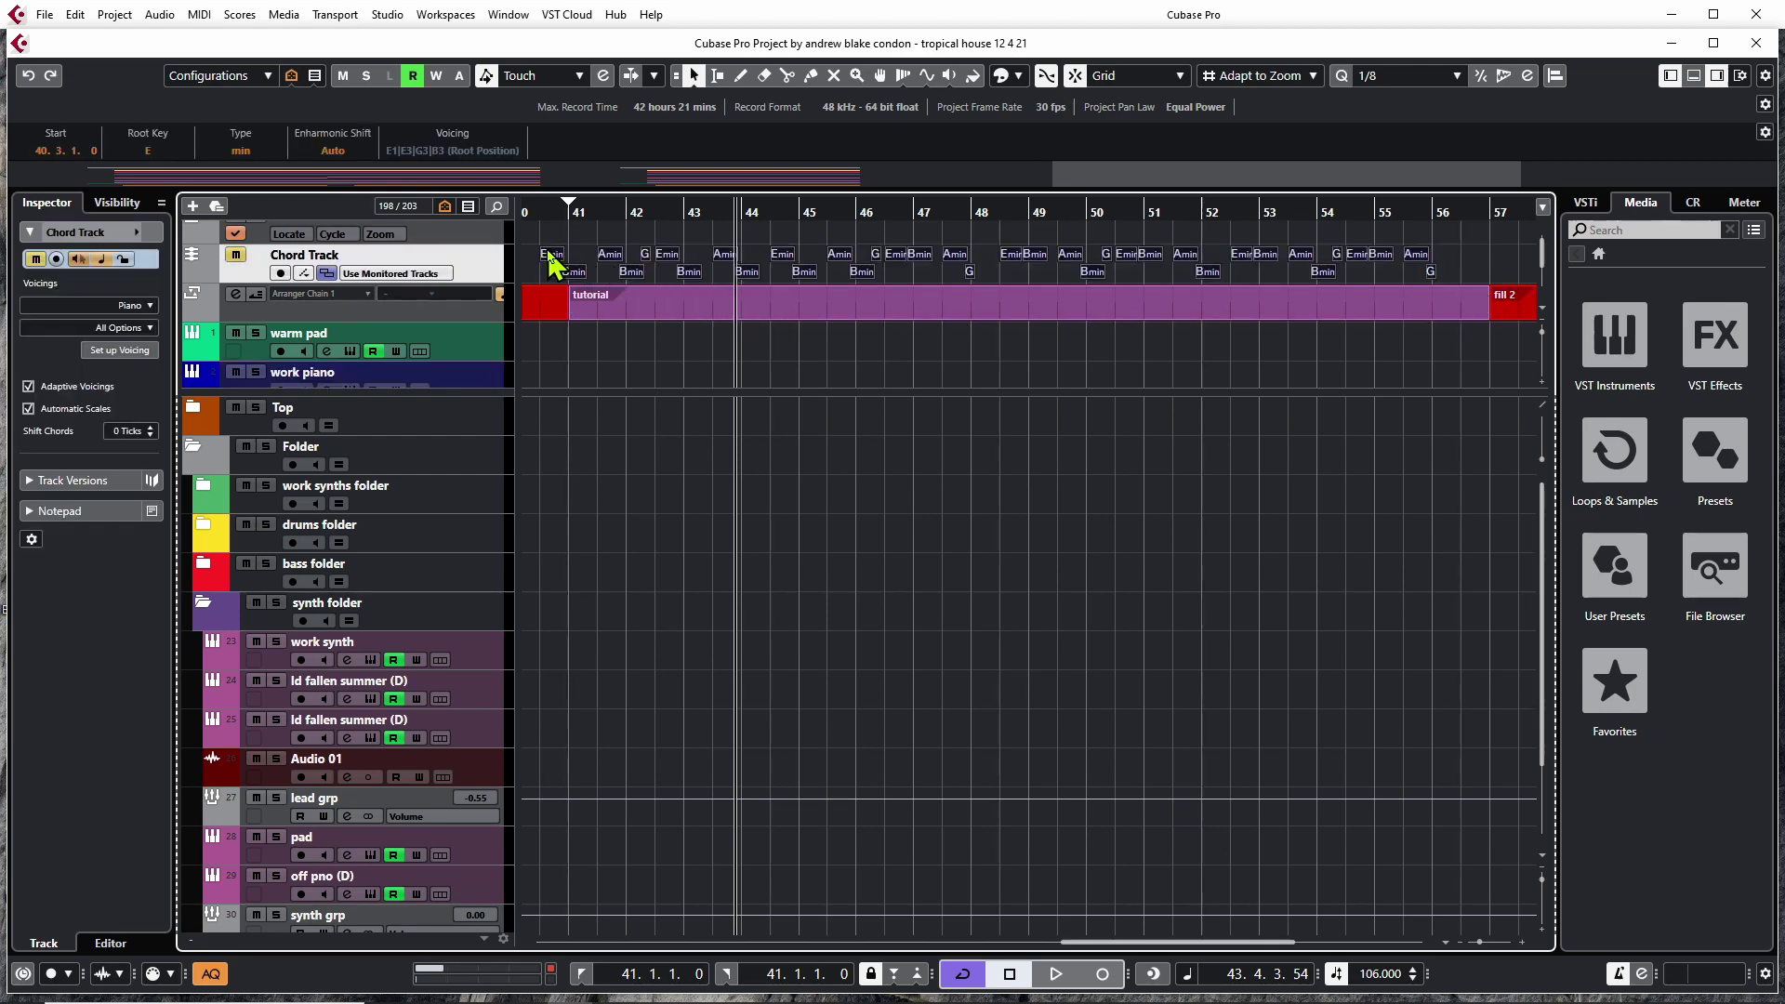
{"action": "left_click_drag", "start_coordinate": [548, 265], "coordinate": [630, 353]}
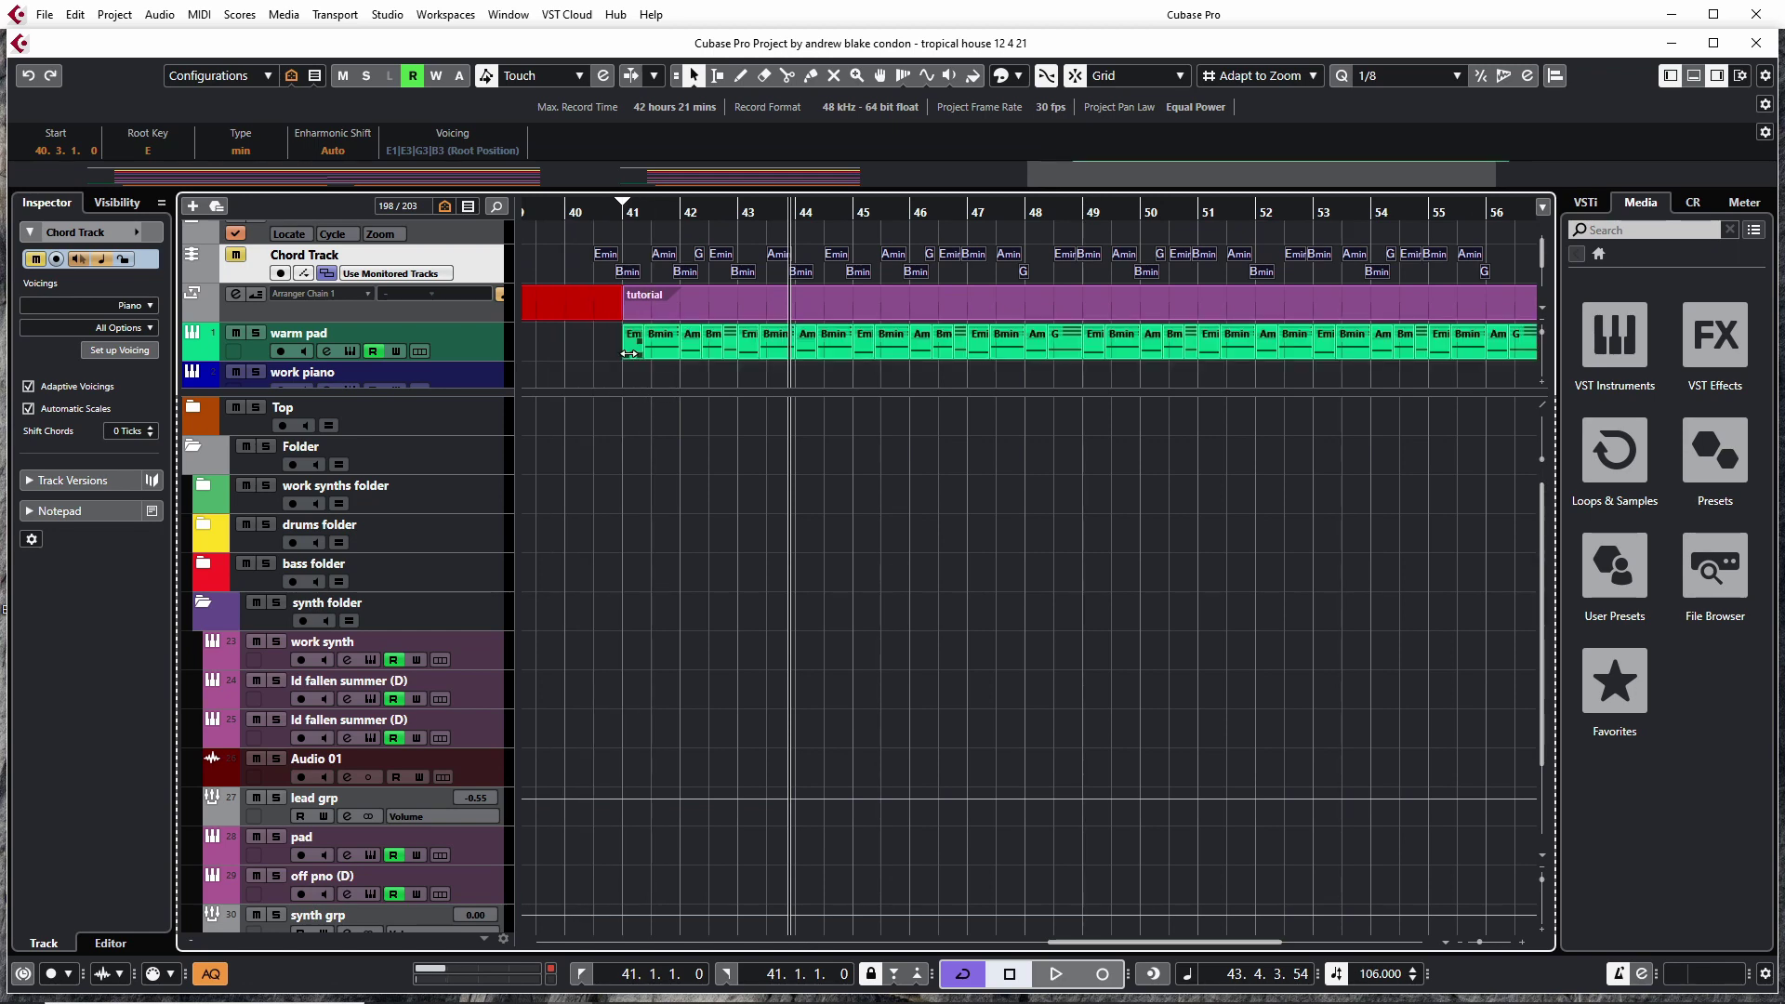
{"action": "left_click", "coordinate": [624, 212]}
{"action": "key", "text": "space"}
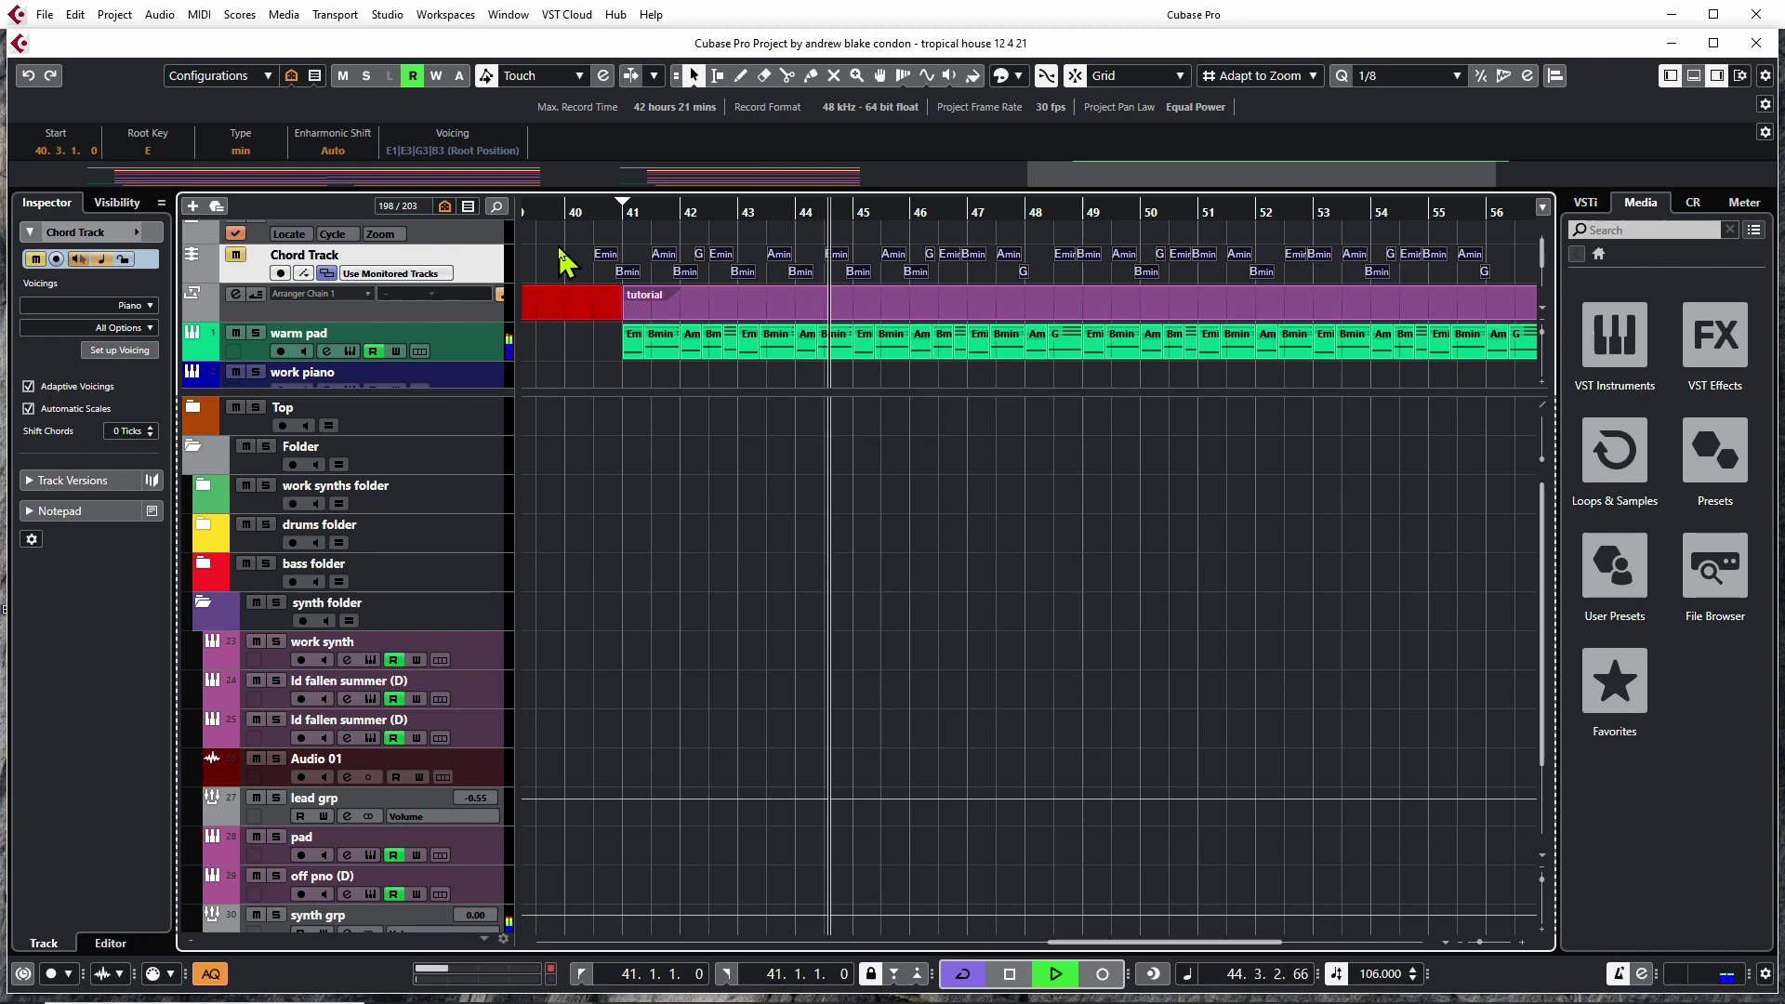
{"action": "key", "text": "space"}
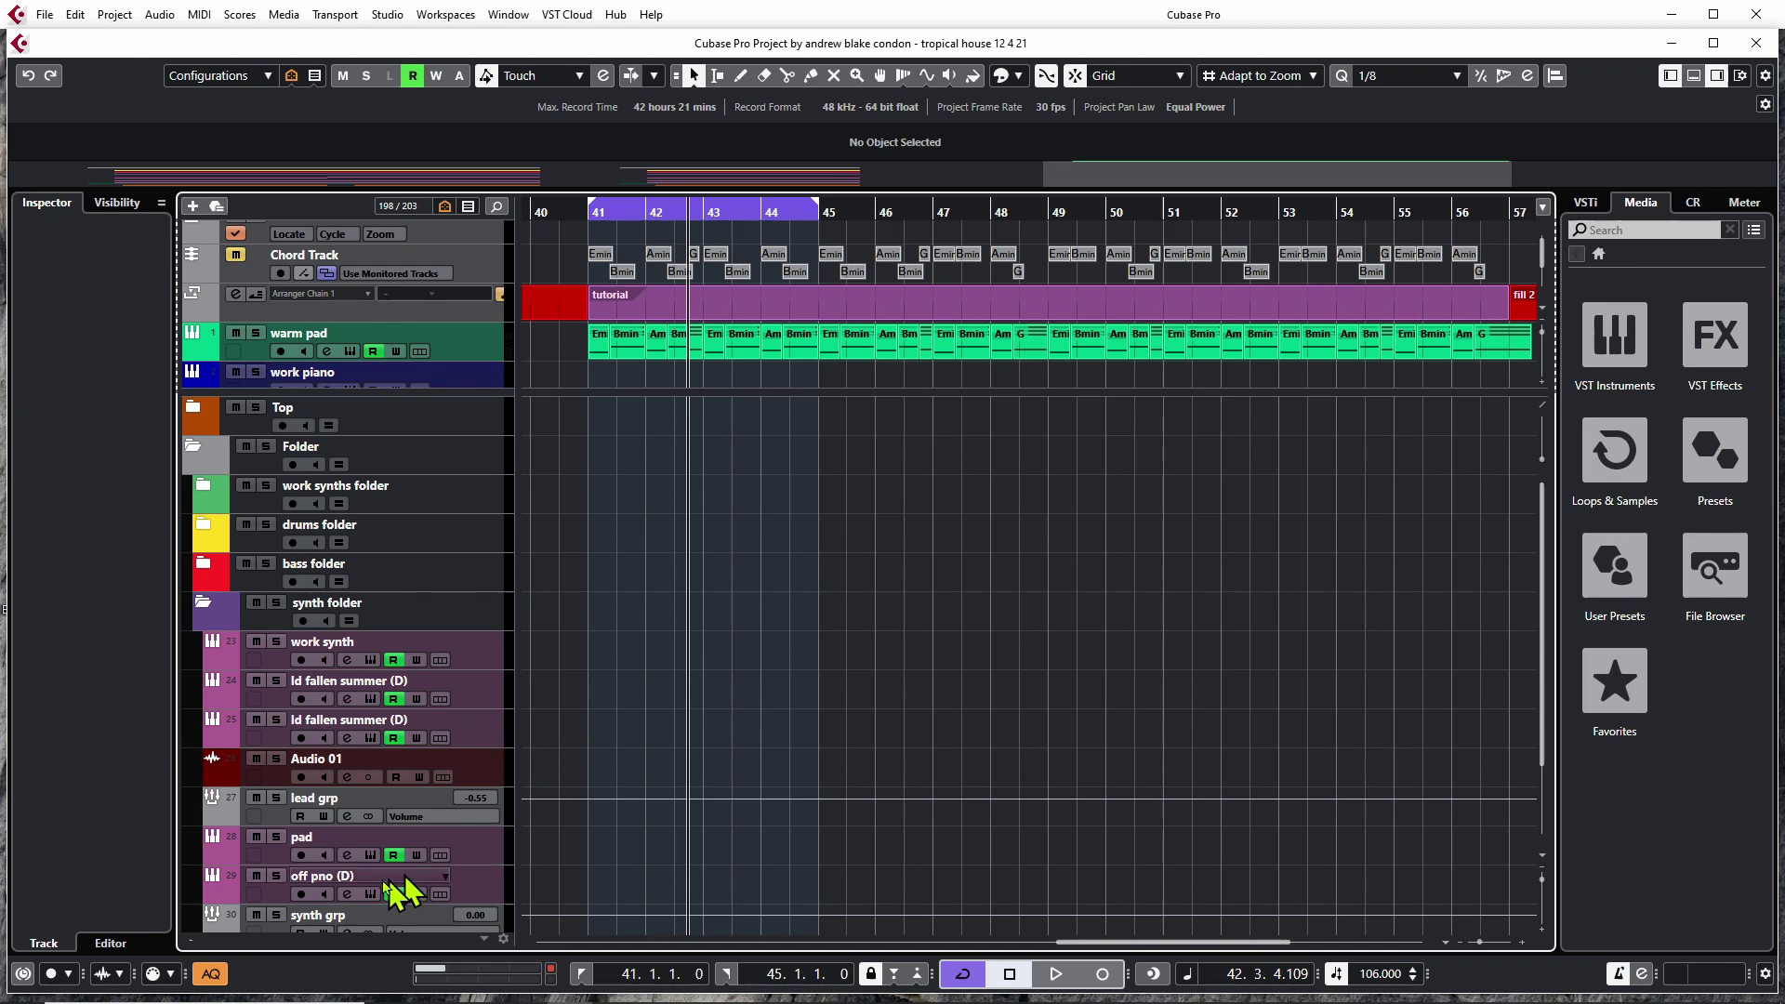
Open the off pno (D) track's Nexus instrument and browse its preset Library.
{"action": "left_click", "coordinate": [493, 894]}
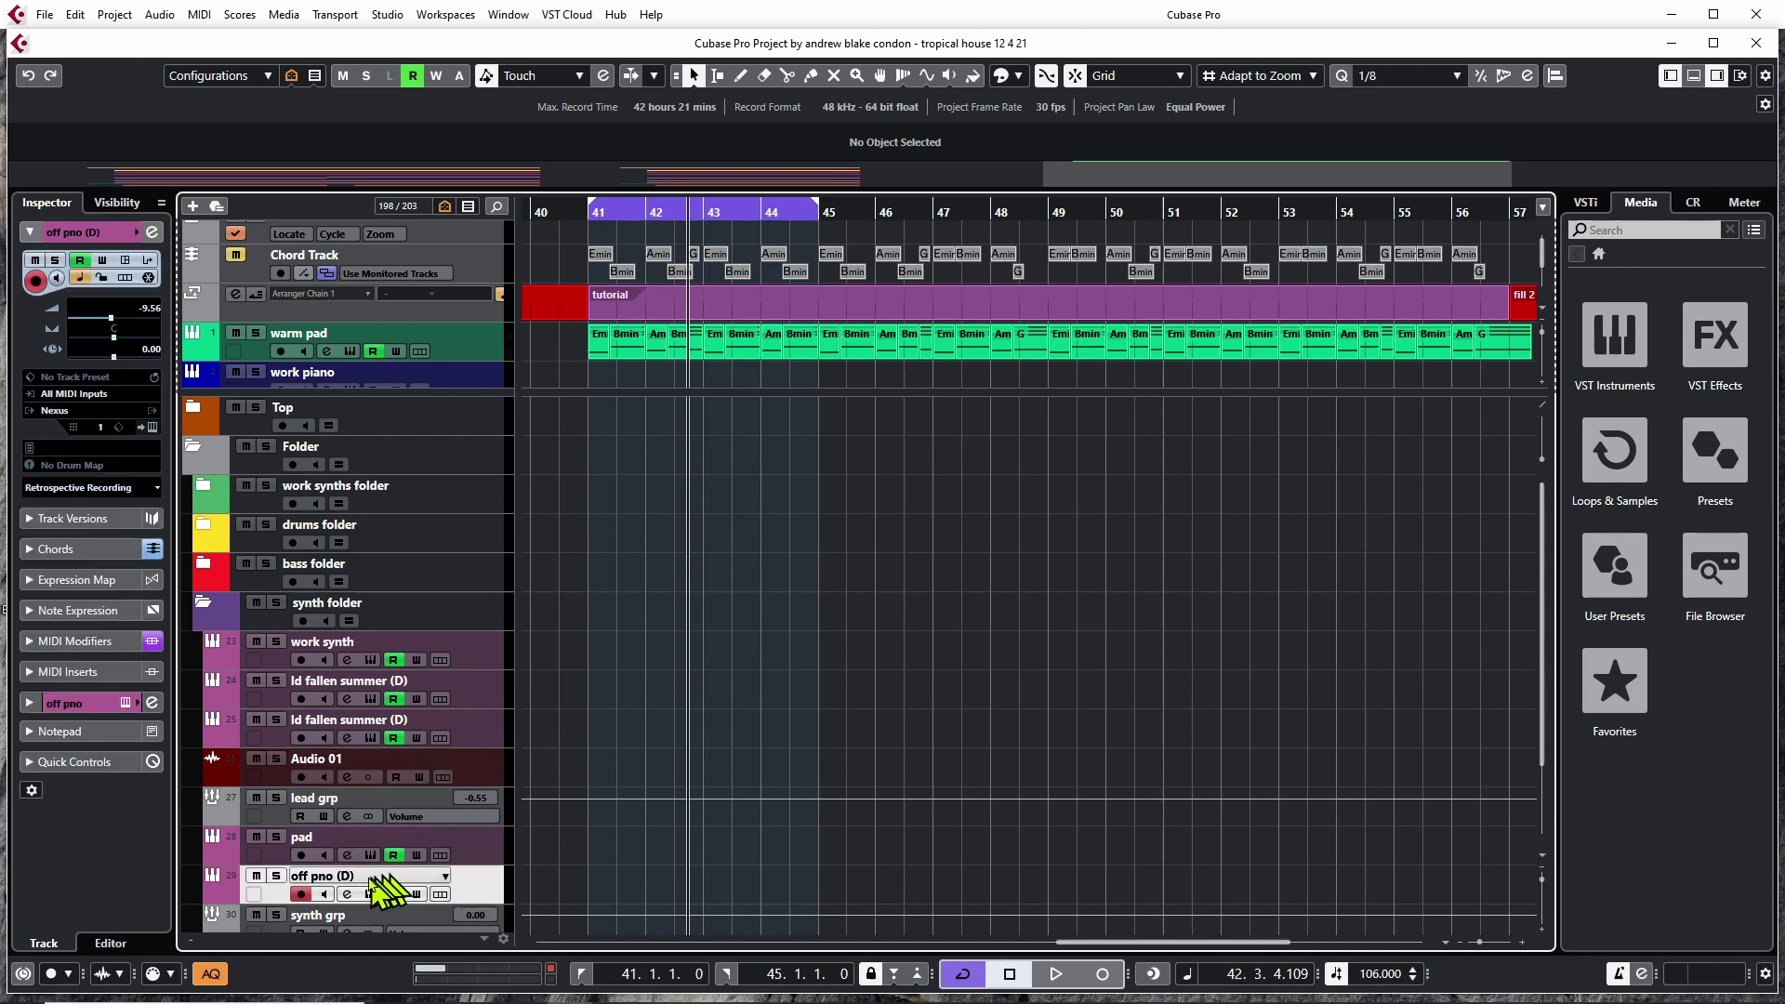
{"action": "left_click", "coordinate": [371, 895]}
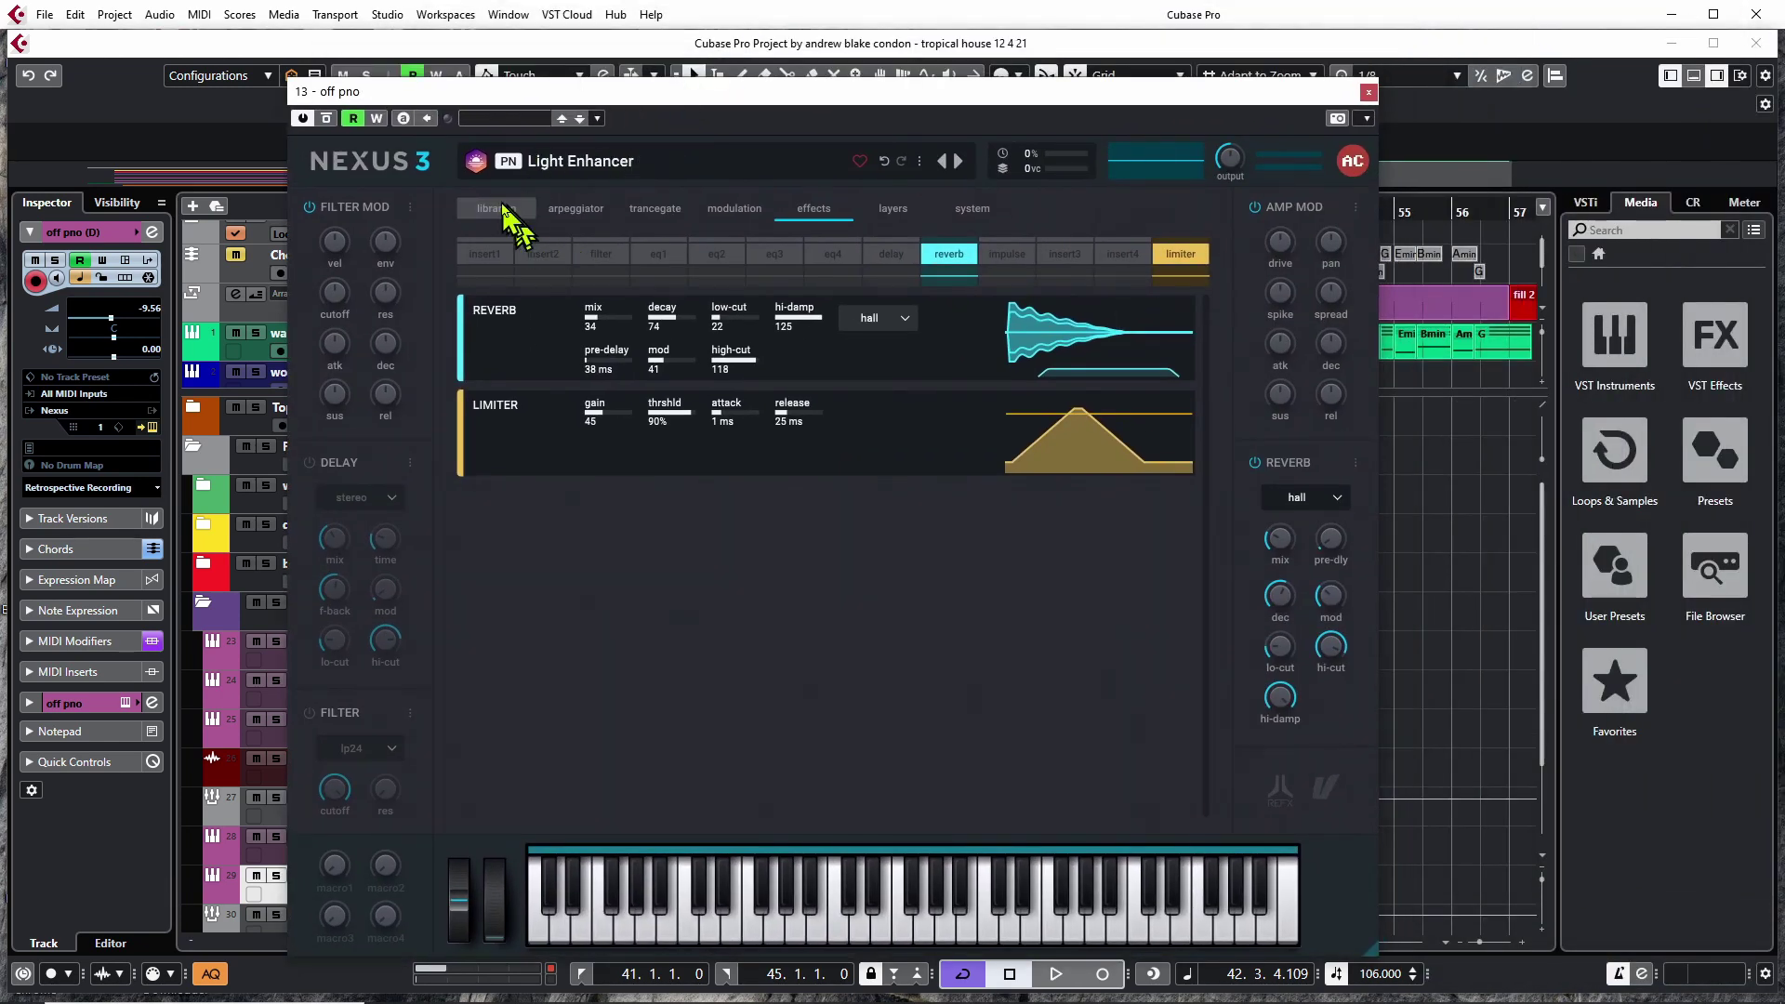
{"action": "left_click", "coordinate": [502, 210]}
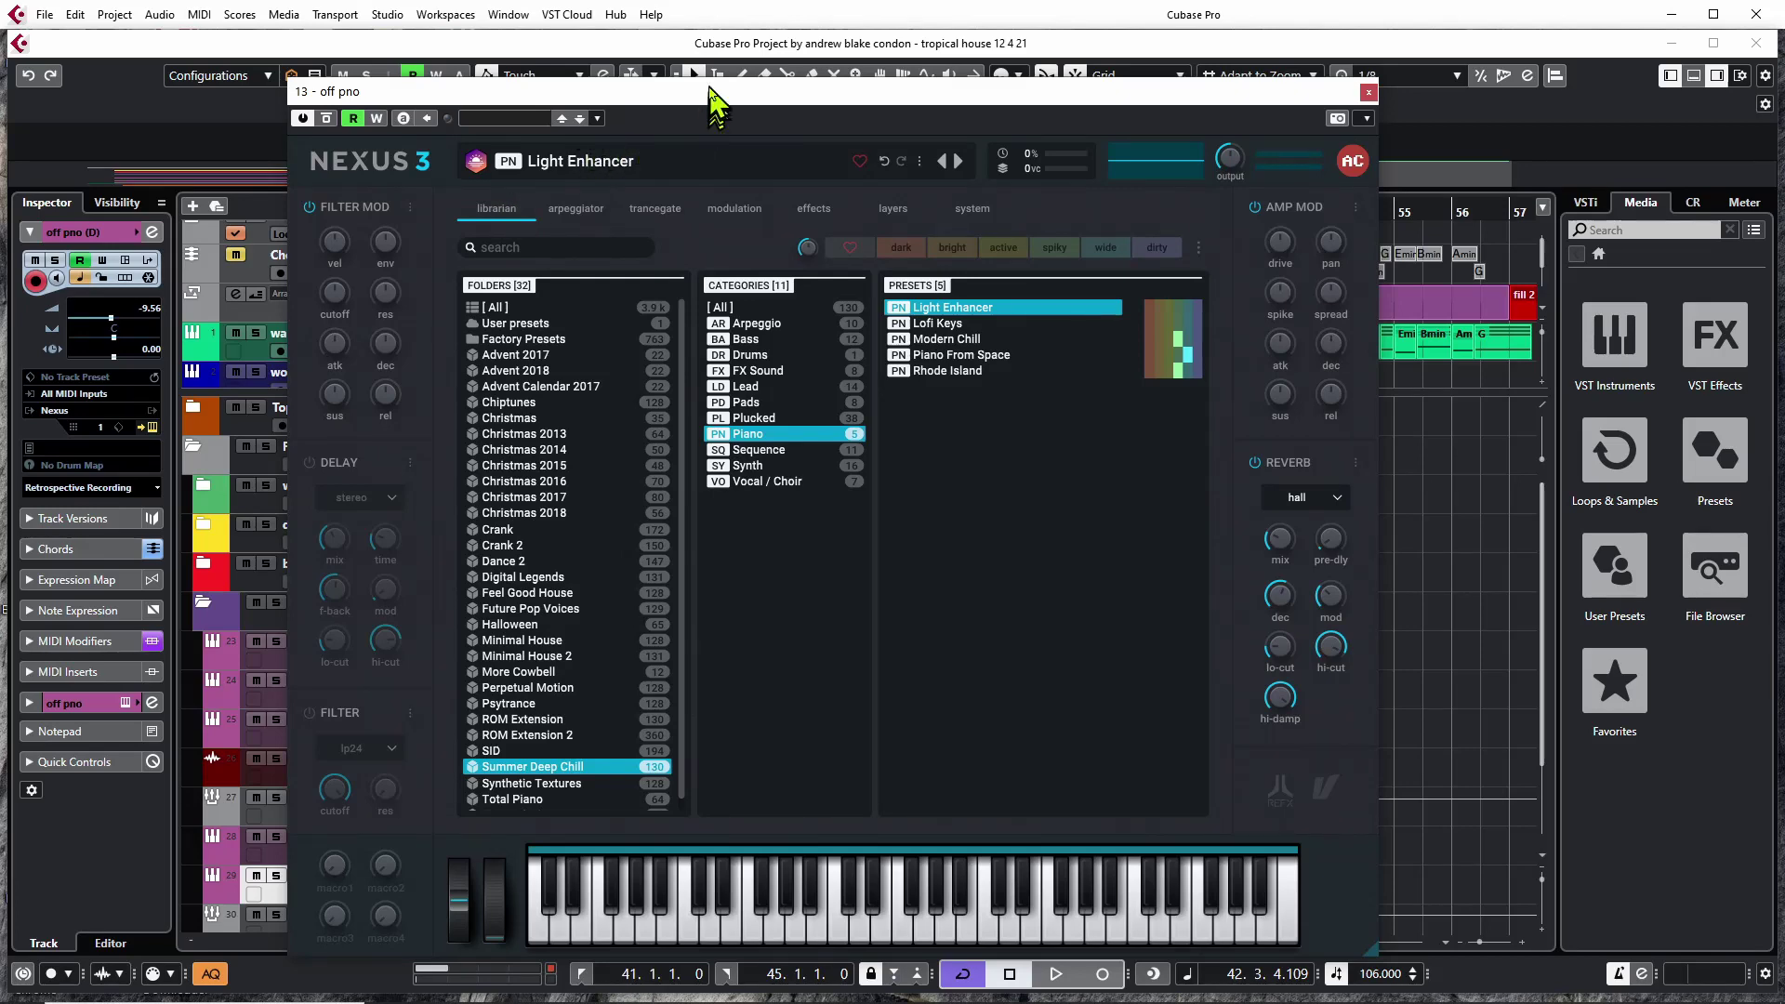
{"action": "left_click_drag", "start_coordinate": [711, 93], "coordinate": [1108, 119]}
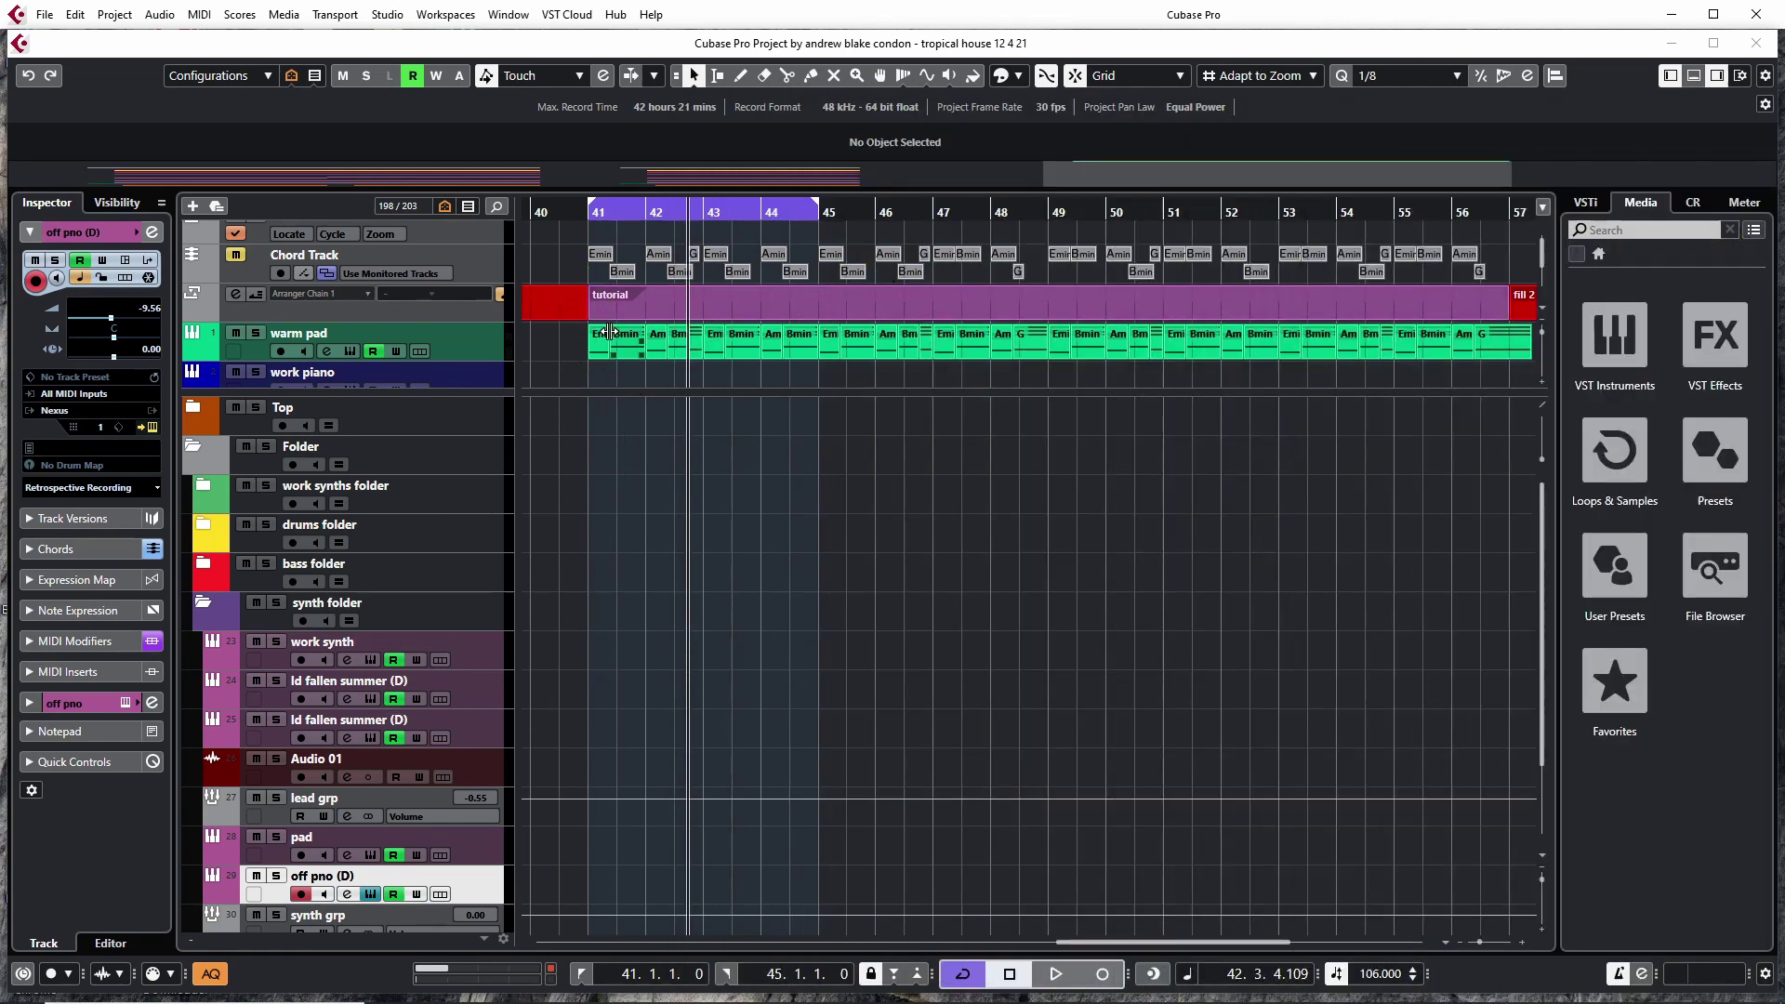
Audition the piano briefly, then reselect the off pno (D) track.
{"action": "key", "text": "space"}
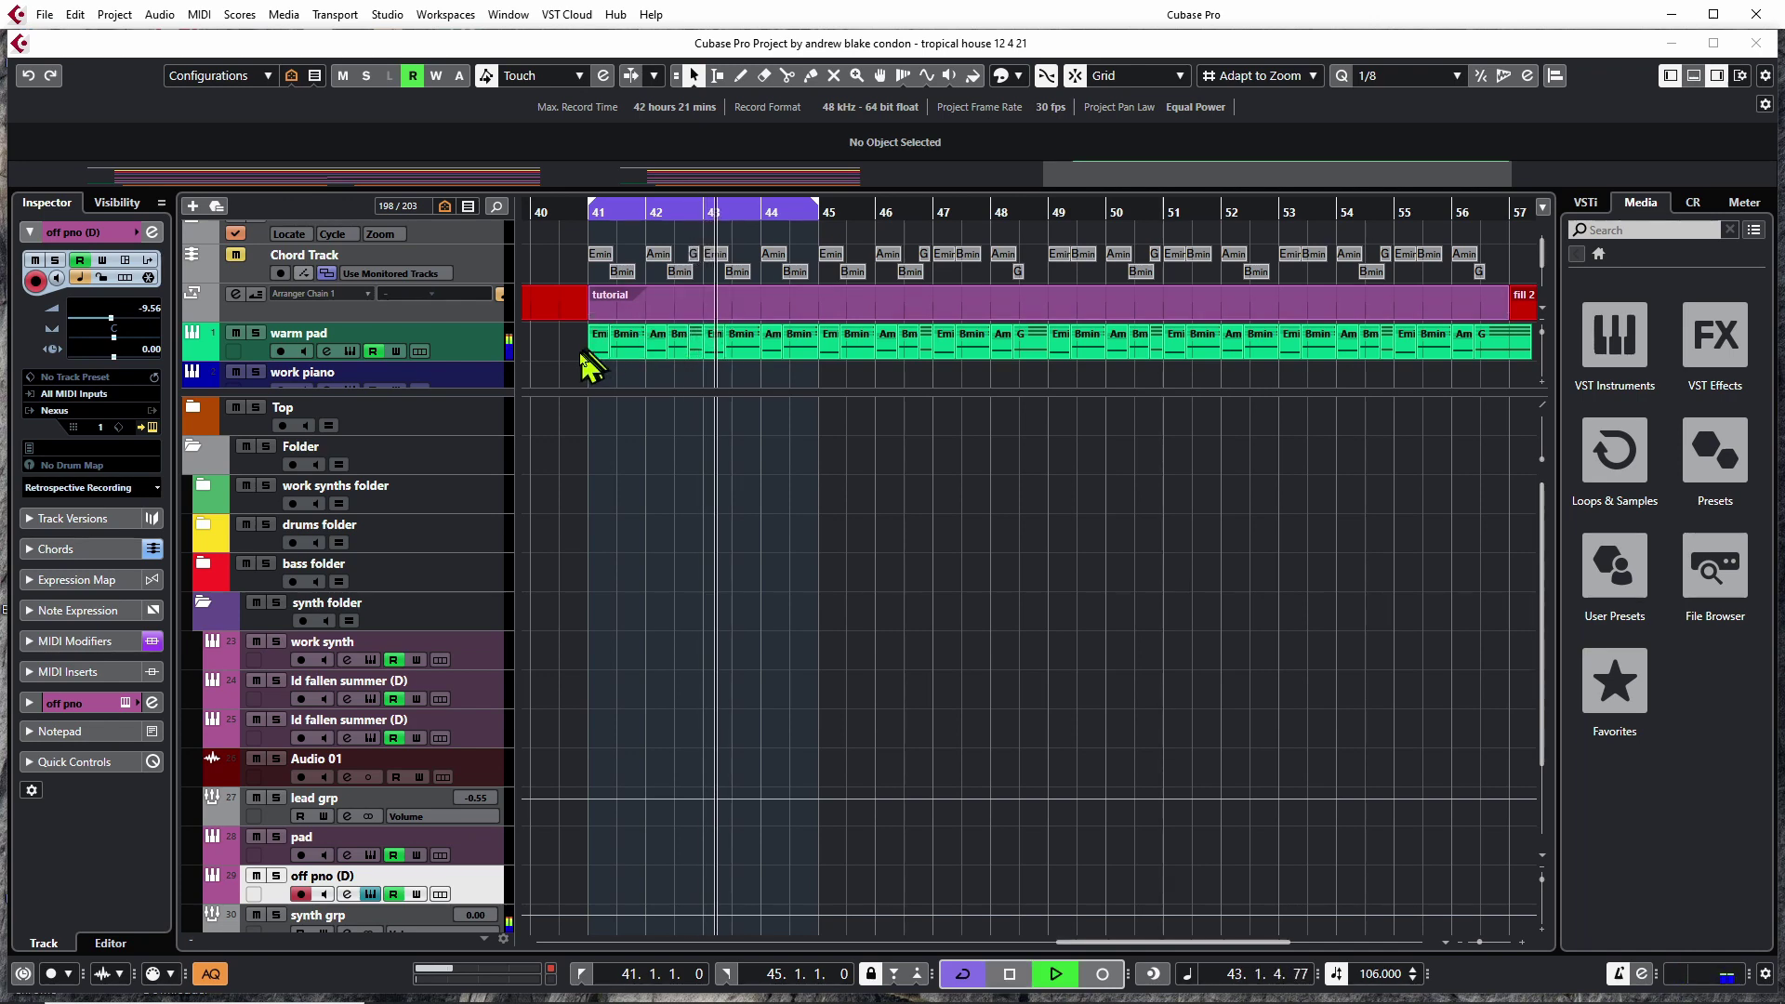
{"action": "key", "text": "space"}
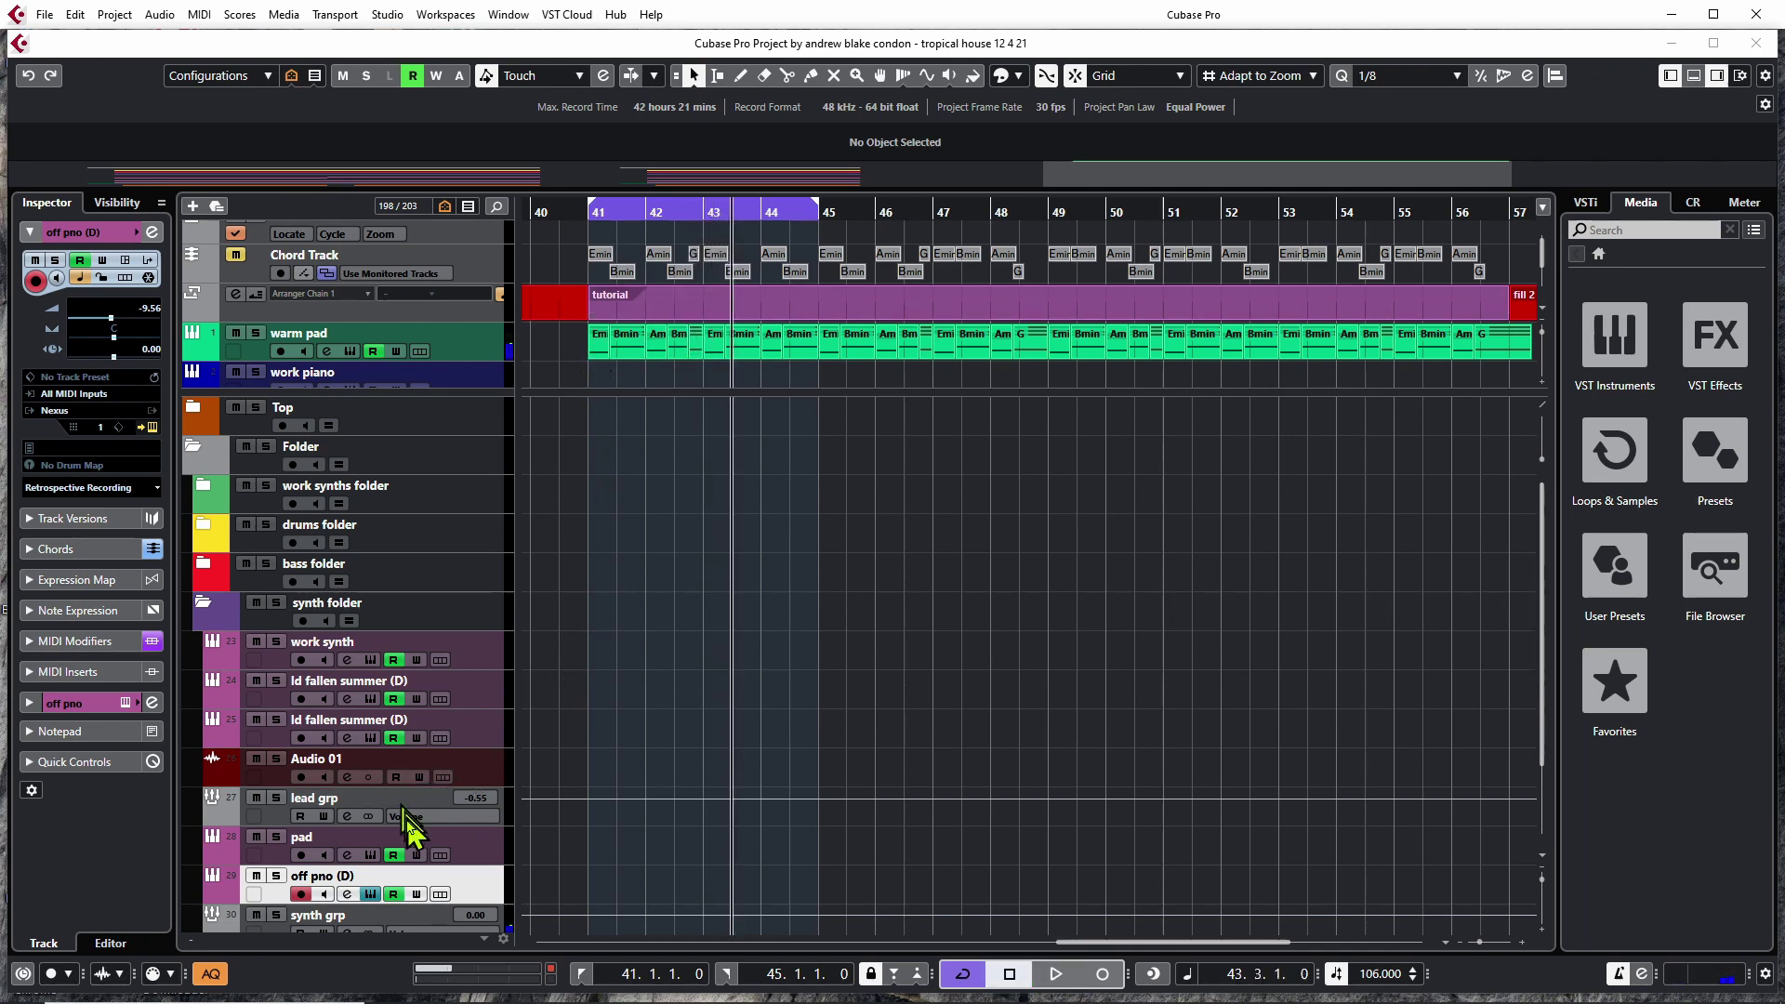
{"action": "left_click", "coordinate": [477, 852]}
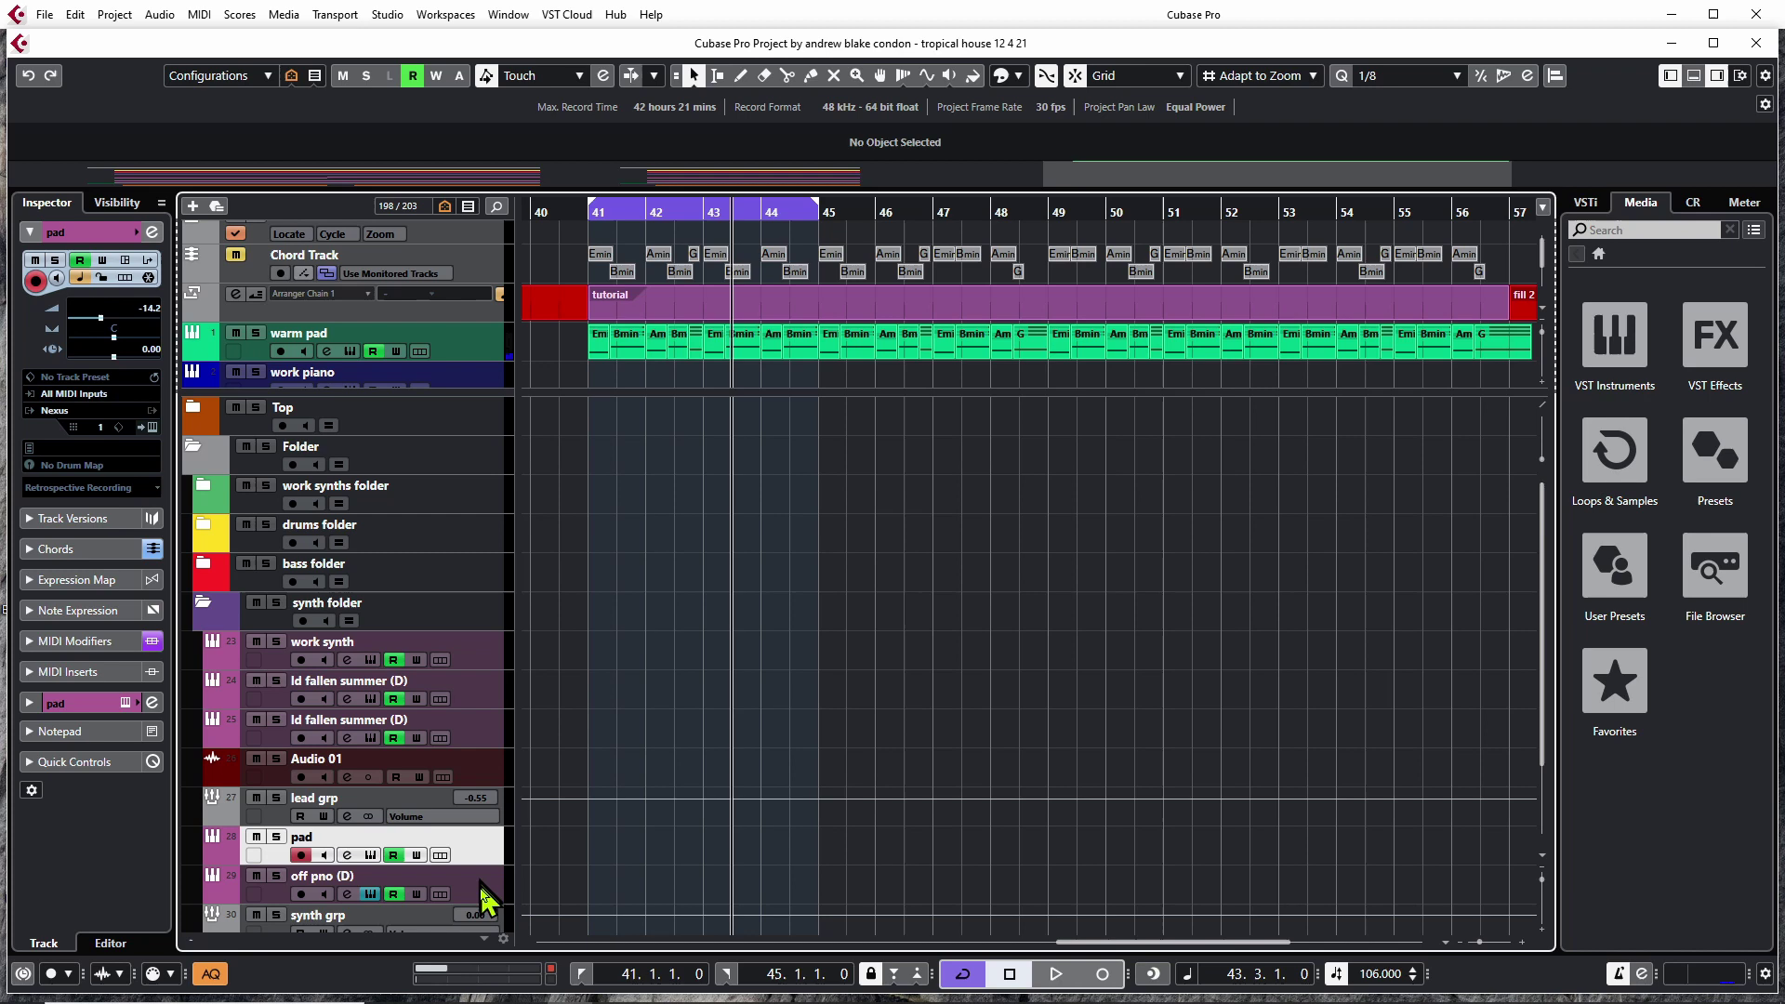
{"action": "left_click", "coordinate": [476, 896]}
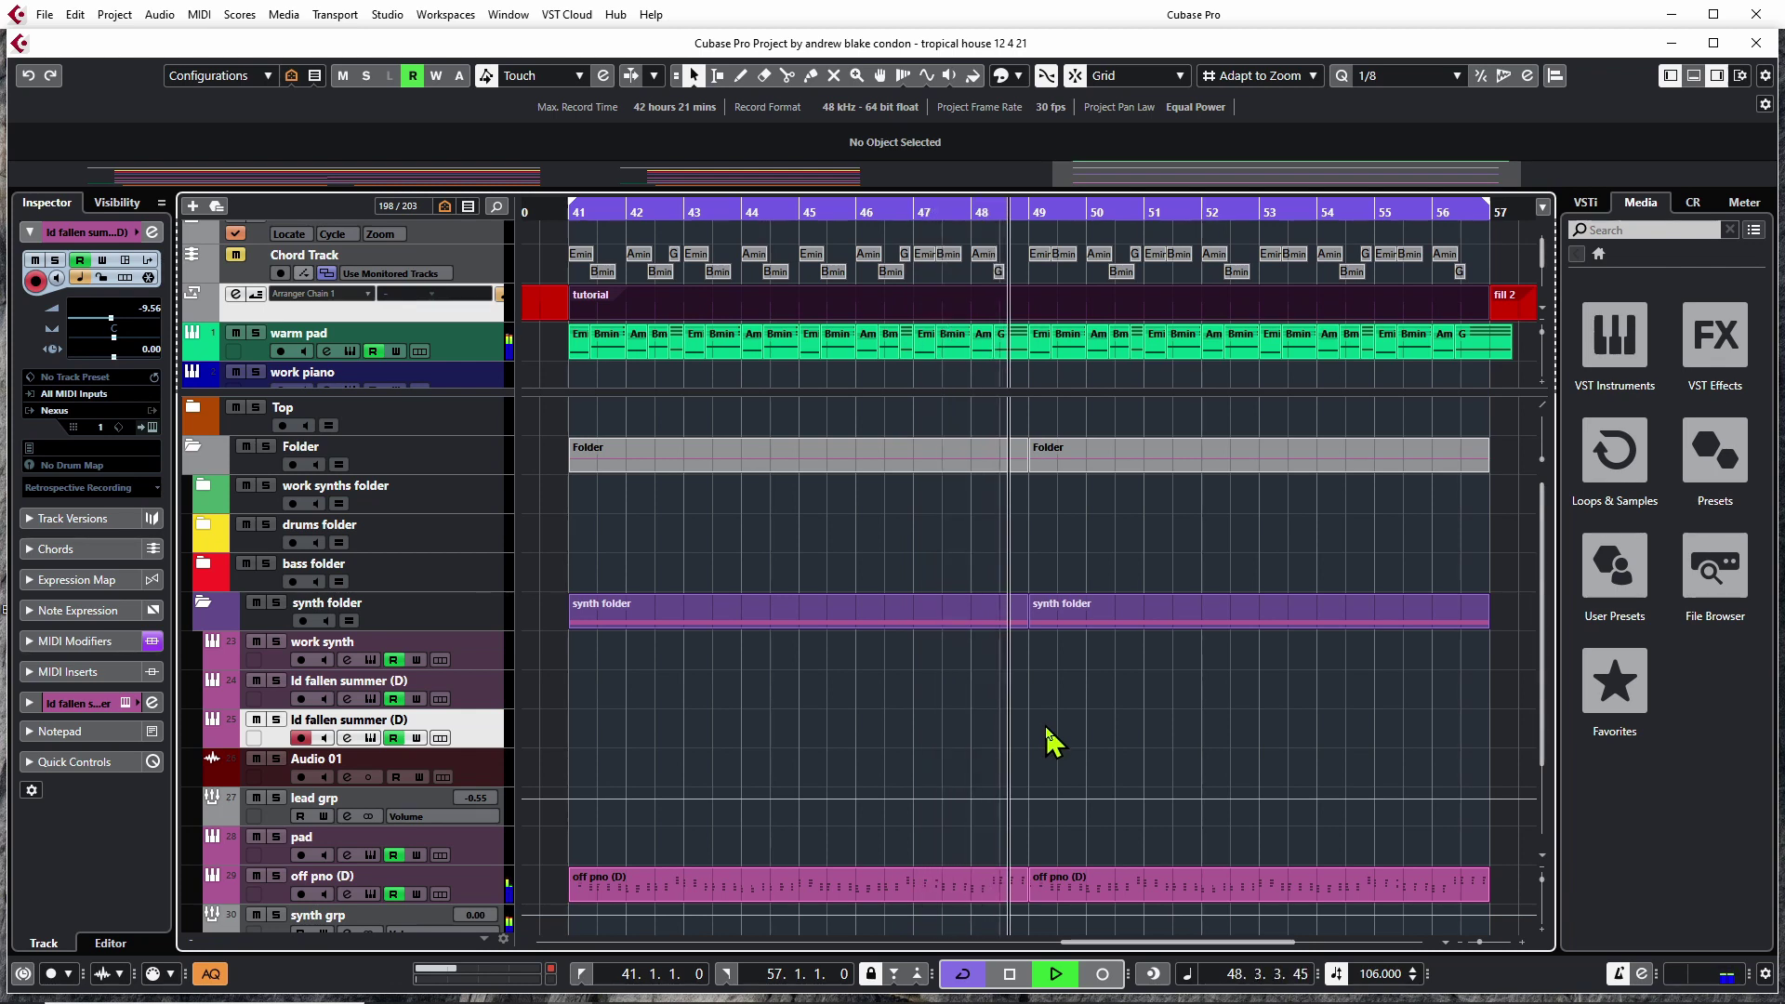
Stop playback and record a kick pattern on the kick track from bar 41.
{"action": "key", "text": "space"}
{"action": "left_click", "coordinate": [971, 876]}
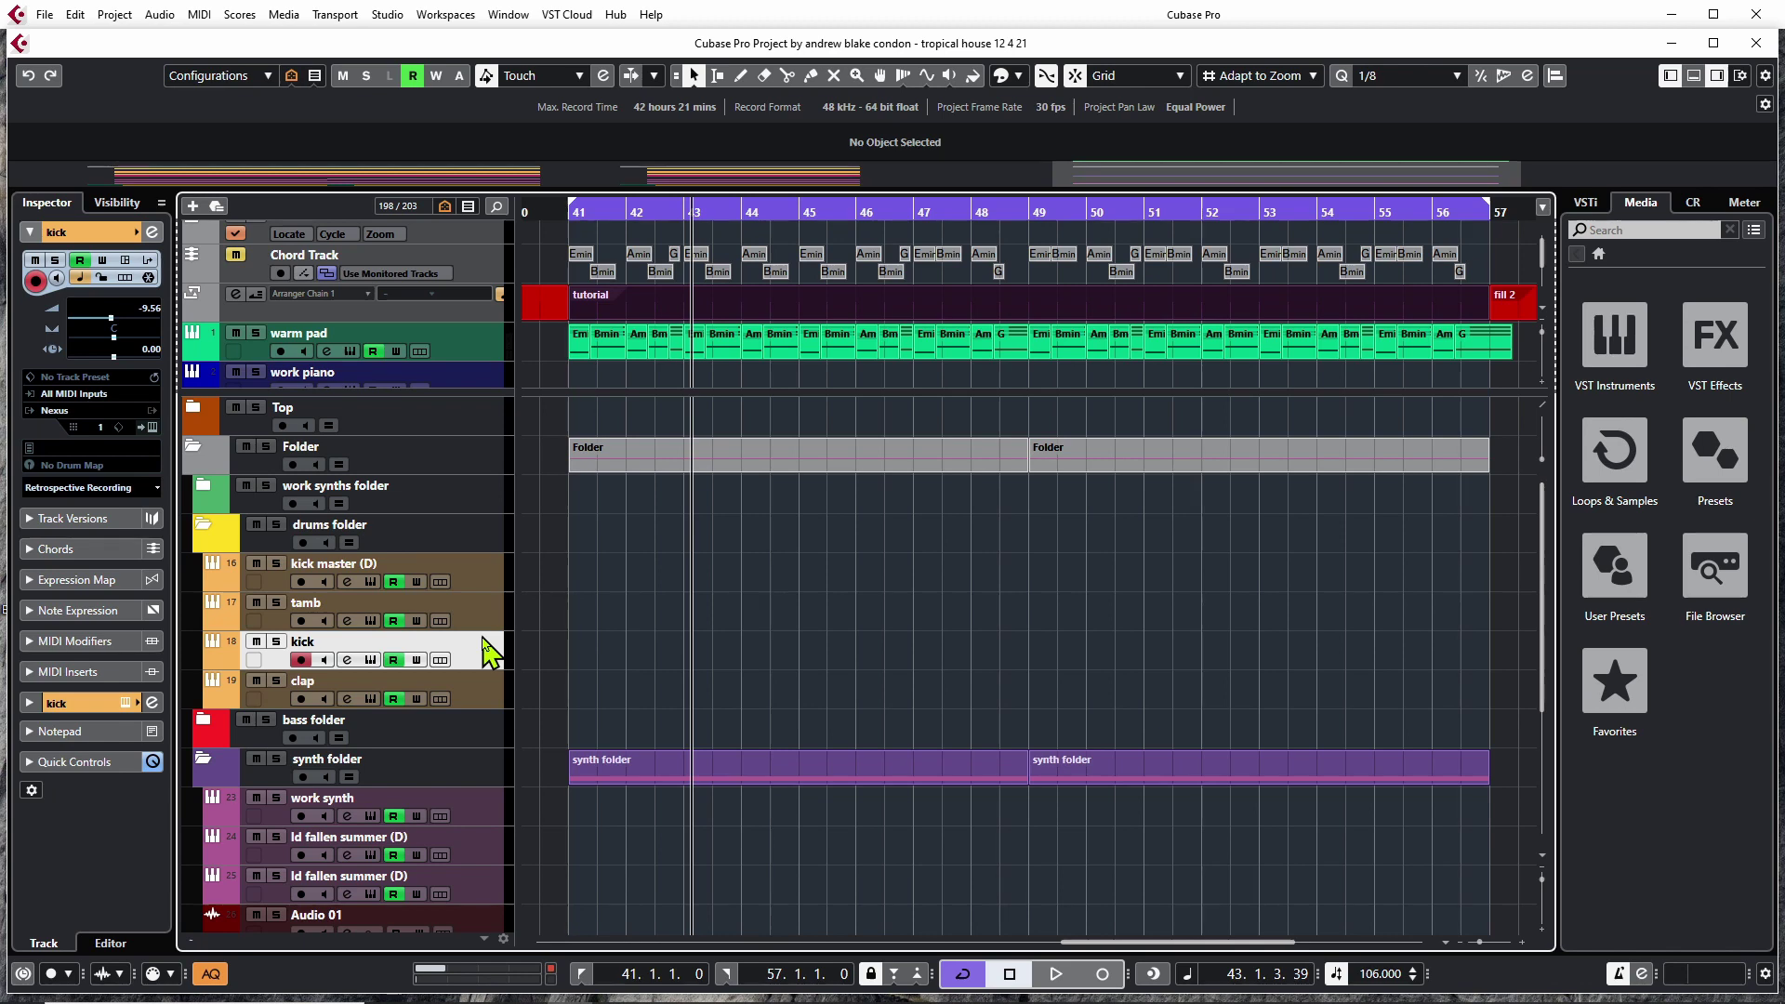
{"action": "key", "text": "KP_1"}
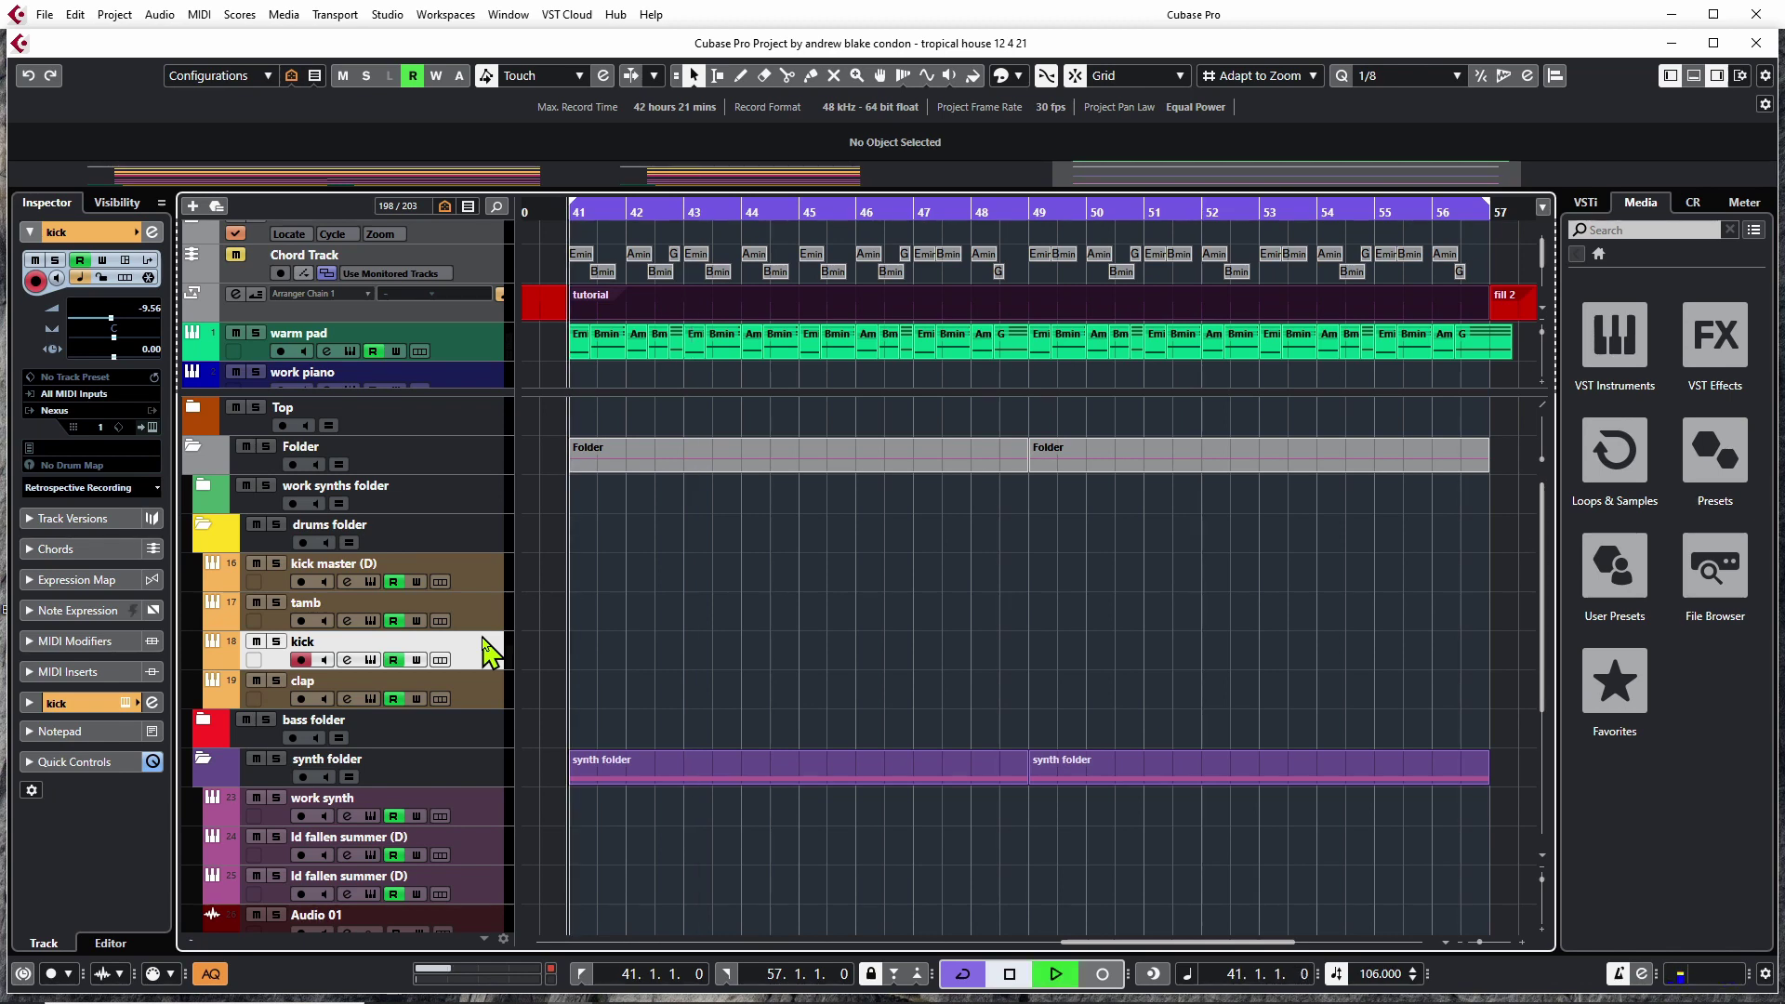
{"action": "key", "text": "space"}
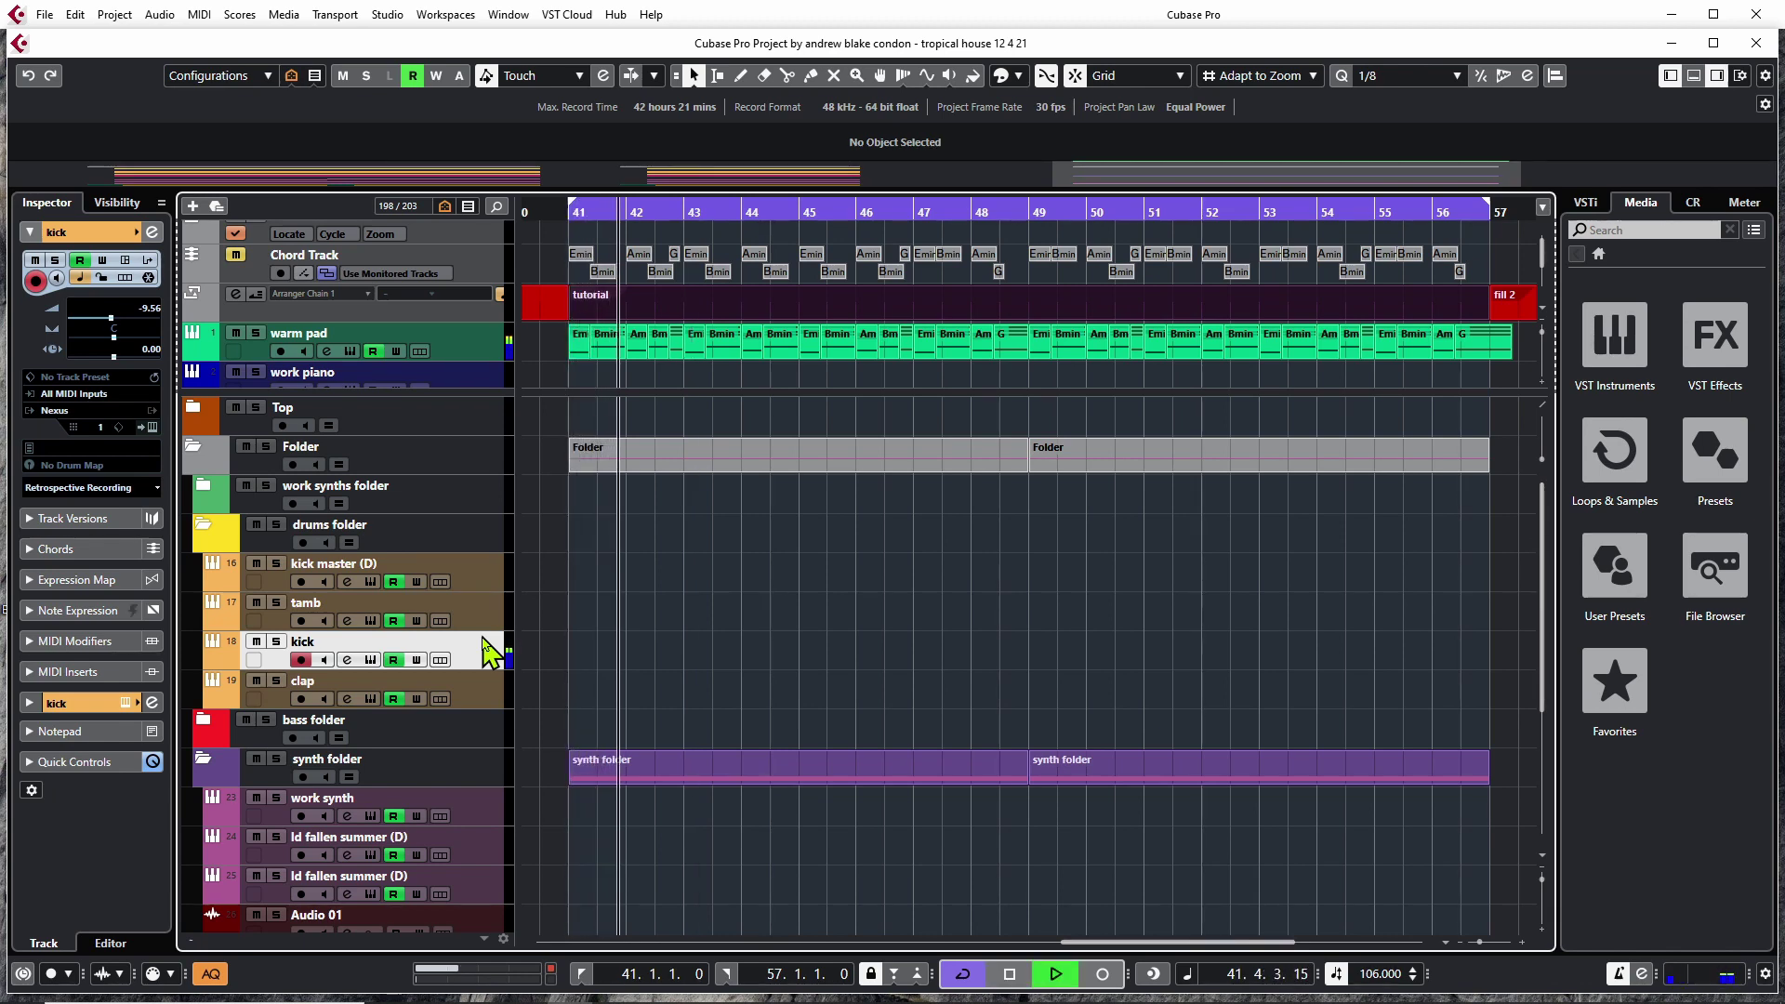
{"action": "key", "text": "KP_Multiply"}
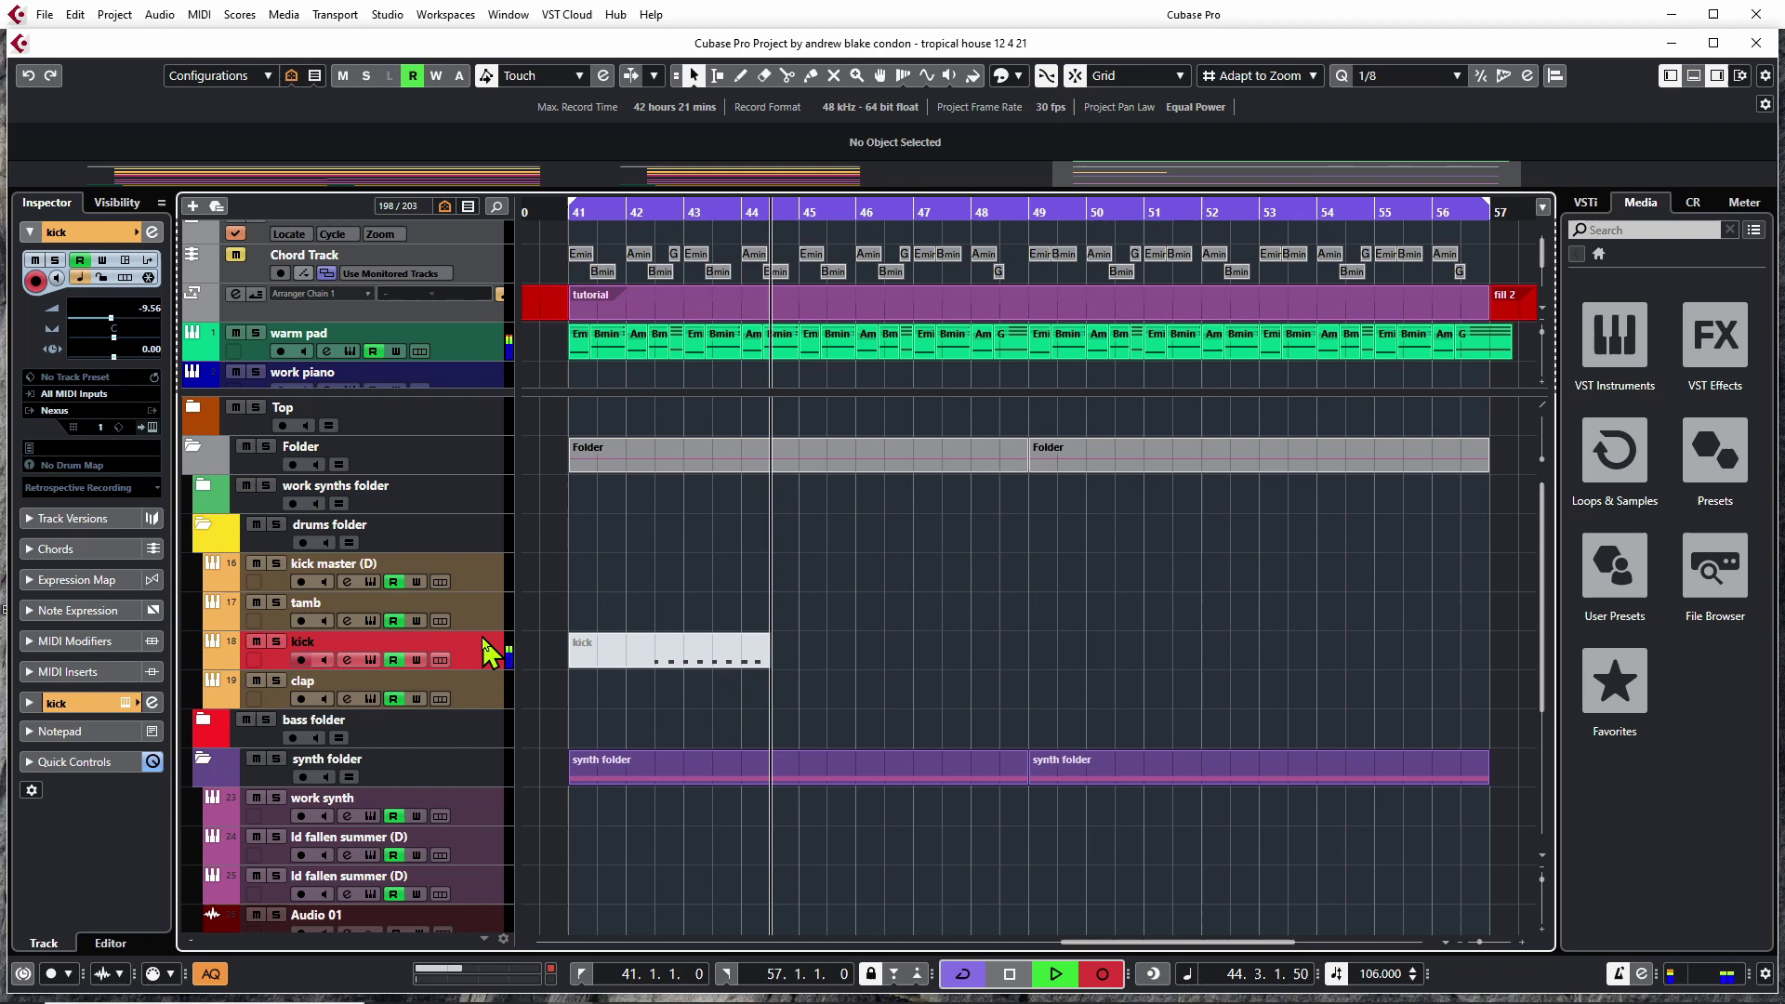
{"action": "key", "text": "space"}
Arm the clap track and restart playback from bar 41.
{"action": "left_click", "coordinate": [484, 691]}
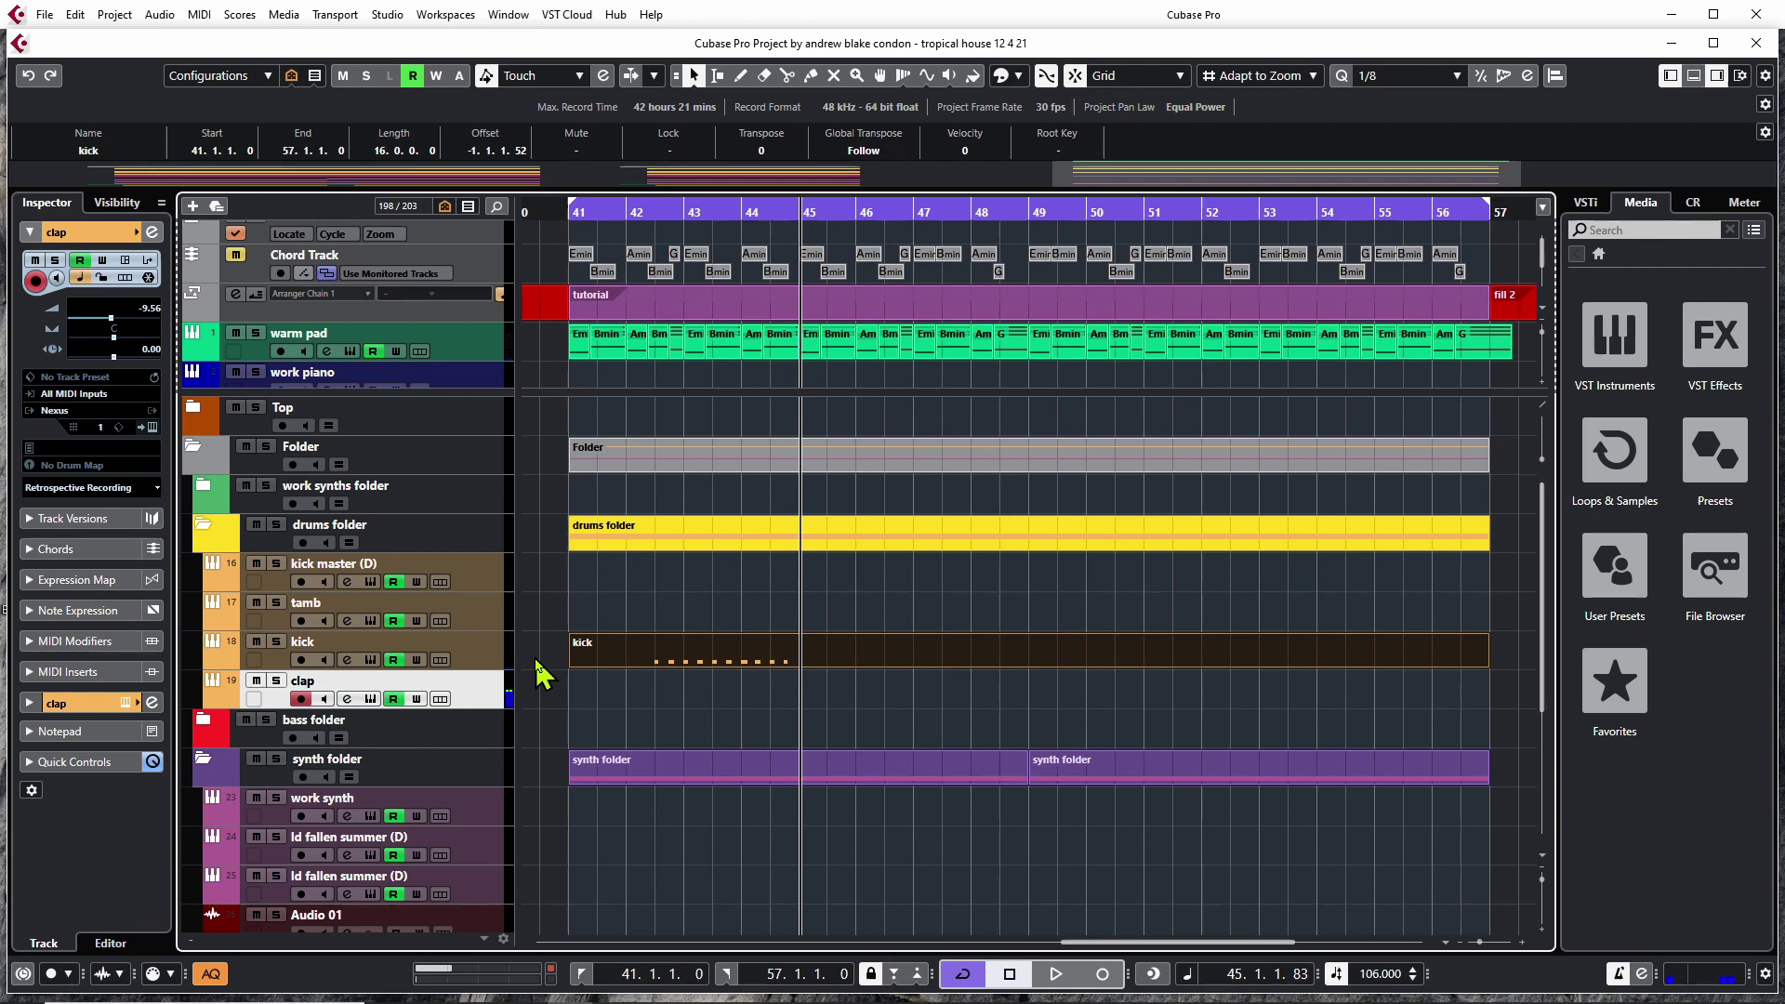
{"action": "key", "text": "KP_1"}
{"action": "key", "text": "space"}
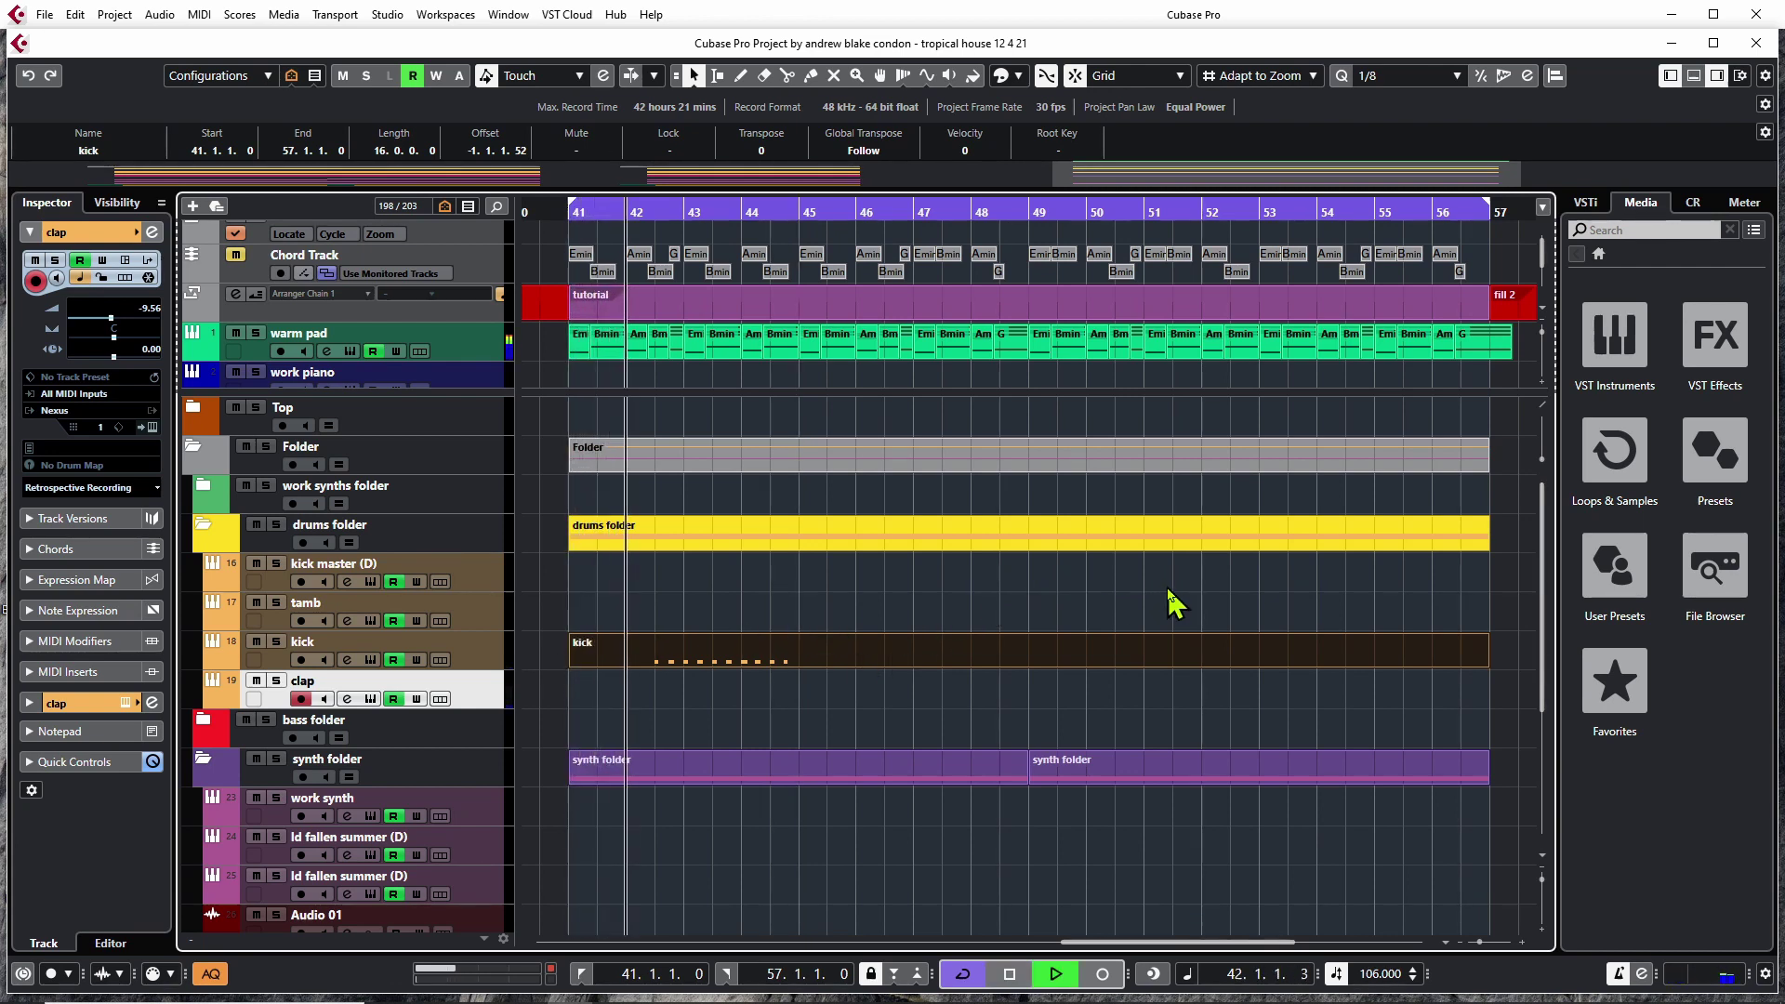
Record the clap pattern, then arm the tamb track and record a tambourine pattern.
{"action": "key", "text": "KP_Multiply"}
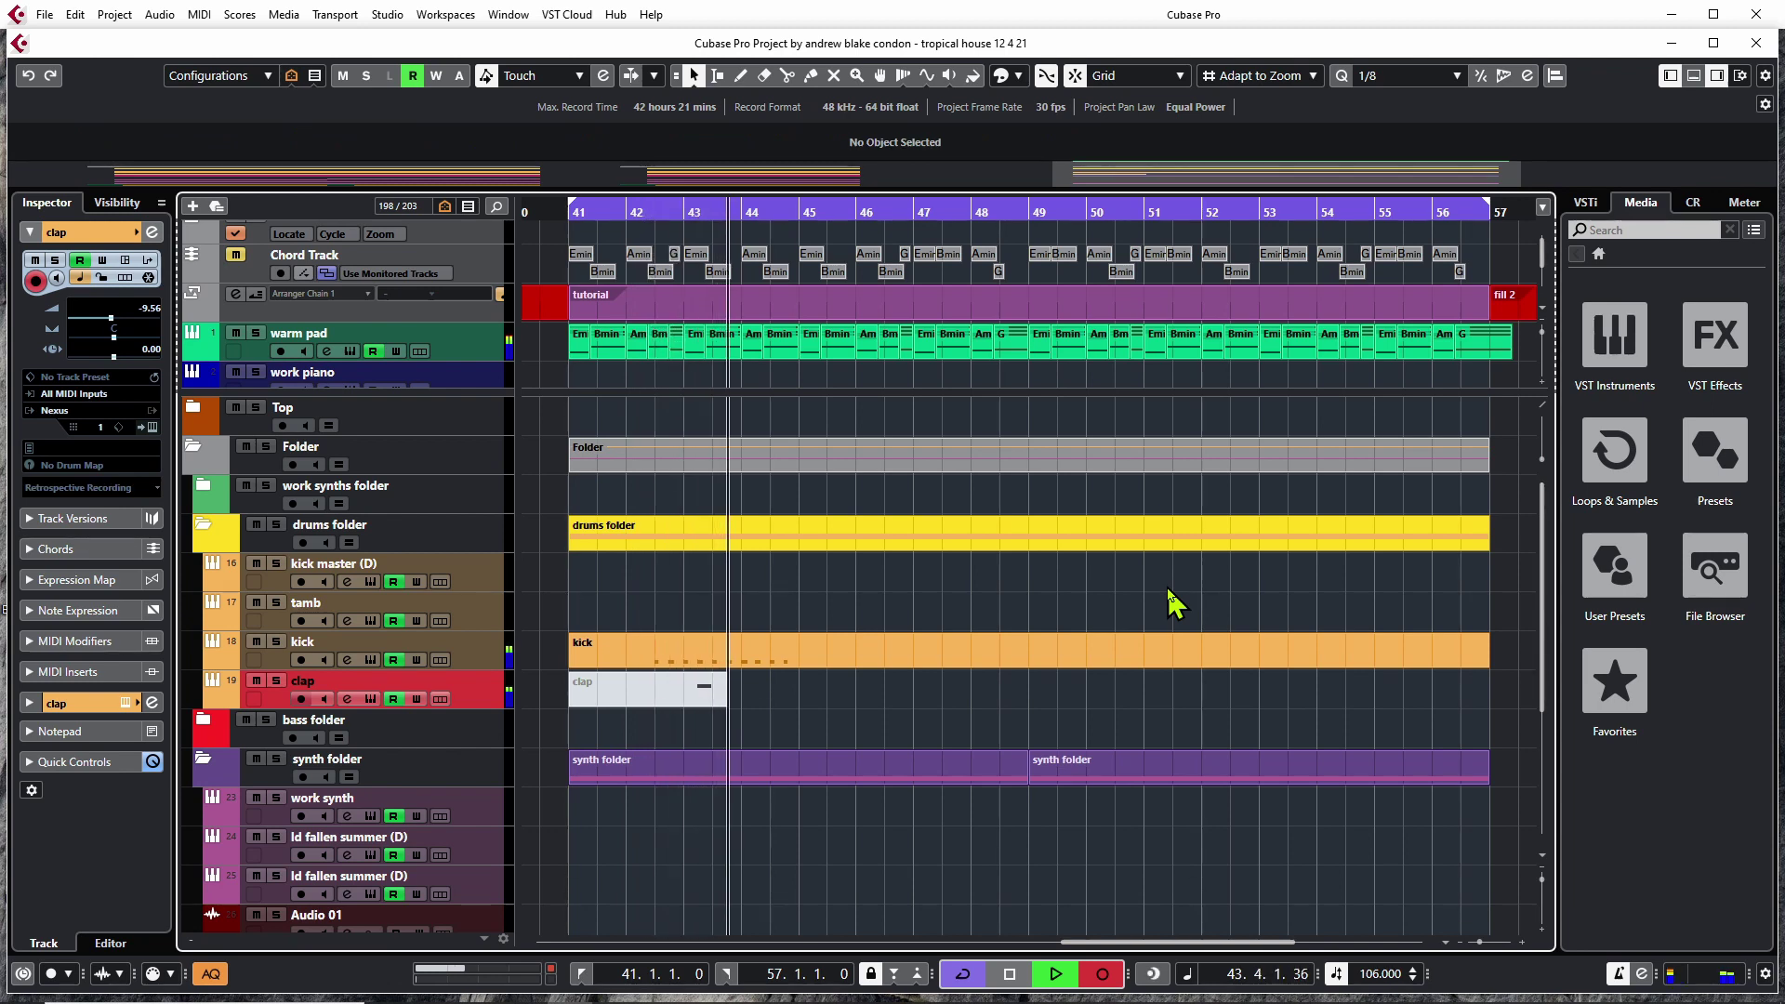
{"action": "key", "text": "space"}
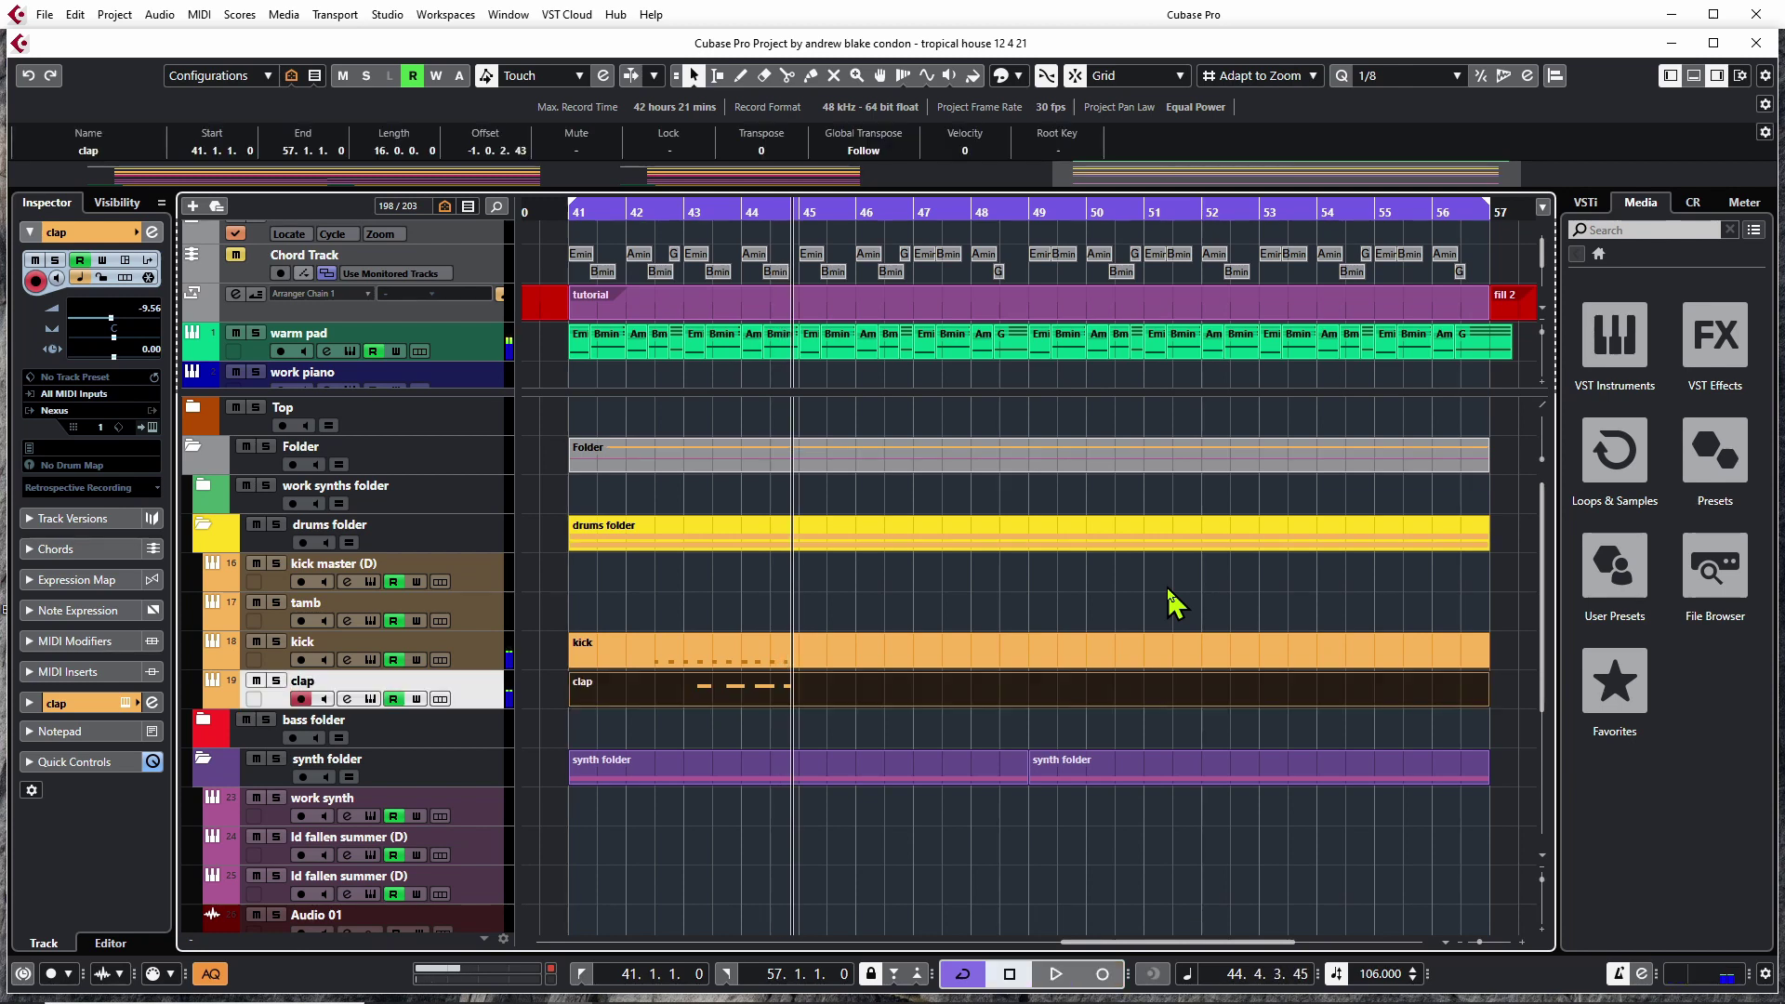
{"action": "left_click", "coordinate": [485, 625]}
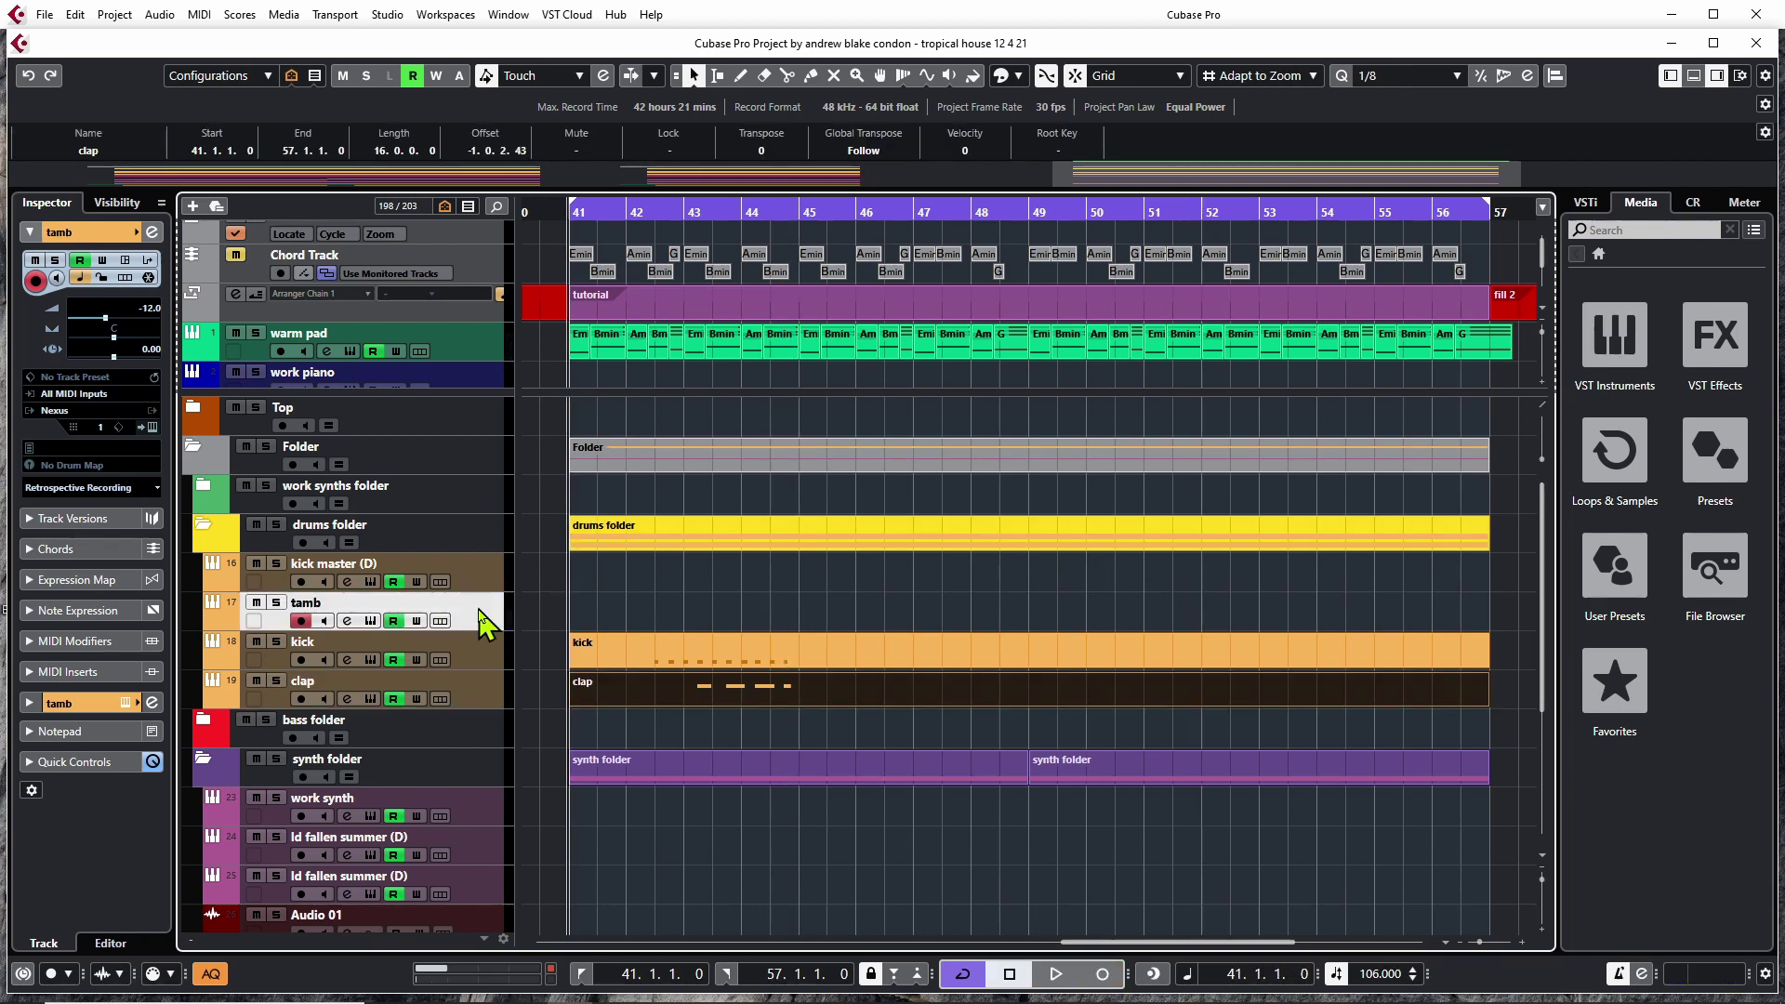
{"action": "key", "text": "KP_Multiply"}
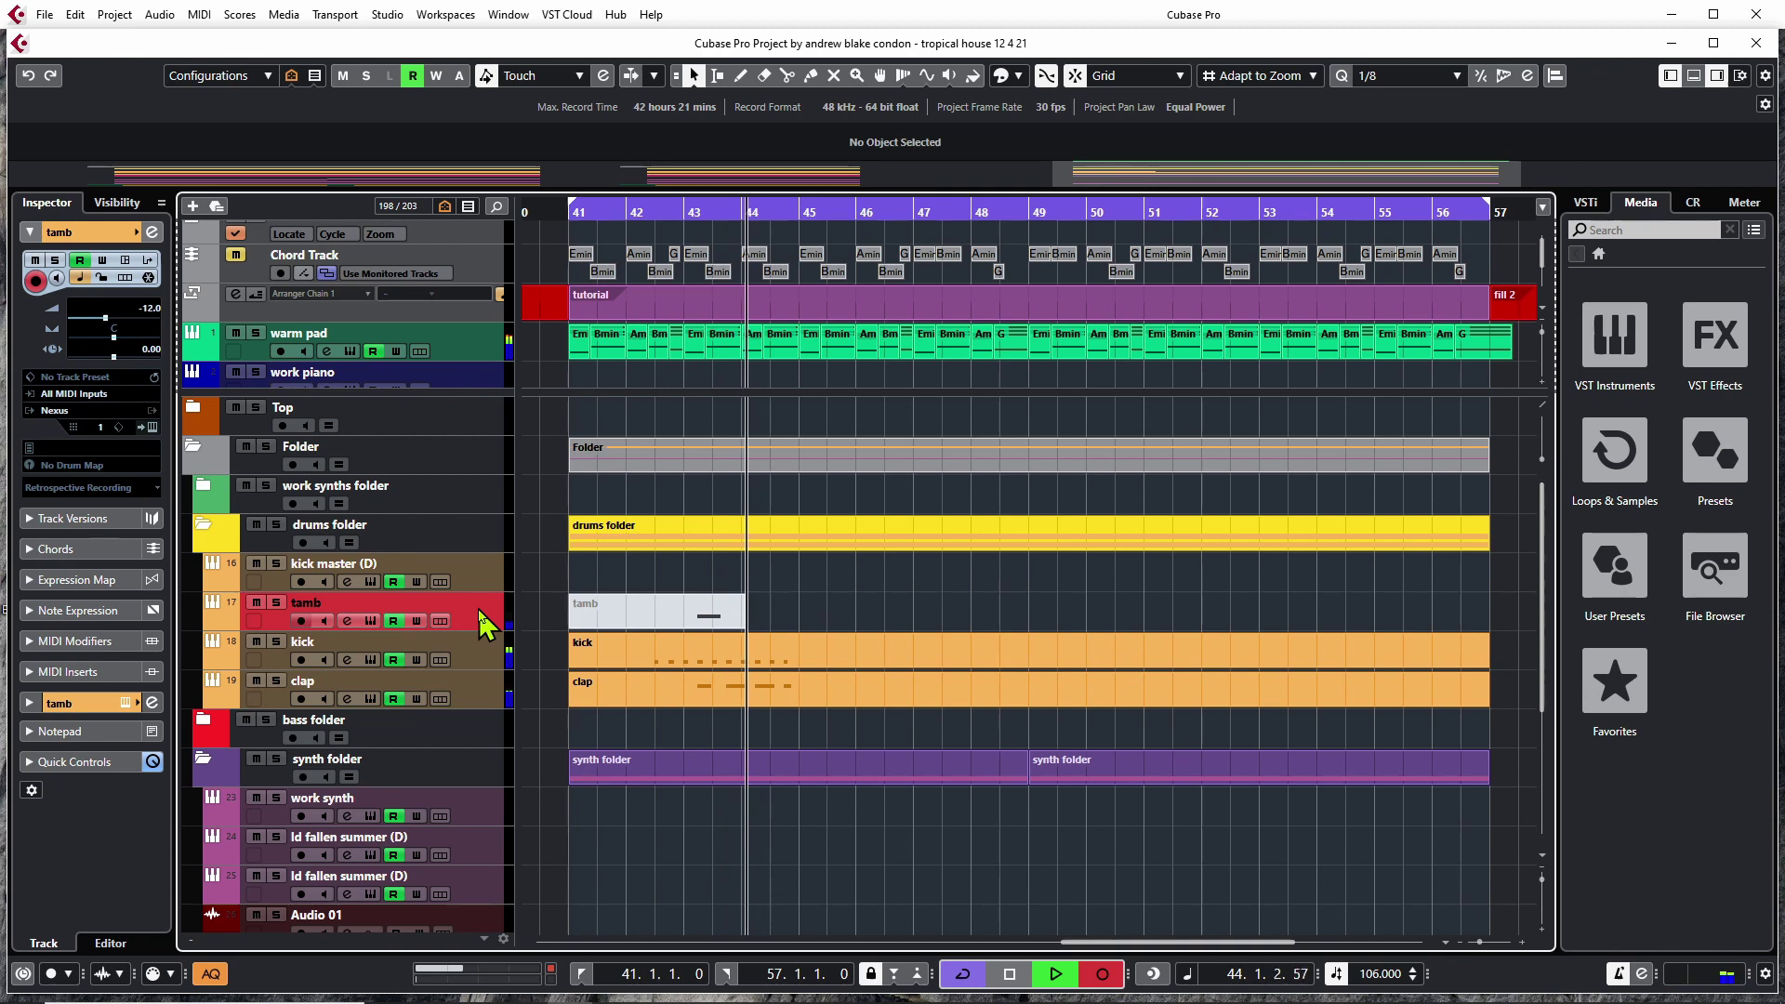
{"action": "key", "text": "space"}
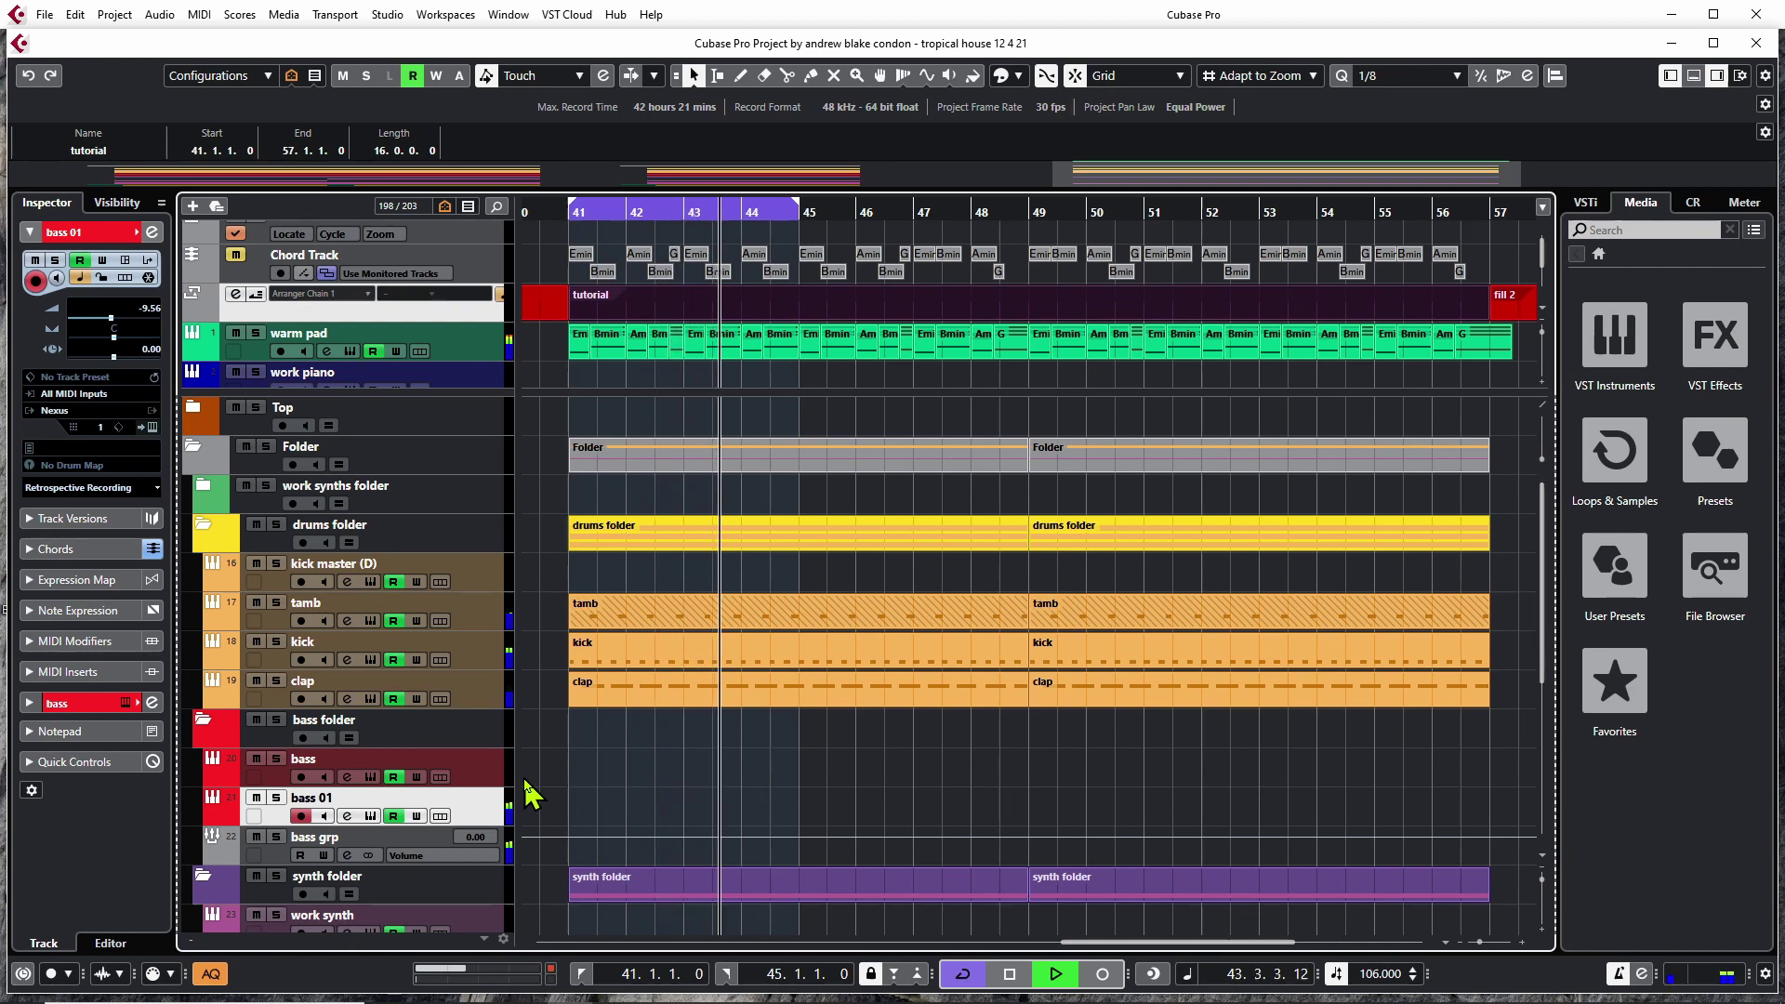
Record a four-bar bass line on bass 01 over bars 41–45 as 'Take2 bass 01'.
{"action": "key", "text": "KP_Multiply"}
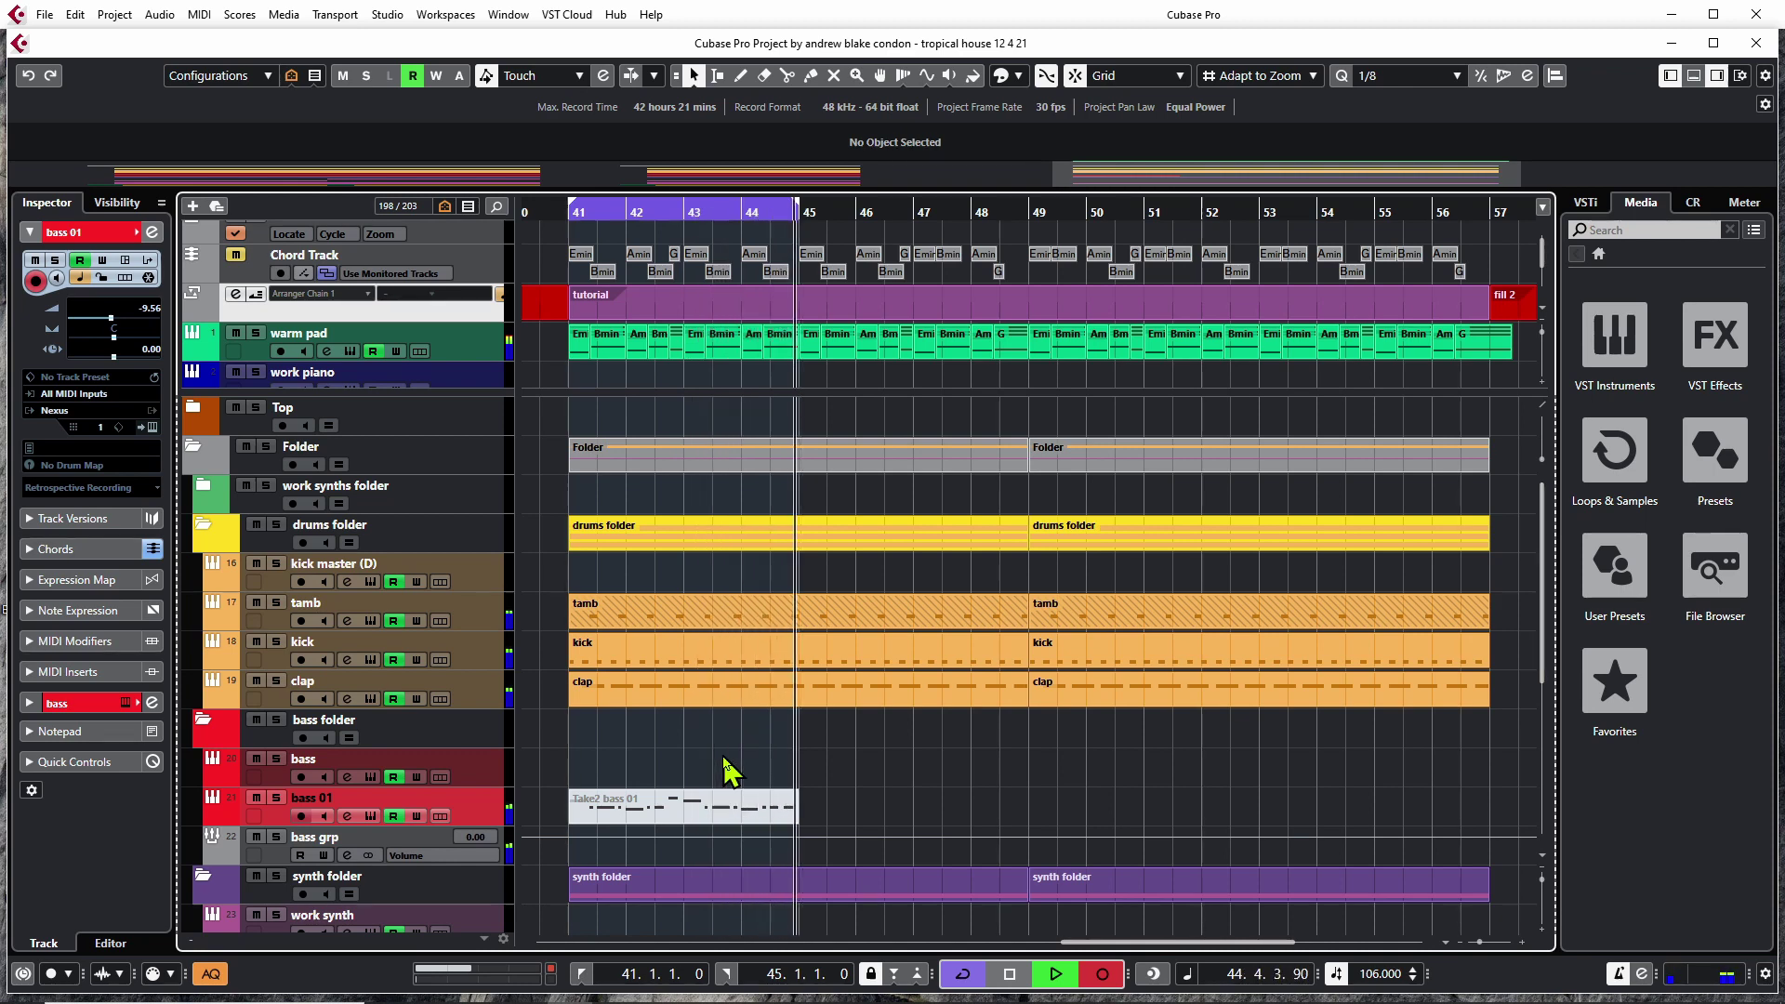
{"action": "key", "text": "space"}
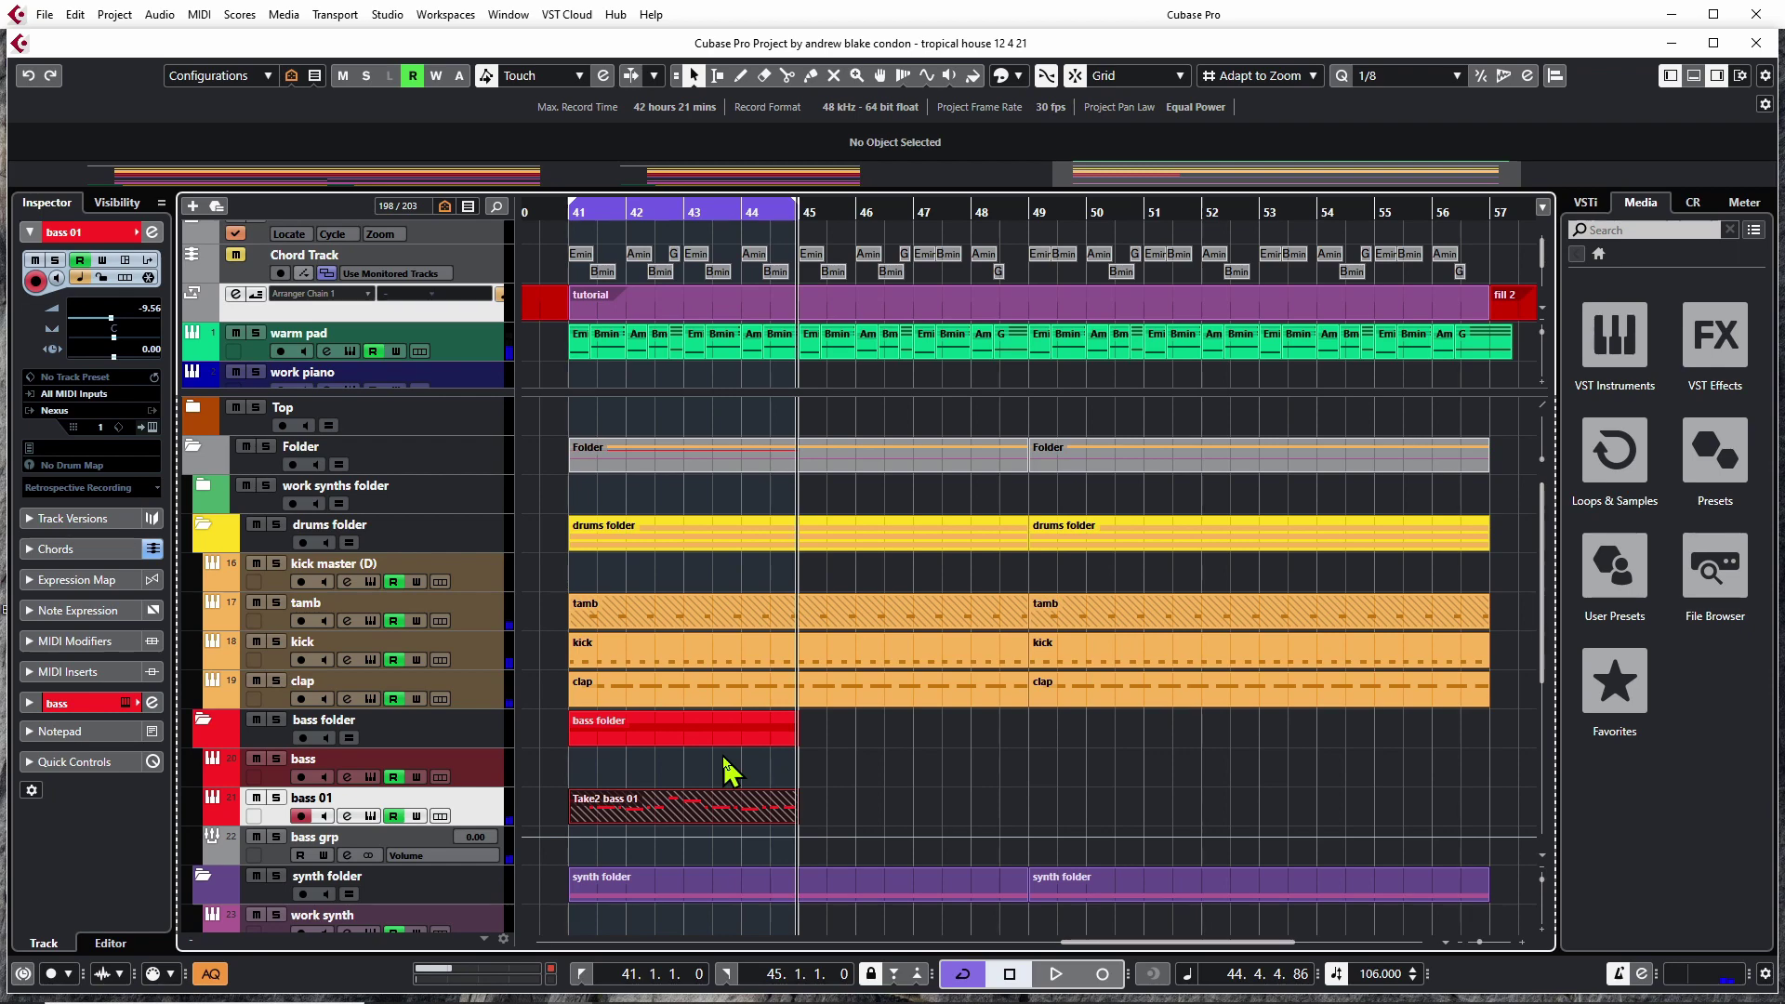
{"action": "double_click", "coordinate": [654, 807]}
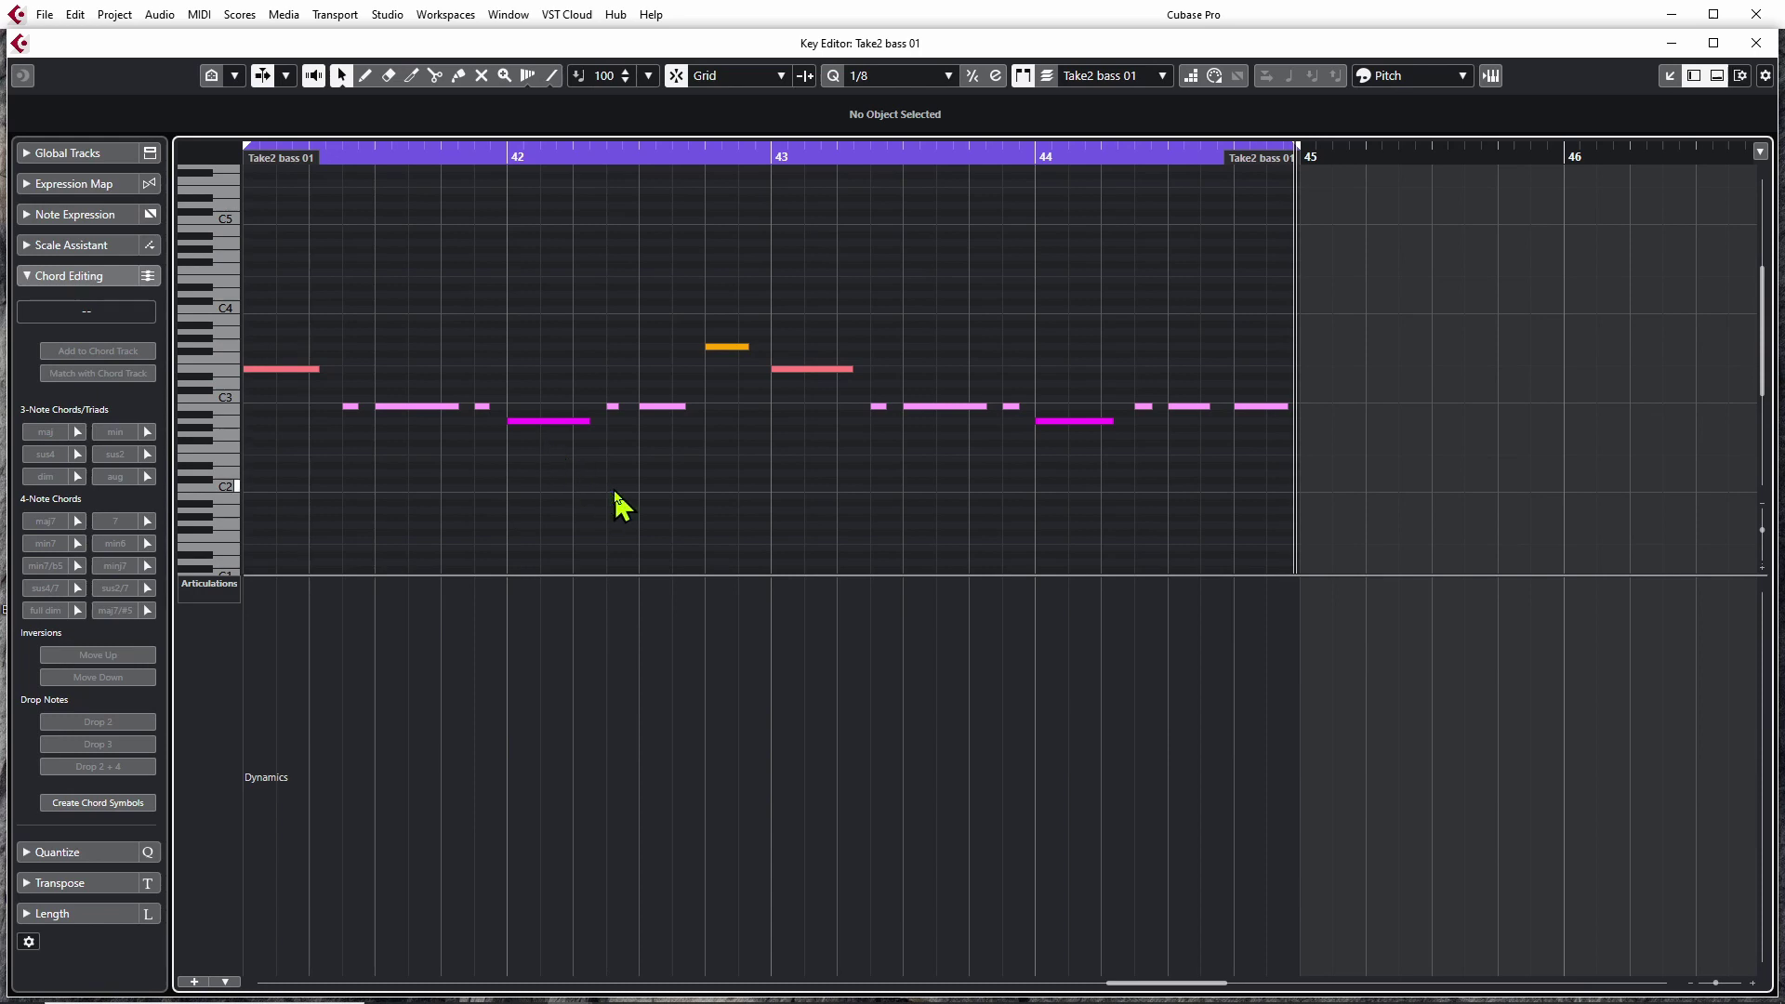
{"action": "scroll", "coordinate": [647, 509], "scroll_direction": "down", "scroll_amount": 2}
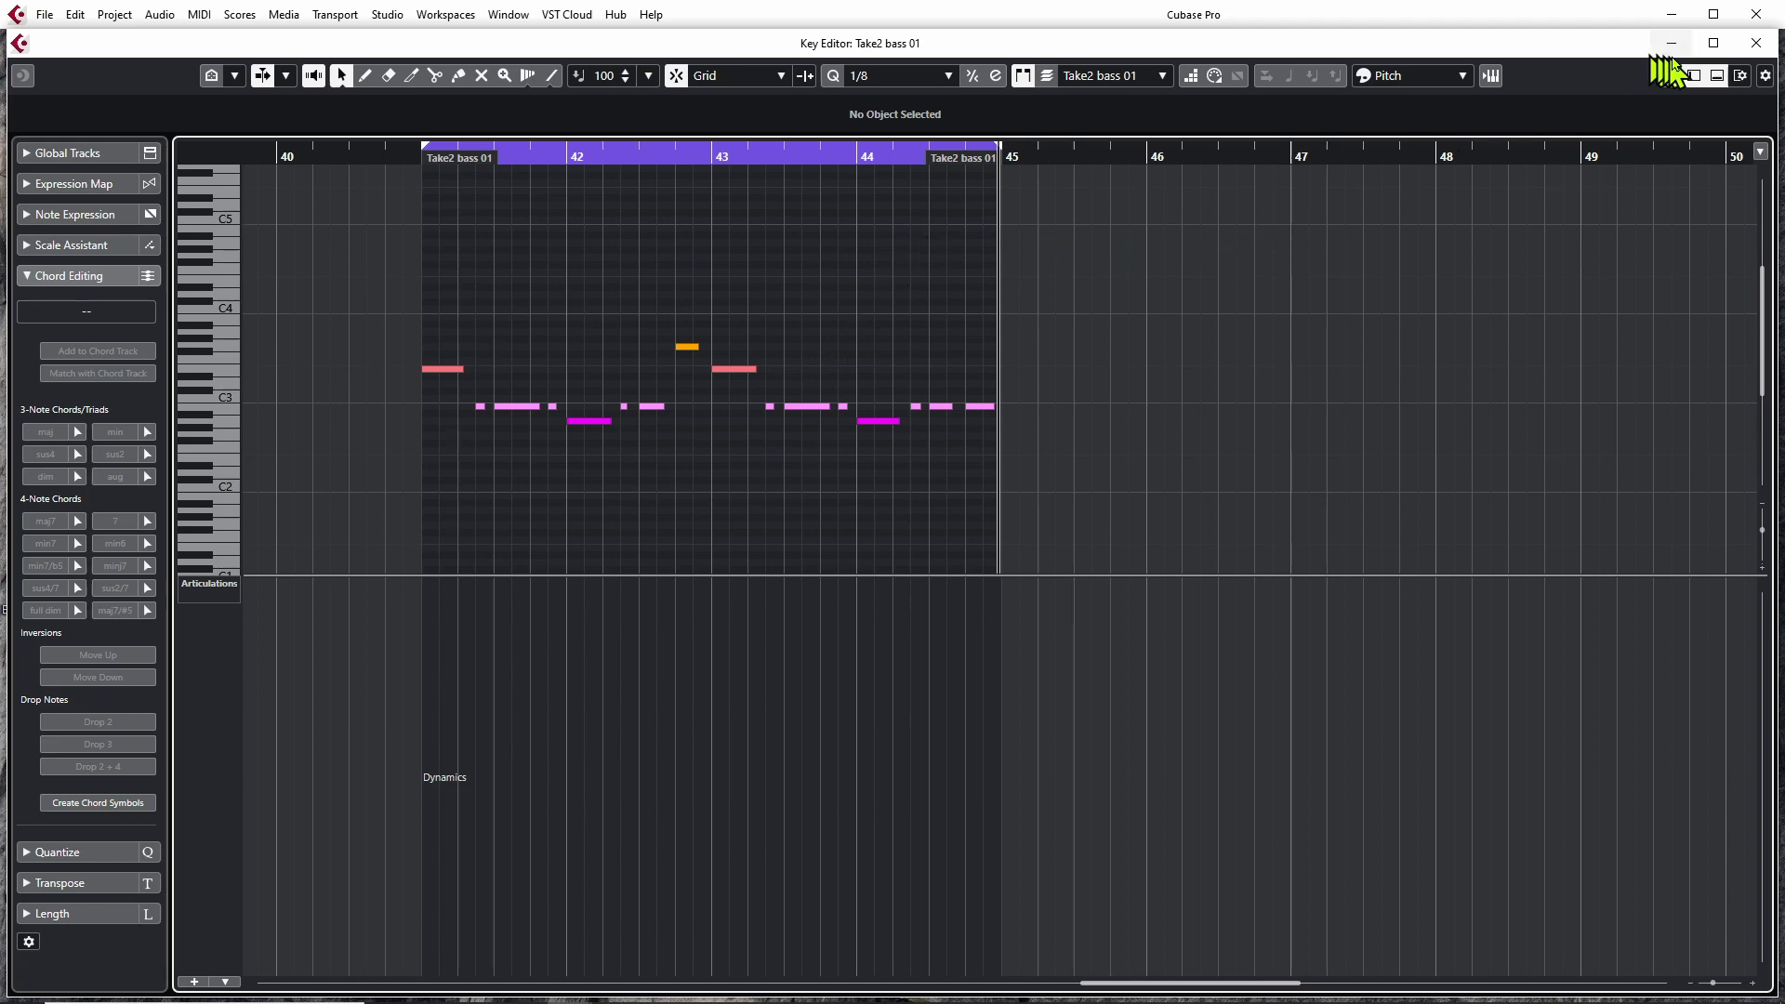
{"action": "left_click", "coordinate": [1755, 45]}
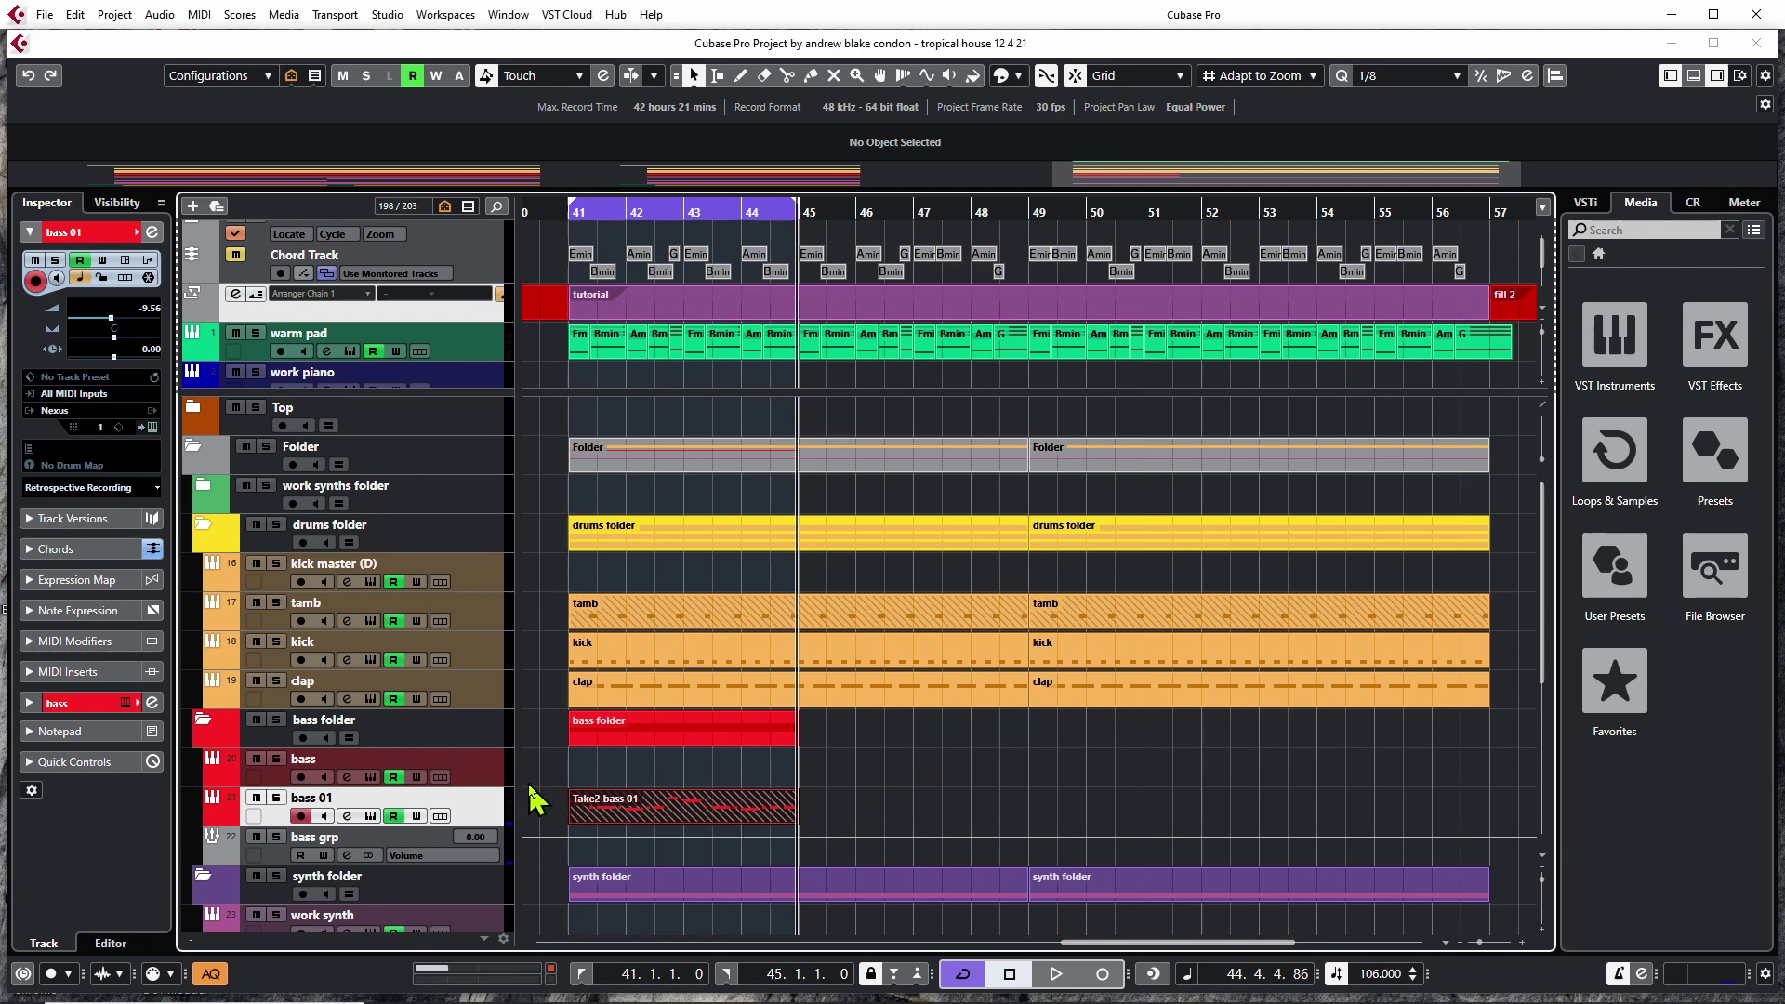
{"action": "left_click", "coordinate": [551, 805]}
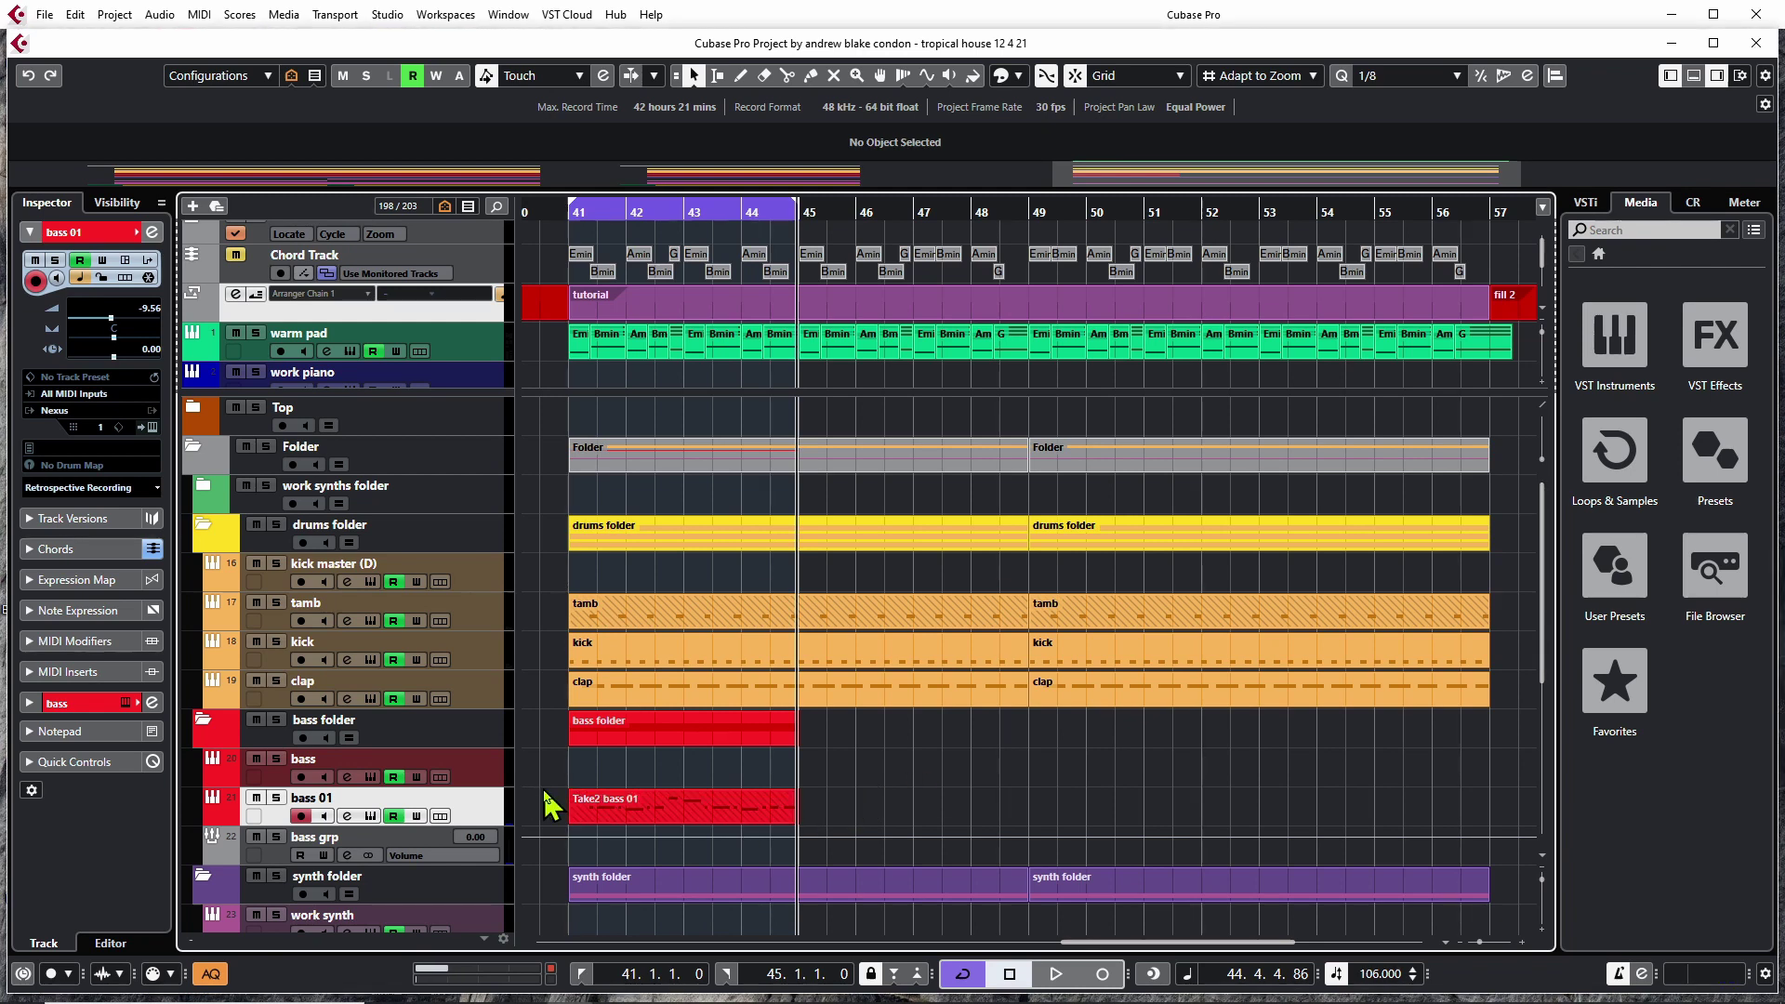
{"action": "key", "text": "space"}
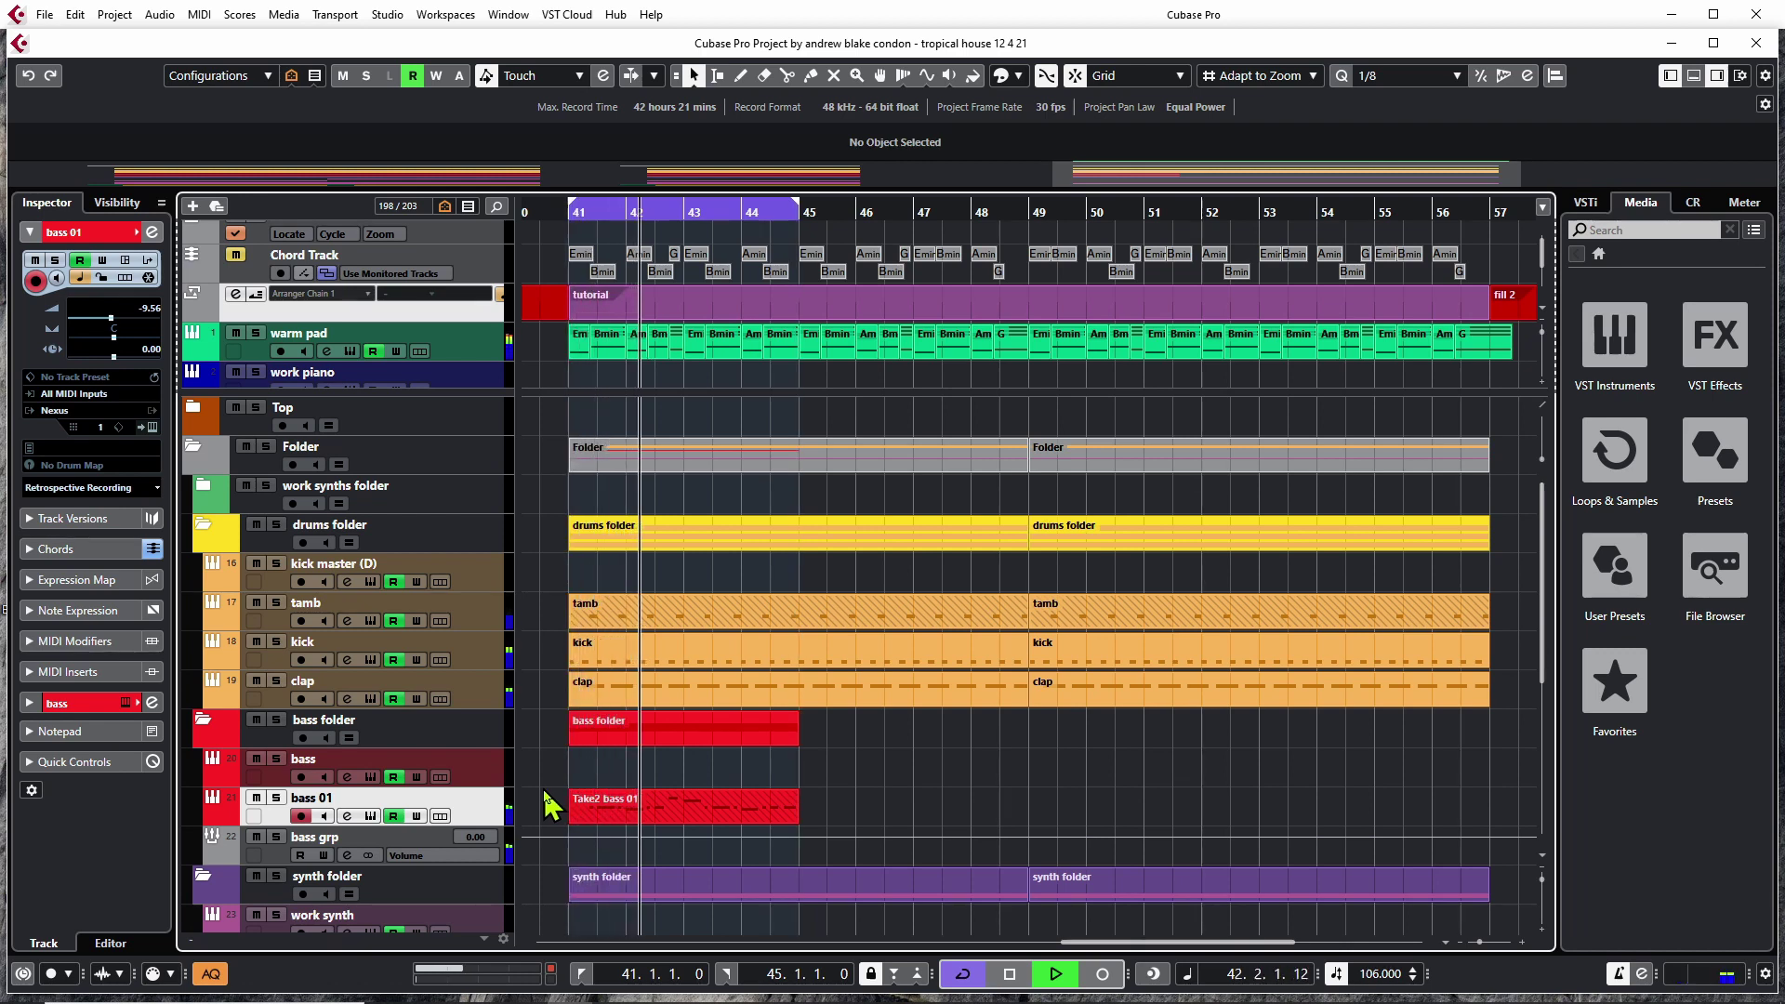
{"action": "key", "text": "space"}
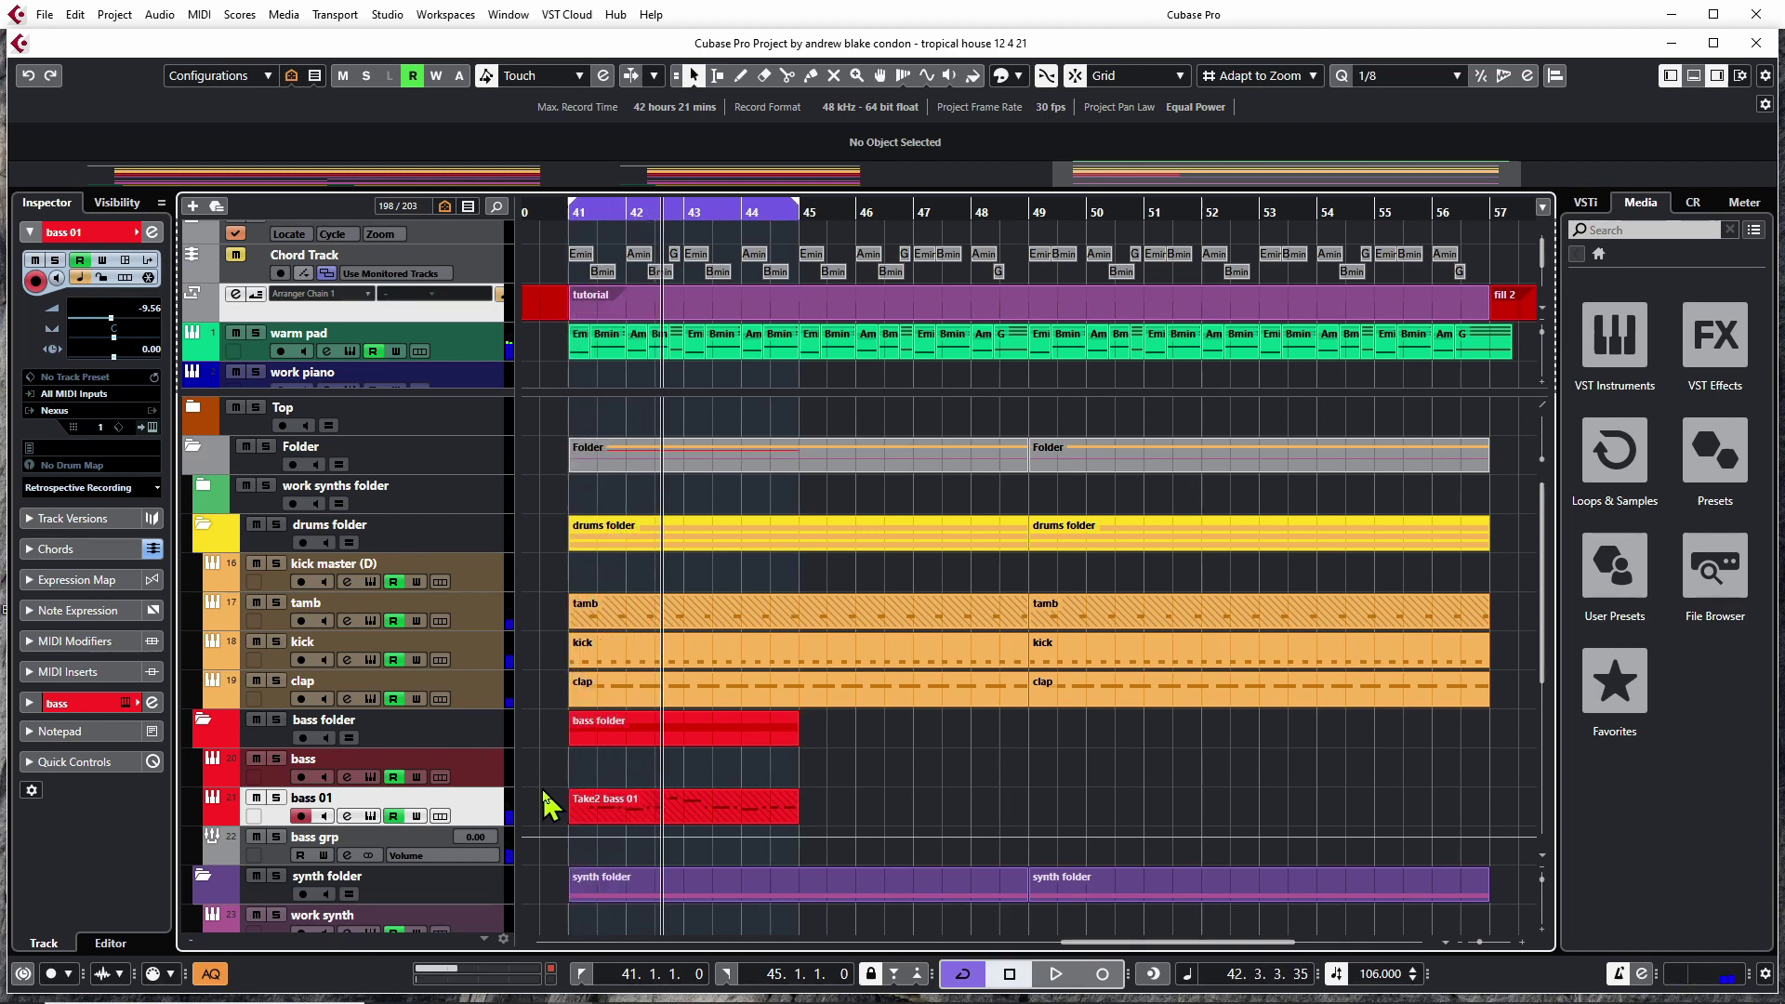
{"action": "key", "text": "space"}
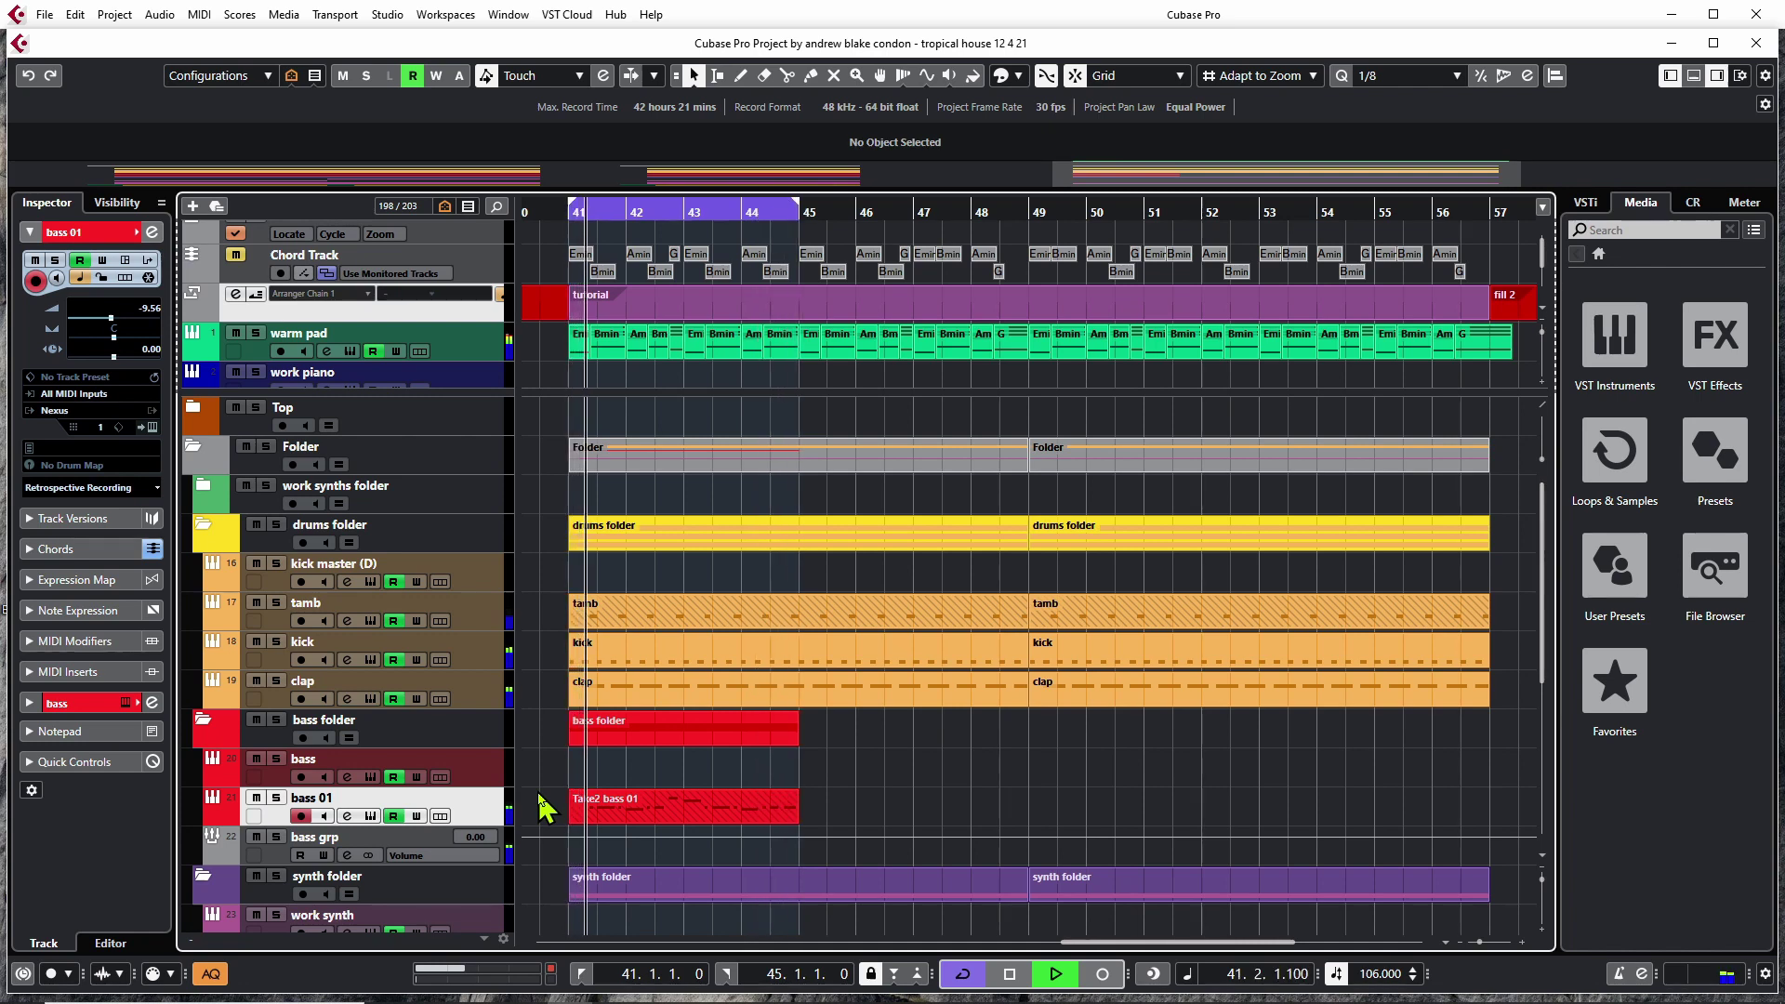
{"action": "key", "text": "space"}
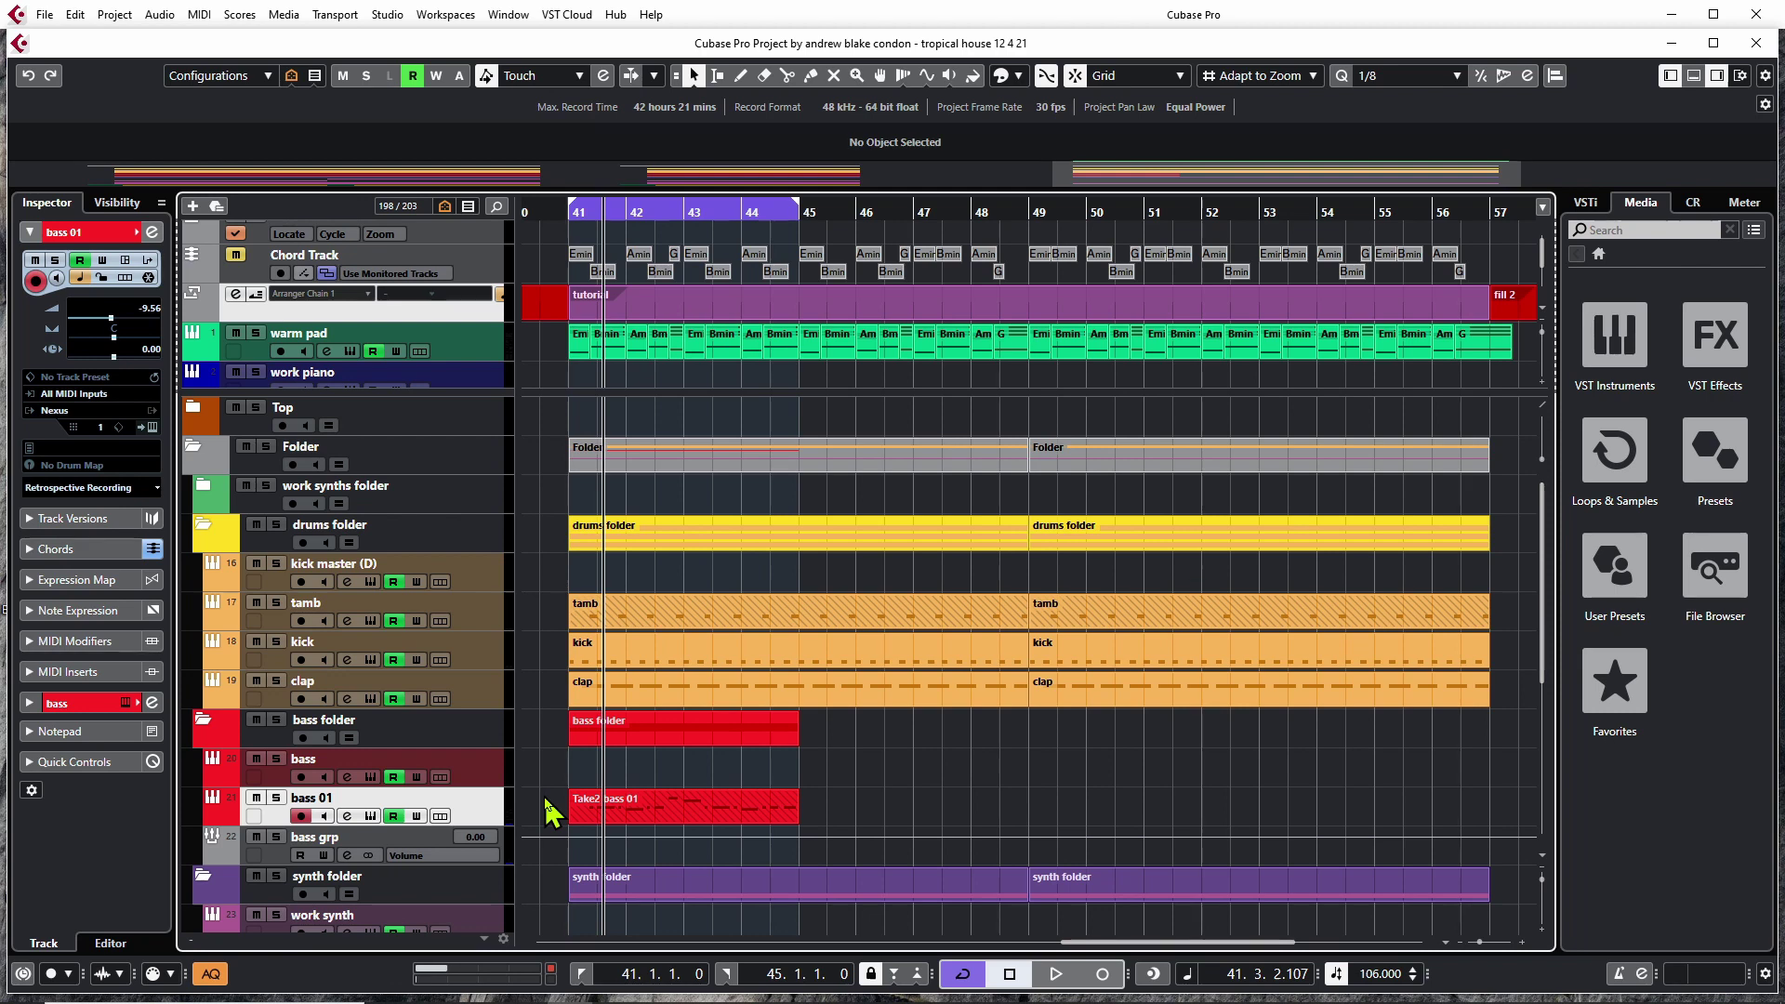
{"action": "key", "text": "space"}
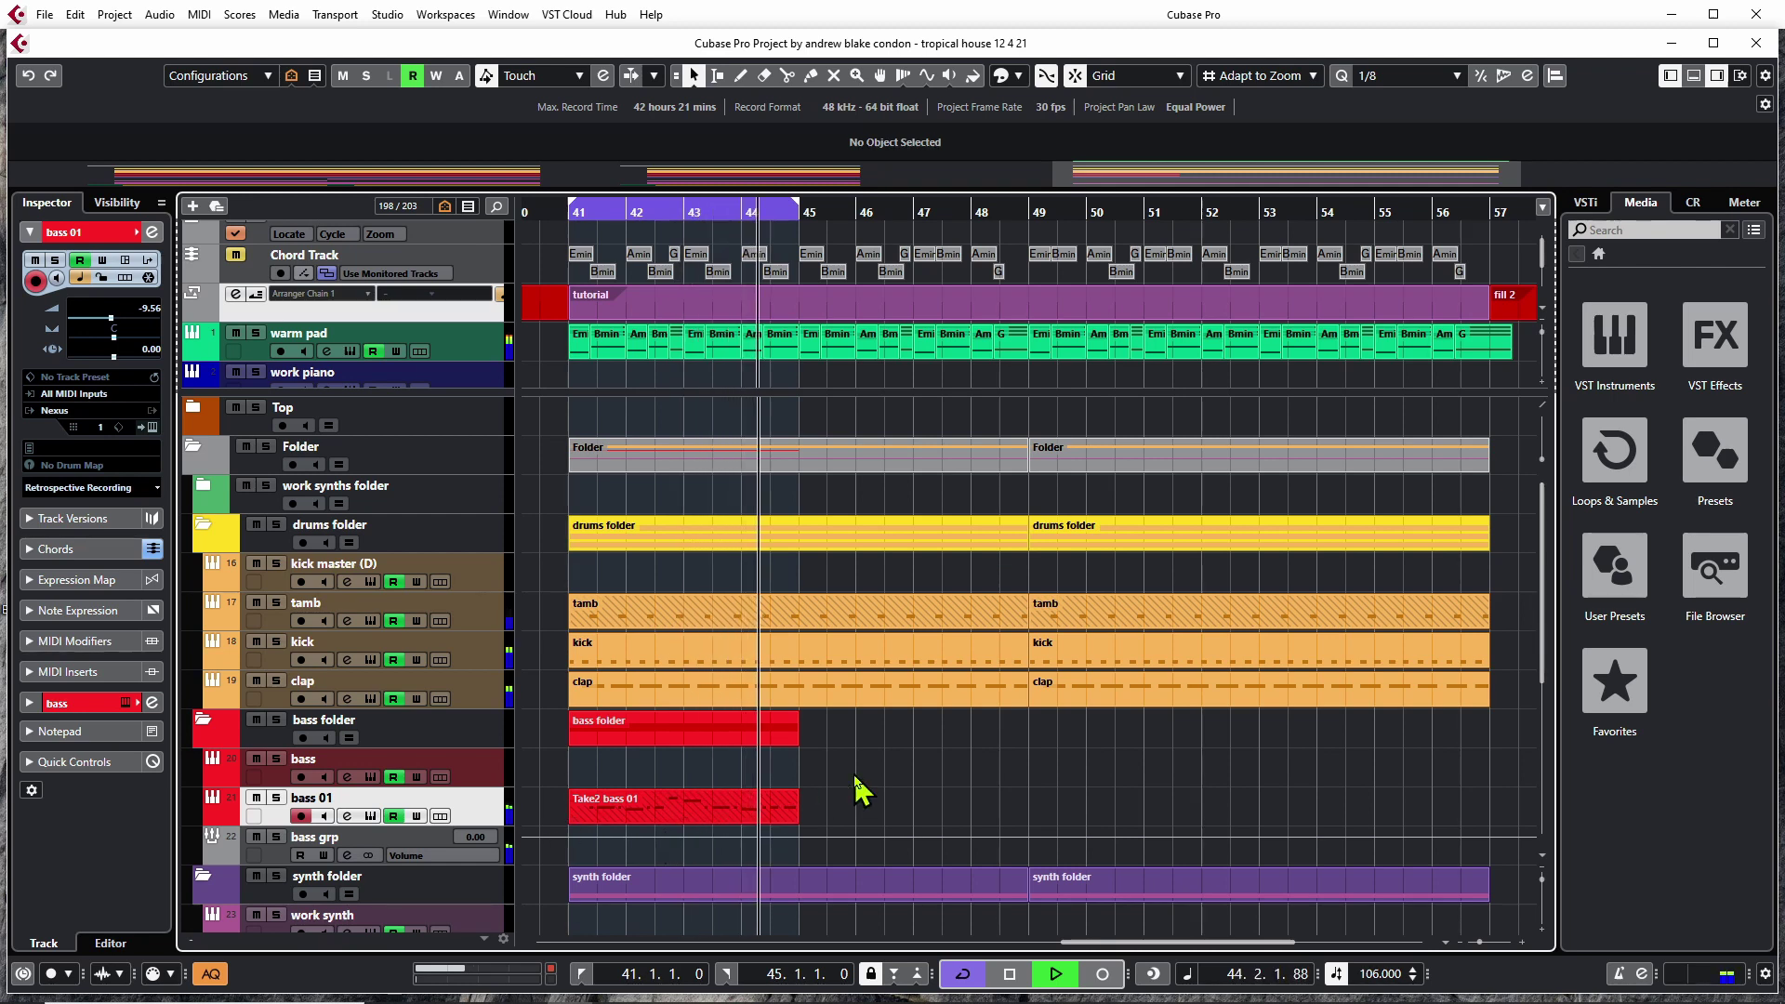
Stop playback, select and arm the pad track, and record a pad part from bar 41.
{"action": "key", "text": "space"}
{"action": "scroll", "coordinate": [865, 795], "scroll_direction": "down", "scroll_amount": 4}
{"action": "left_click", "coordinate": [487, 841]}
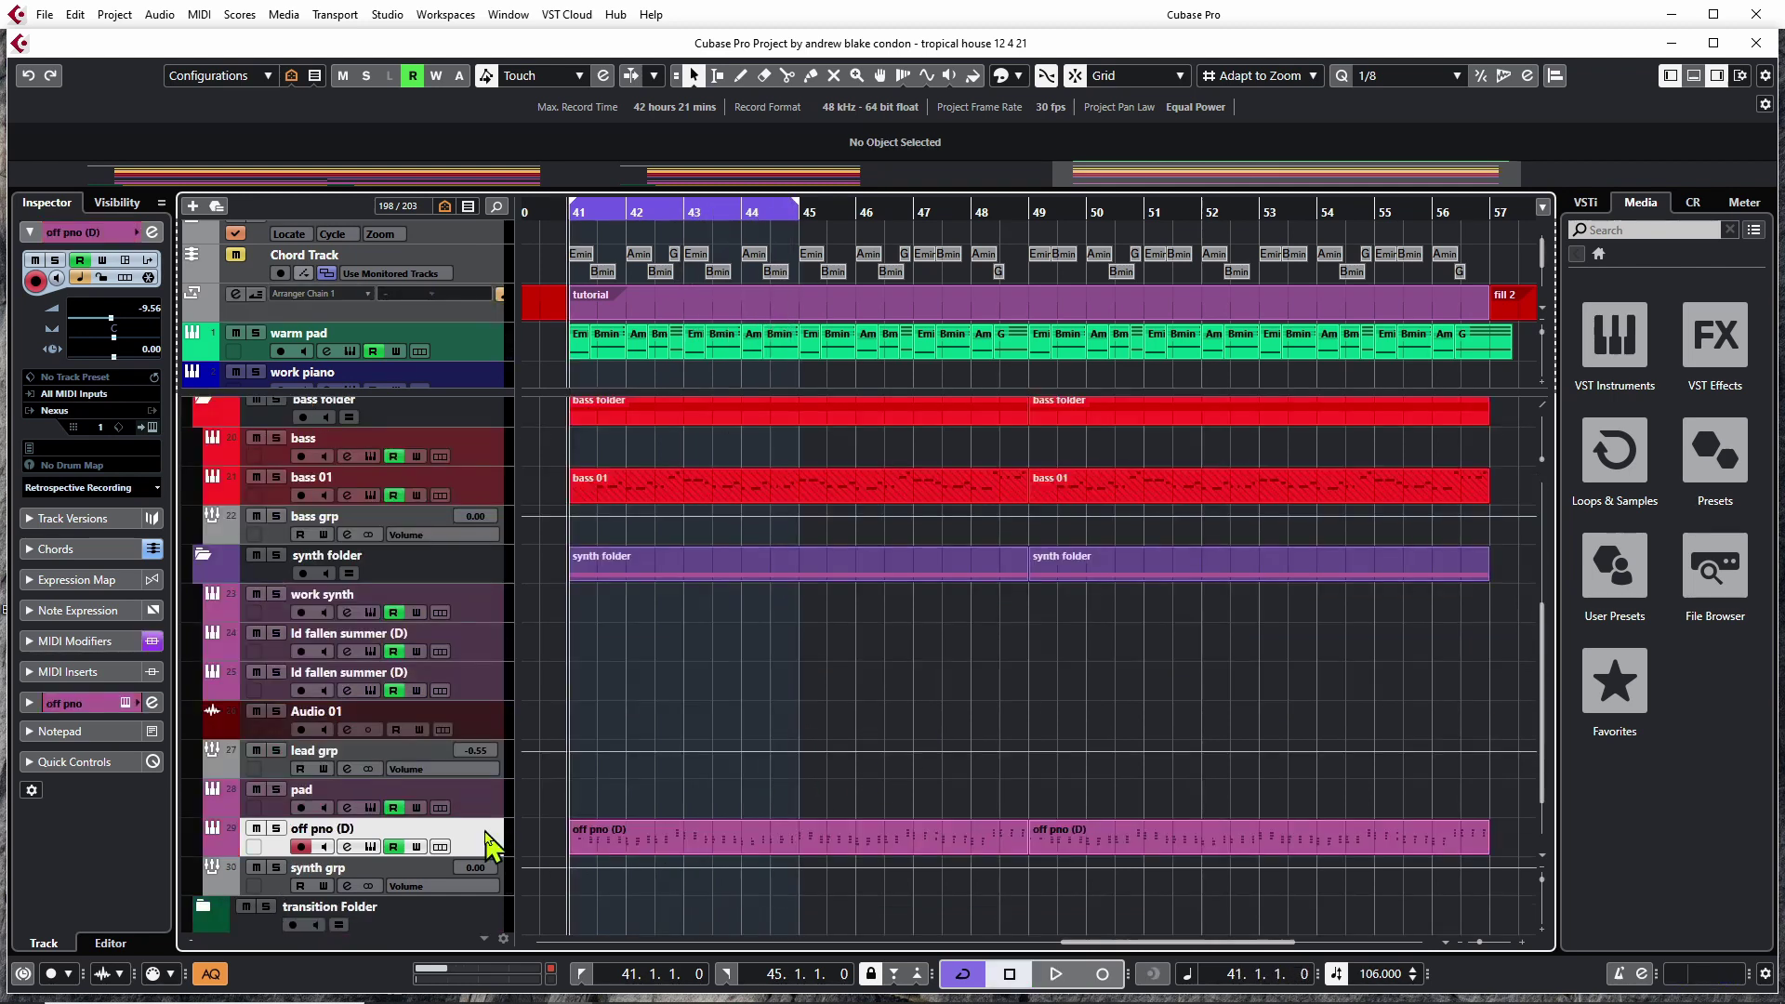
{"action": "left_click", "coordinate": [480, 806]}
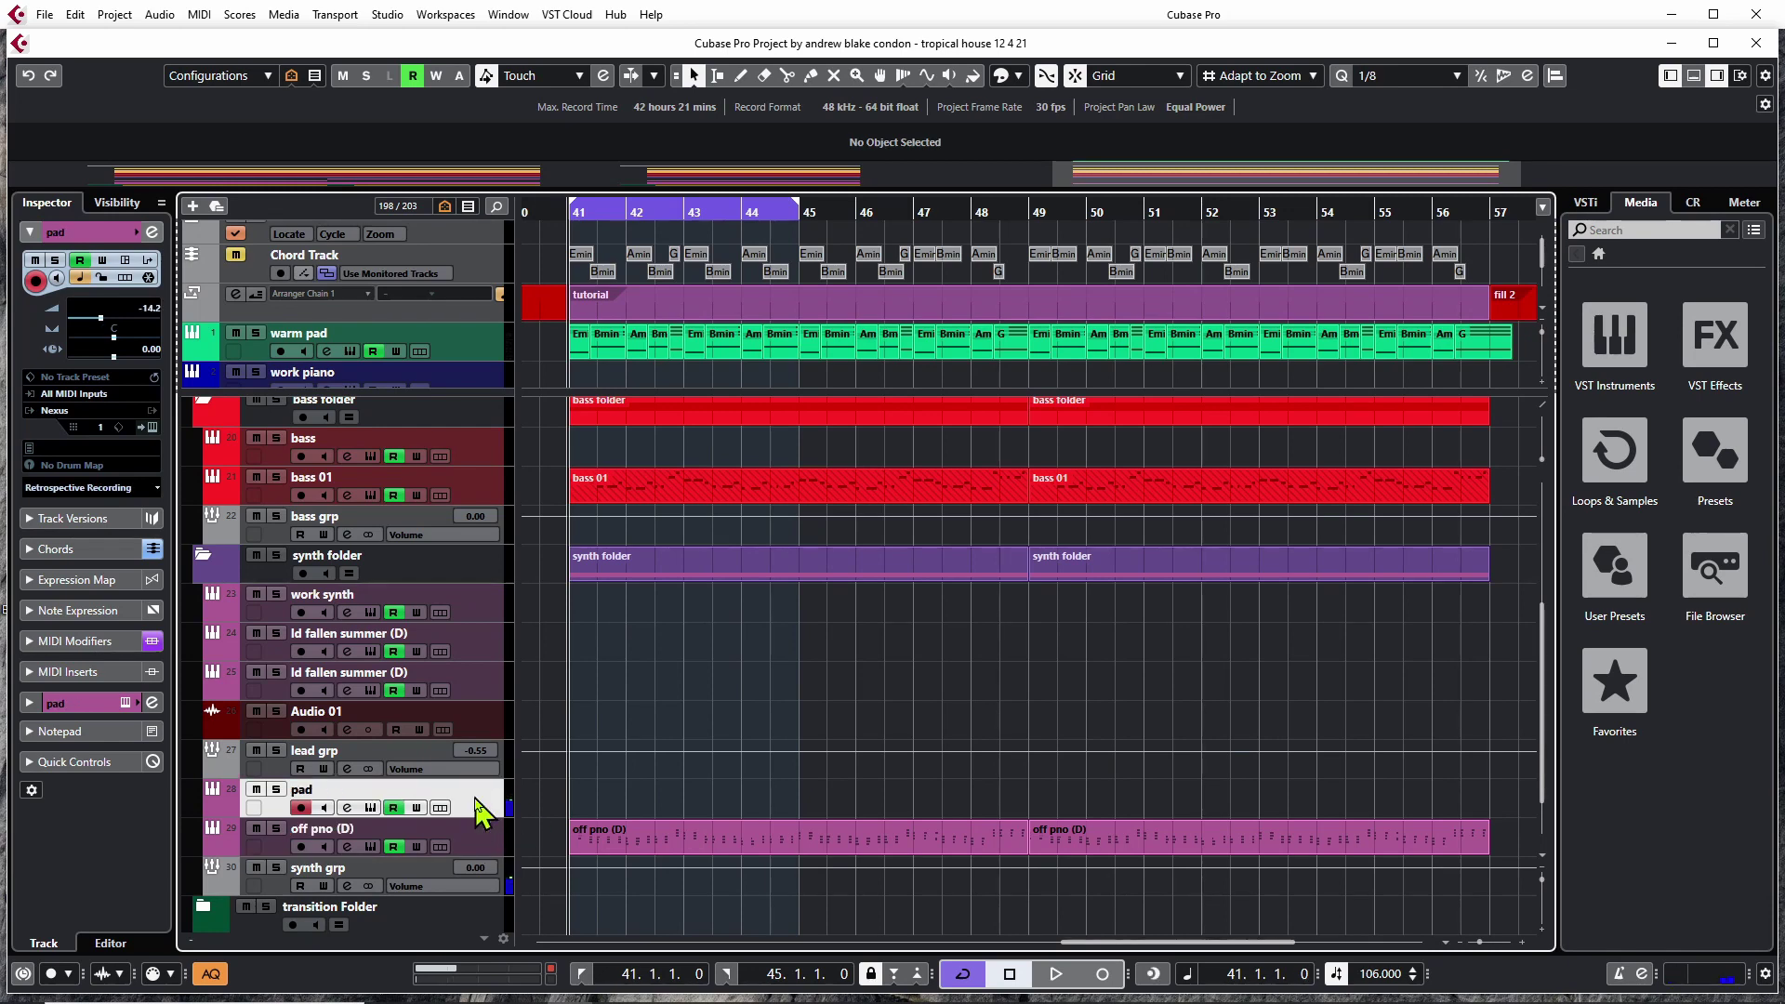
{"action": "key", "text": "KP_Multiply"}
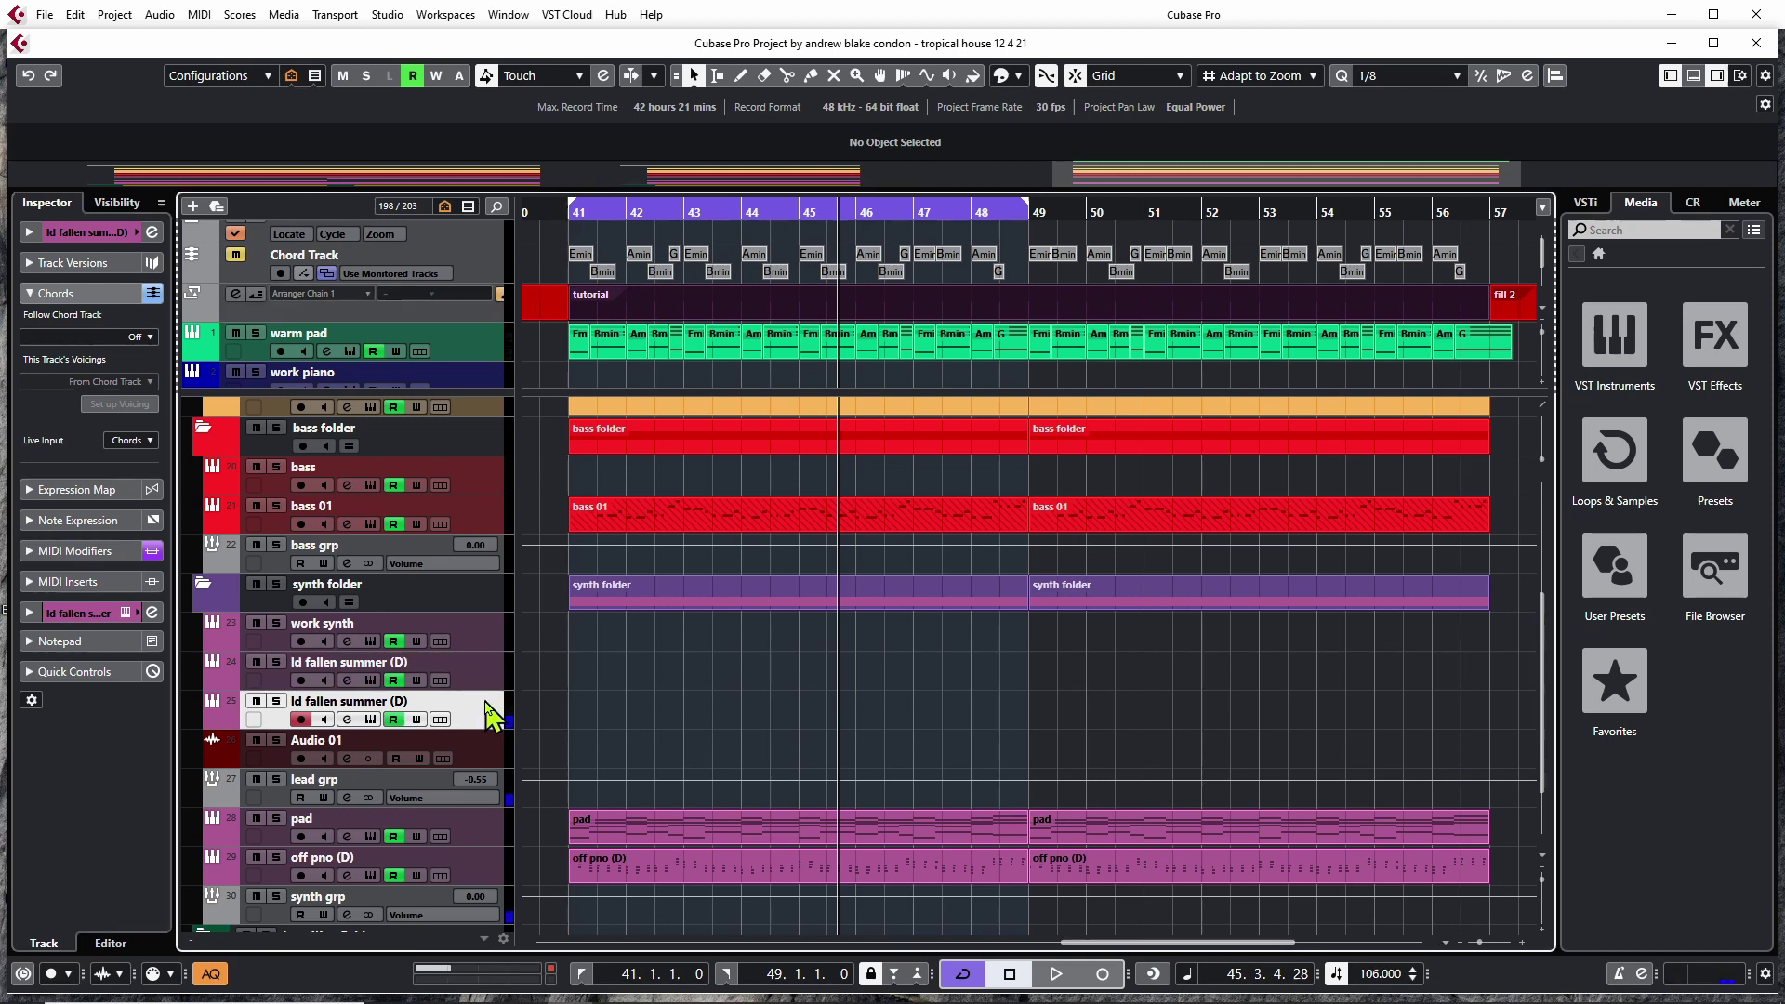
Record the lead melody on ld fallen summer (D) across bars 41–49, then stop the transport.
{"action": "key", "text": "space"}
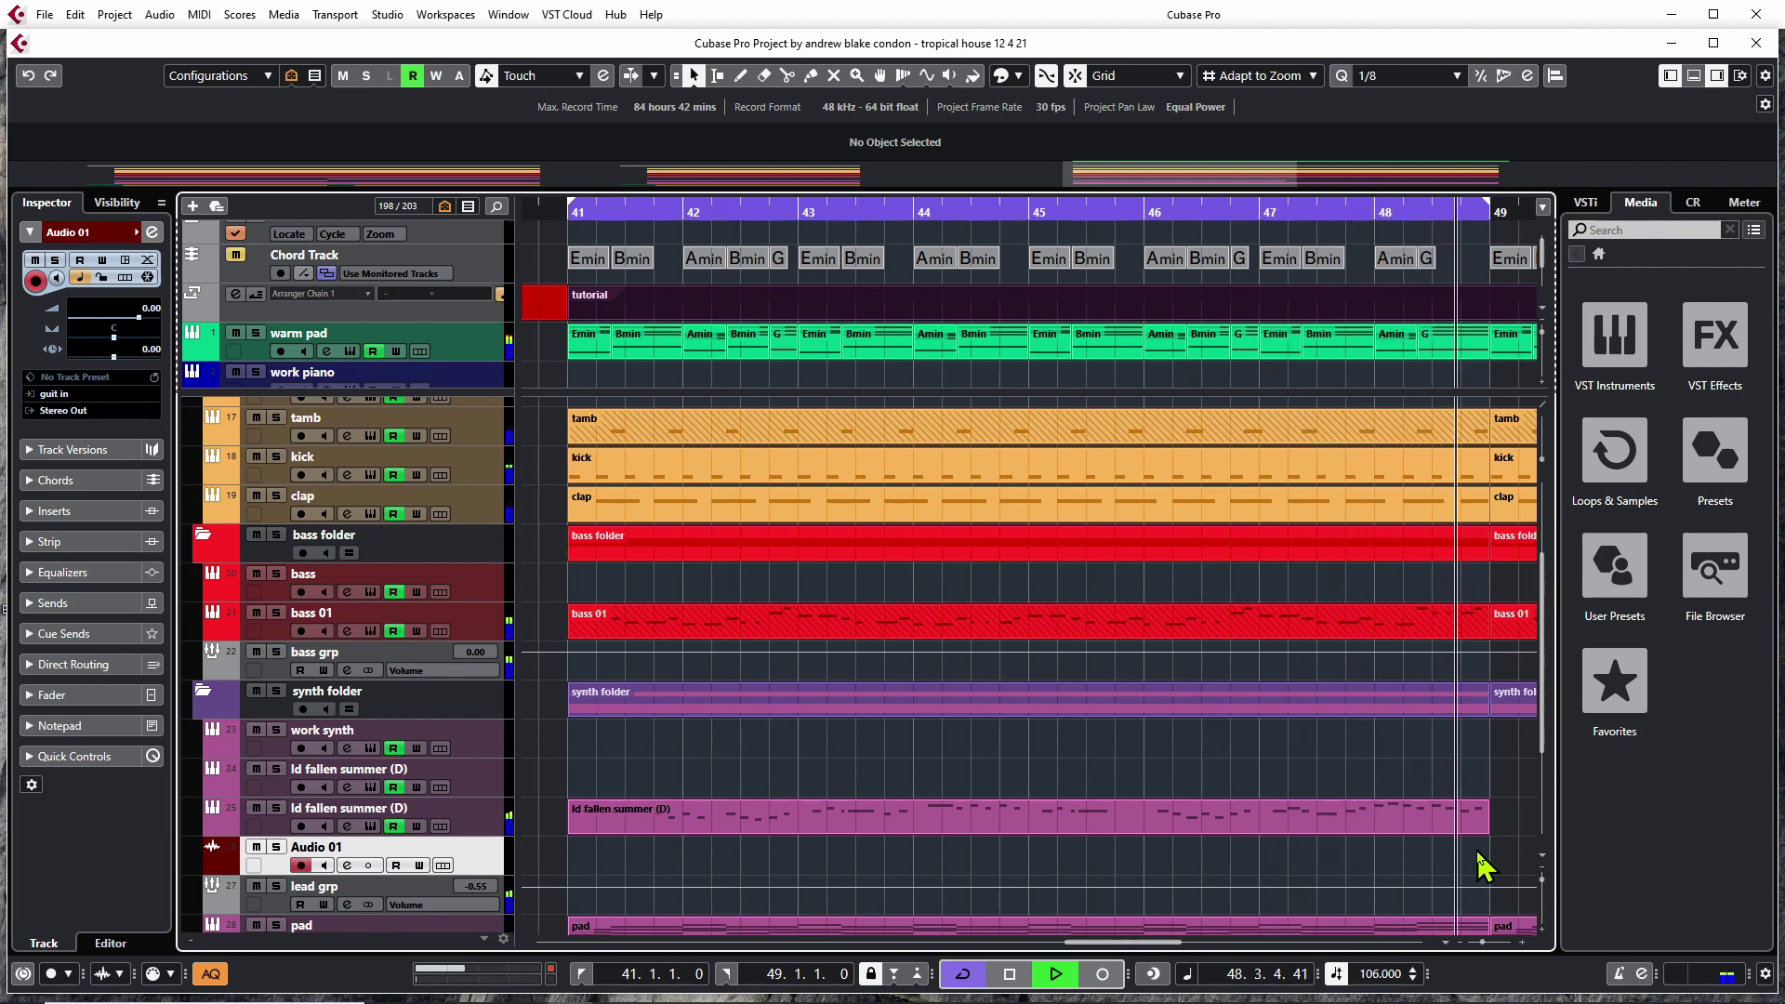
{"action": "key", "text": "space"}
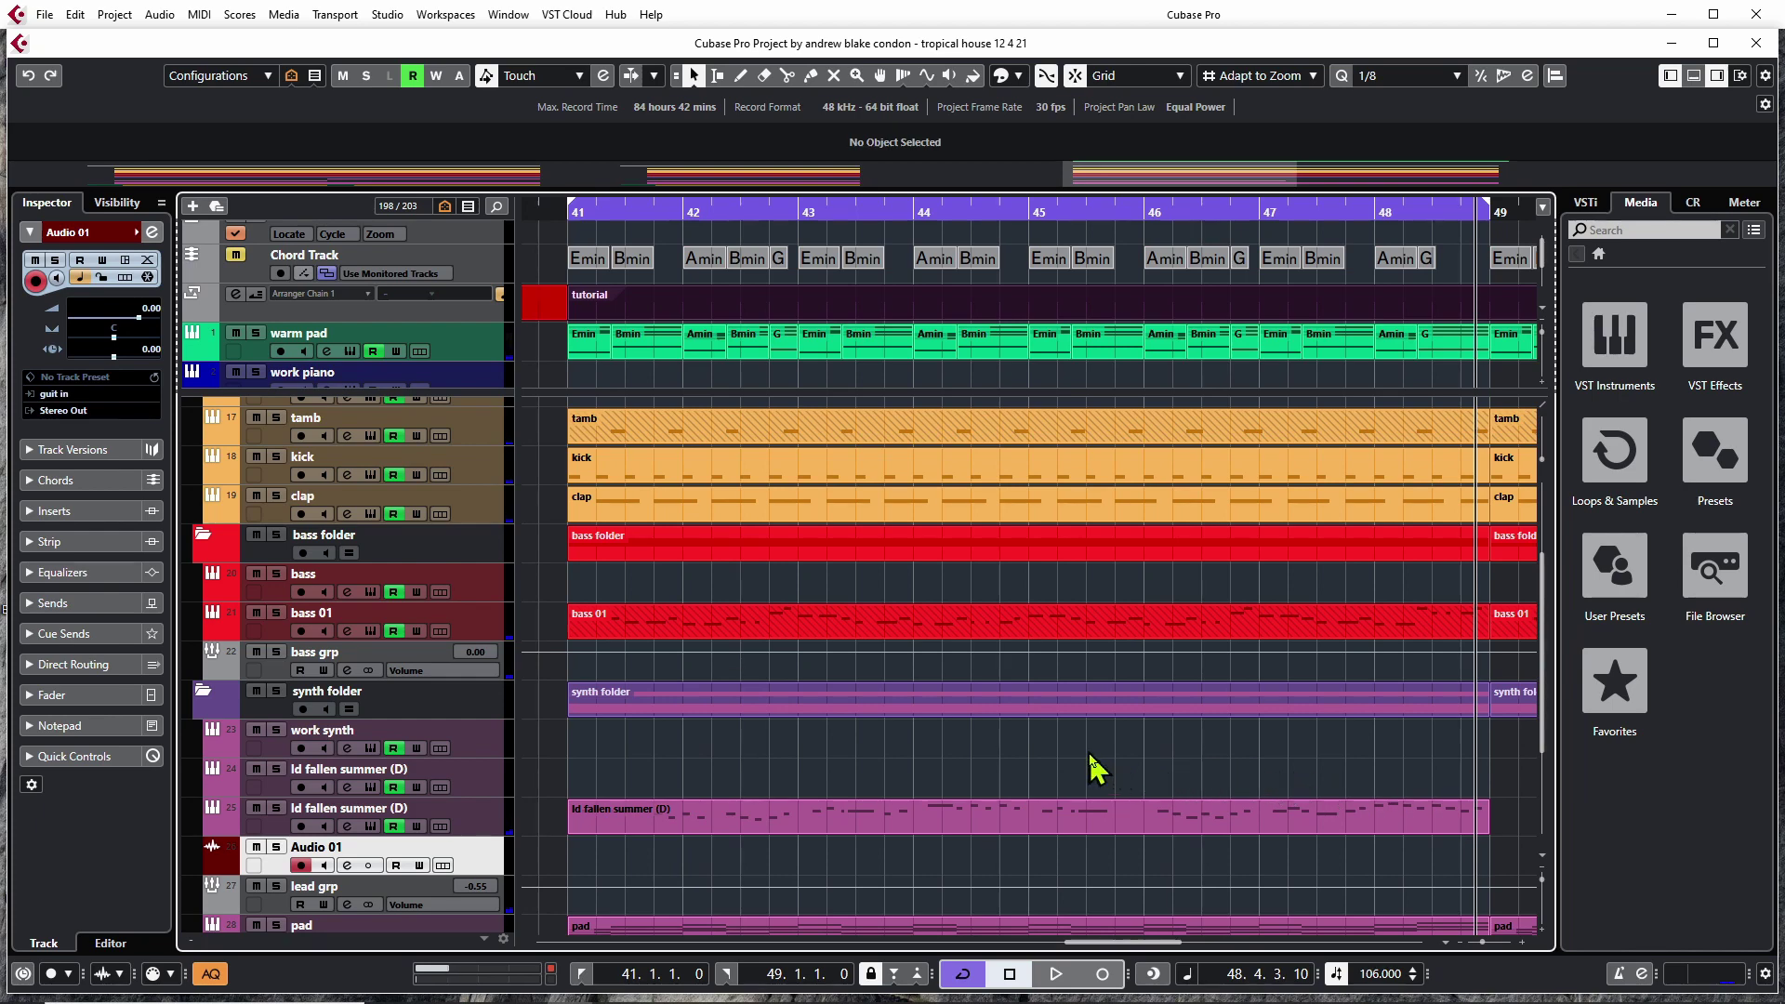
{"action": "scroll", "coordinate": [1092, 771], "scroll_direction": "down", "scroll_amount": 4}
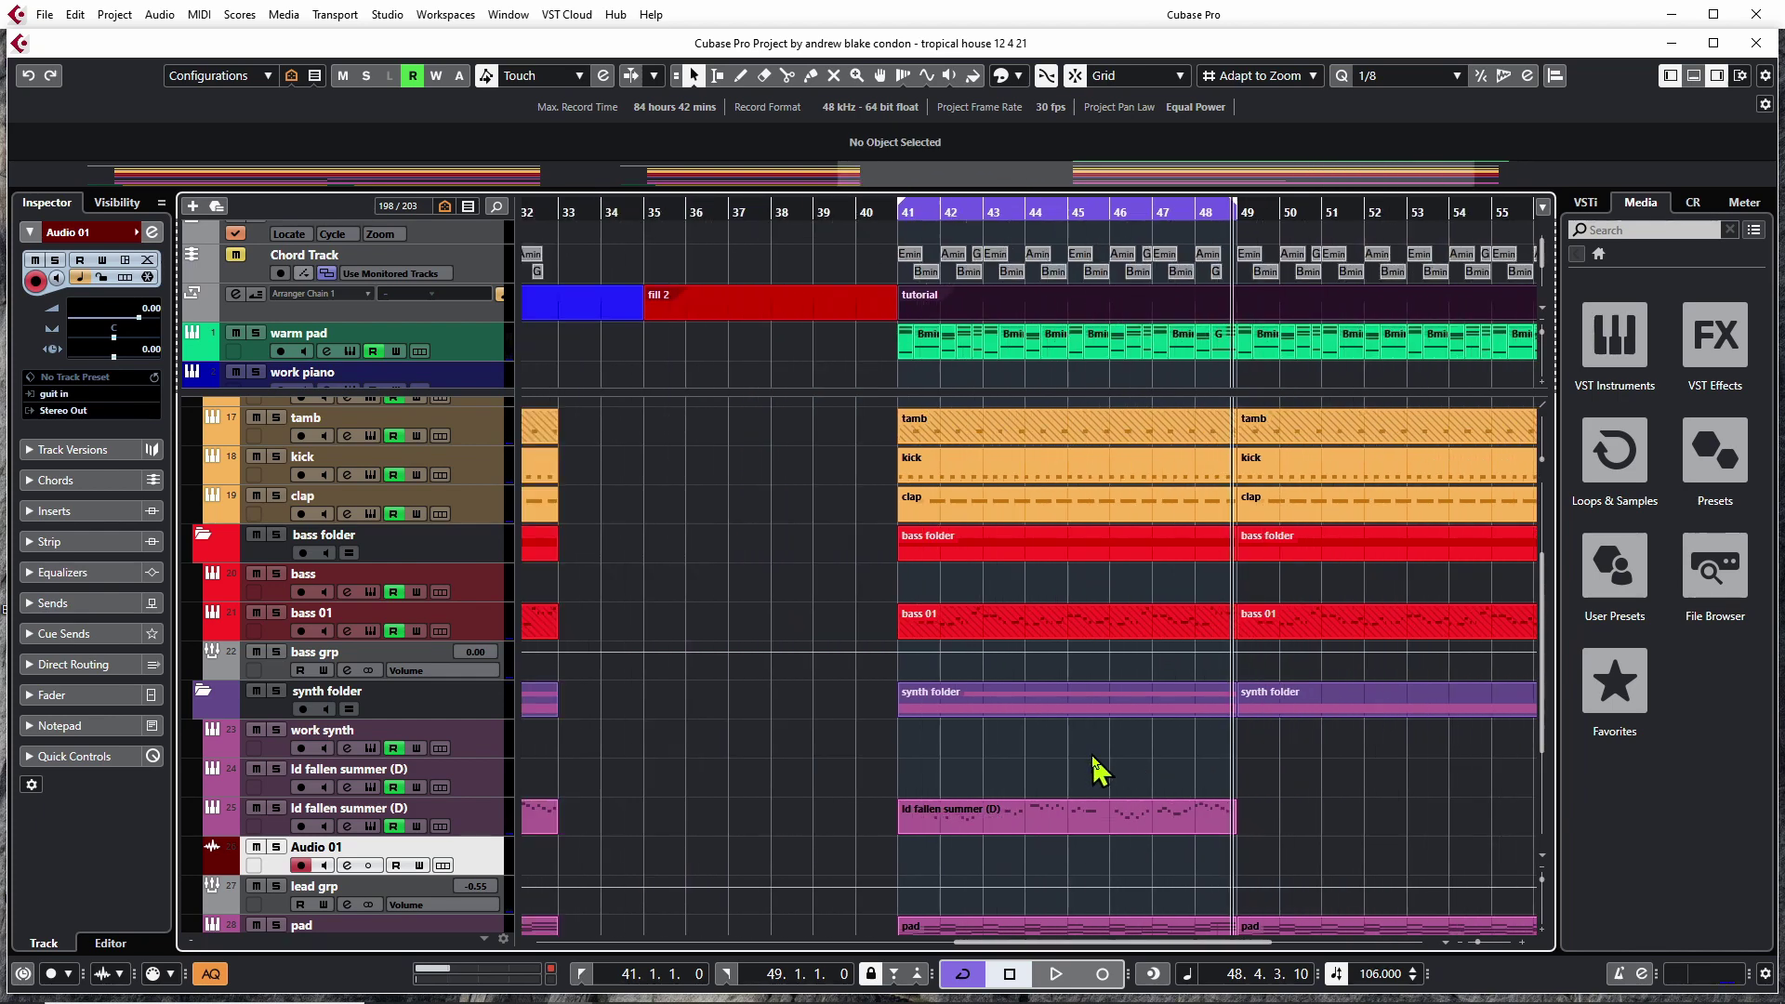
Copy the lead part to bar 49 on the second lead track and set the locators to it.
{"action": "scroll", "coordinate": [1097, 770], "scroll_direction": "up", "scroll_amount": 2}
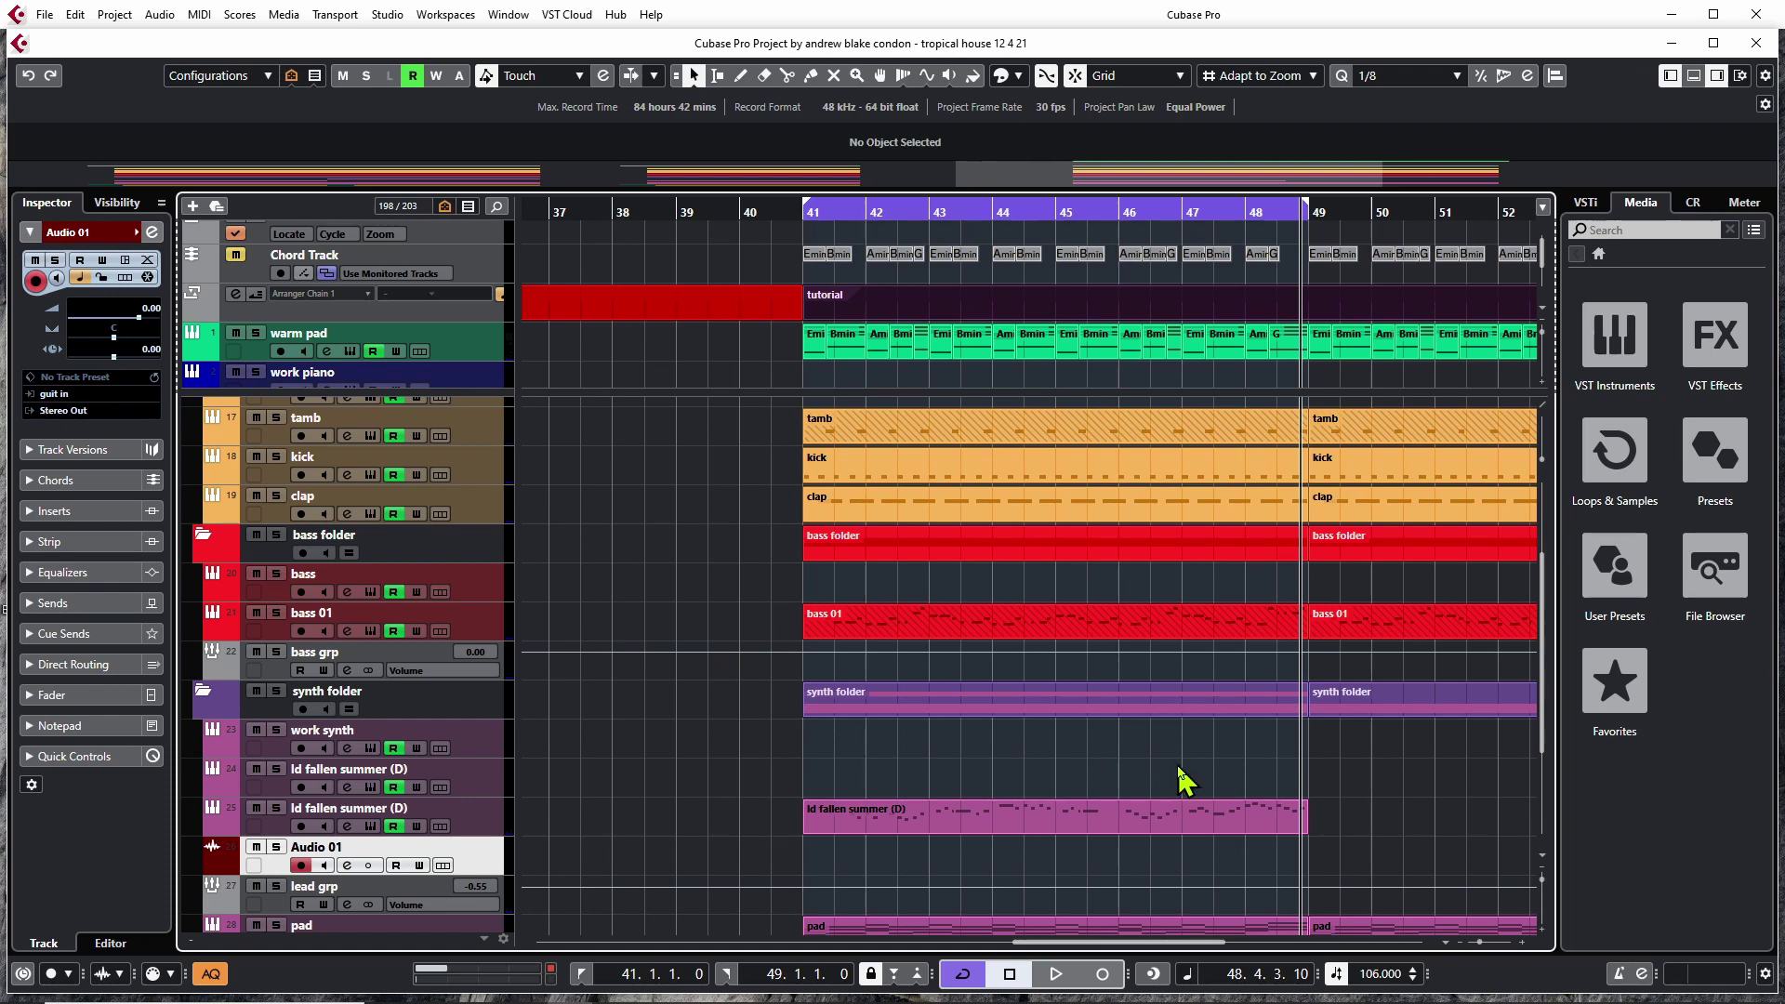
{"action": "left_click_drag", "start_coordinate": [1184, 777], "coordinate": [896, 737]}
{"action": "left_click", "coordinate": [837, 771]}
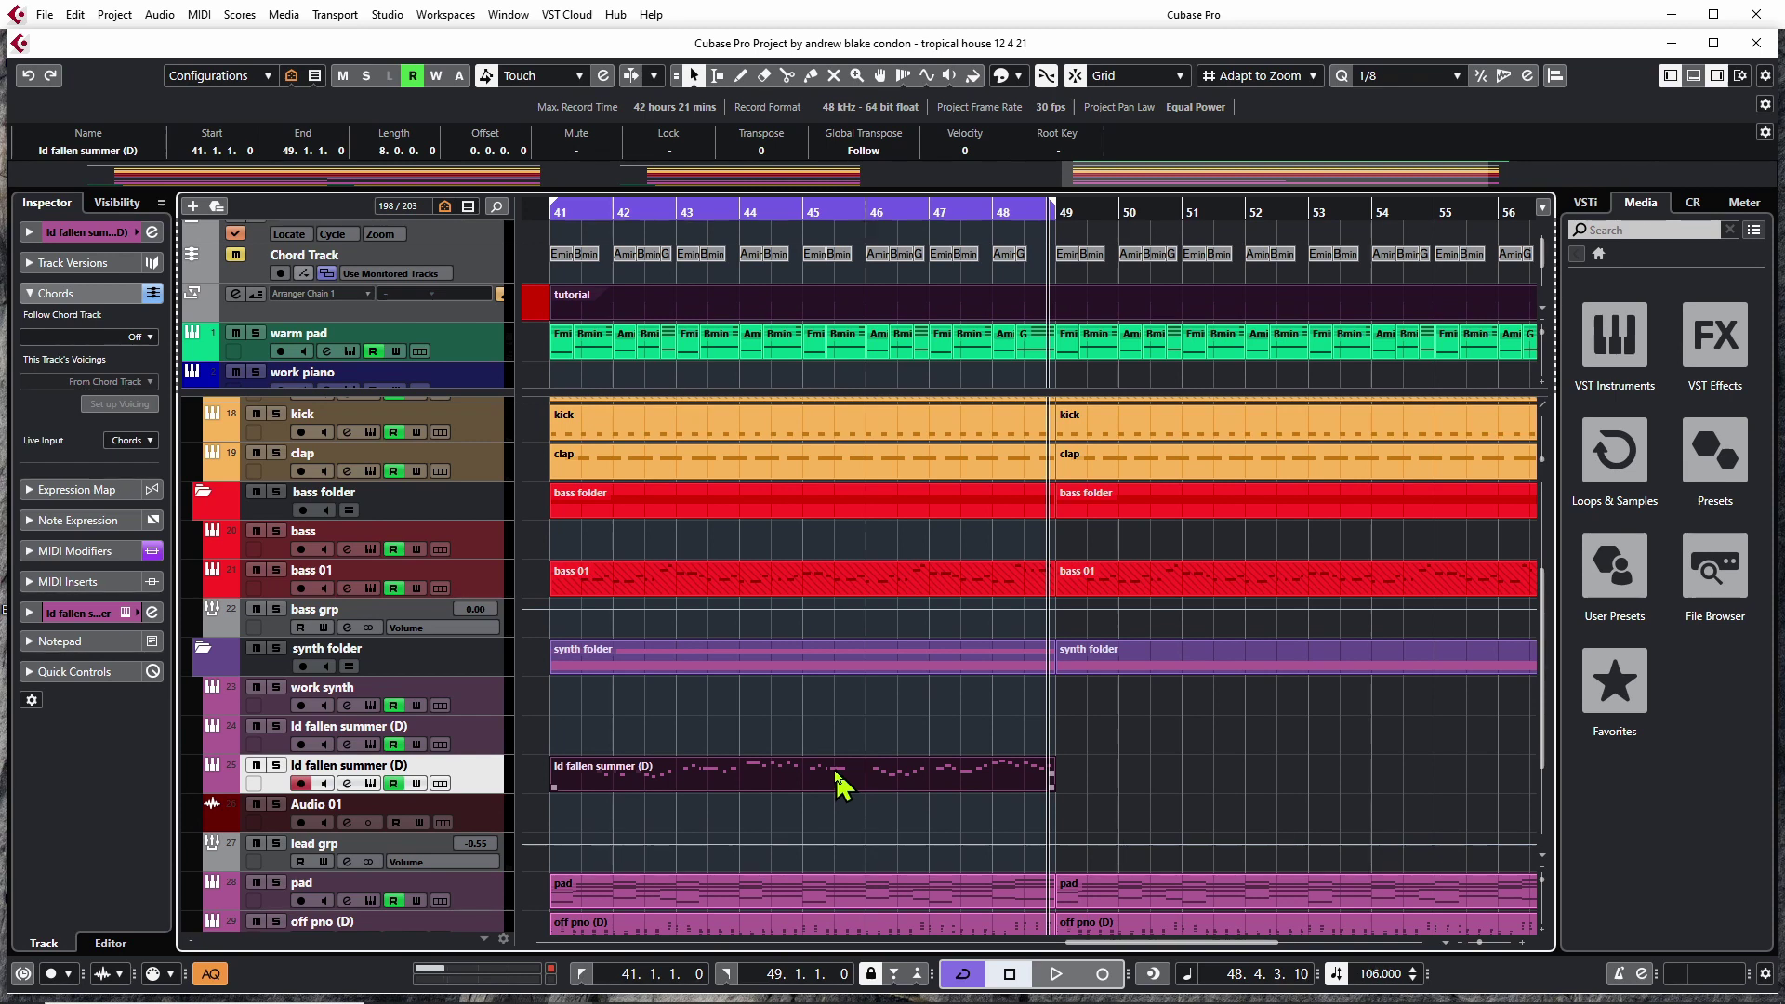
{"action": "left_click_drag", "start_coordinate": [824, 773], "coordinate": [1335, 759]}
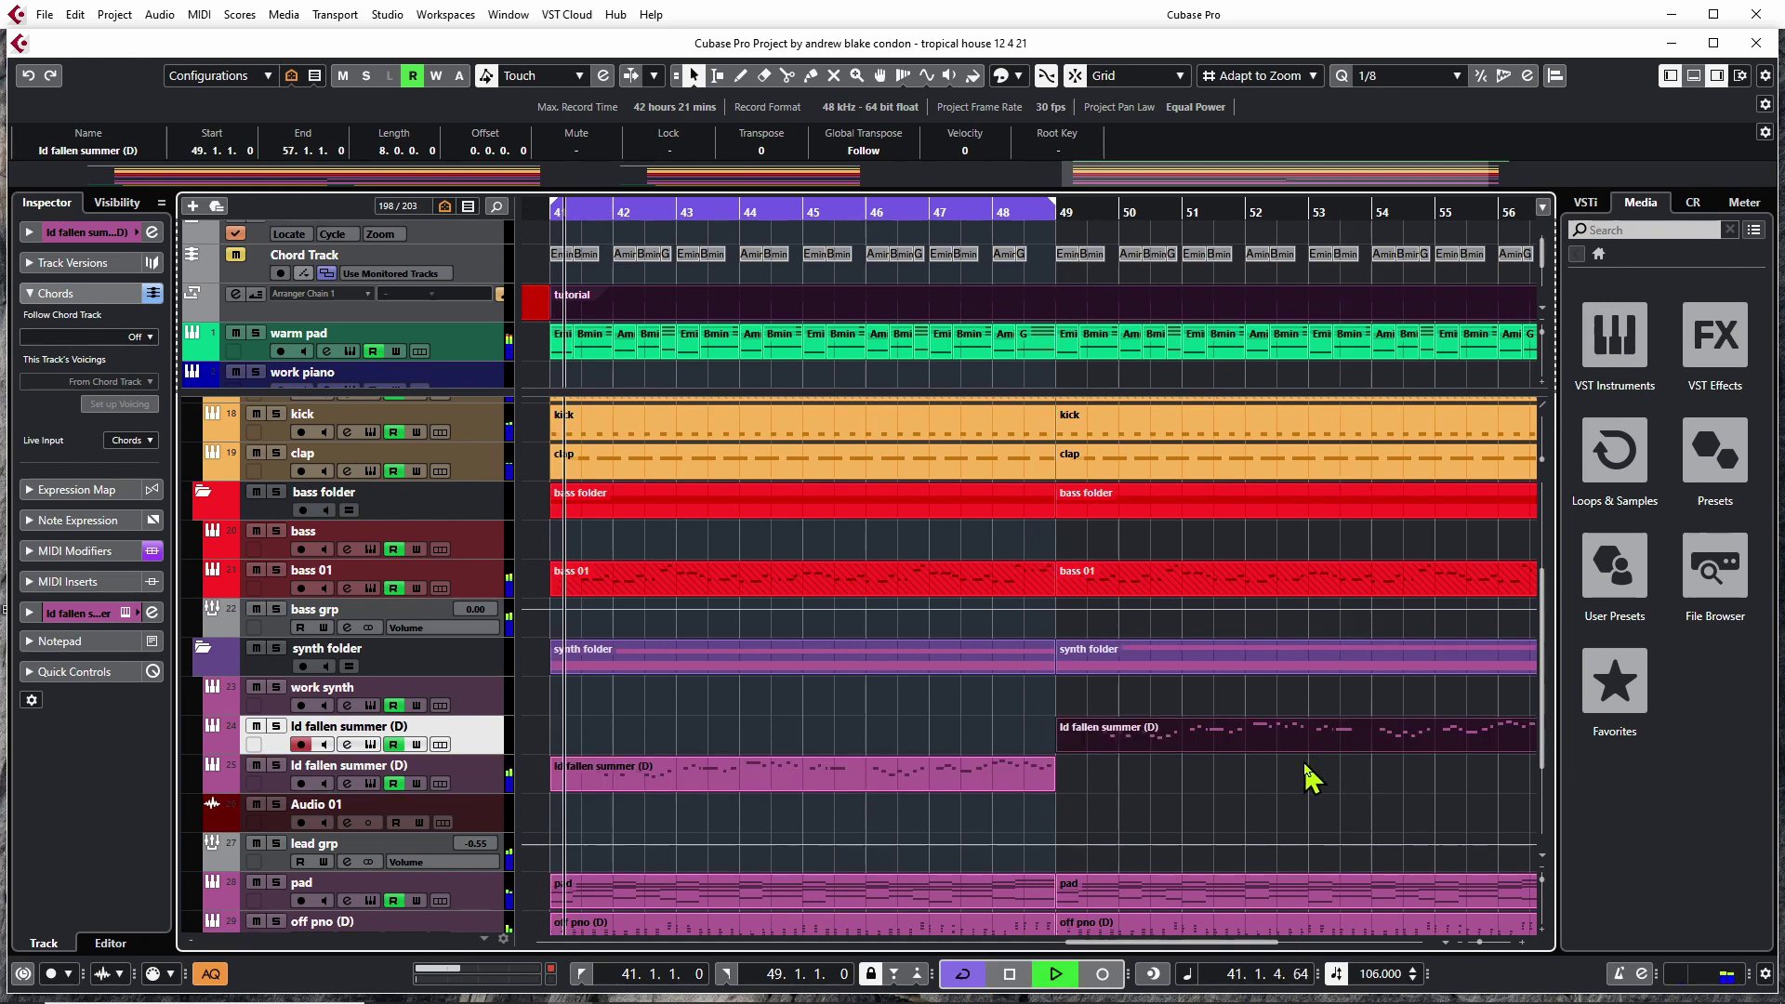
{"action": "key", "text": "p"}
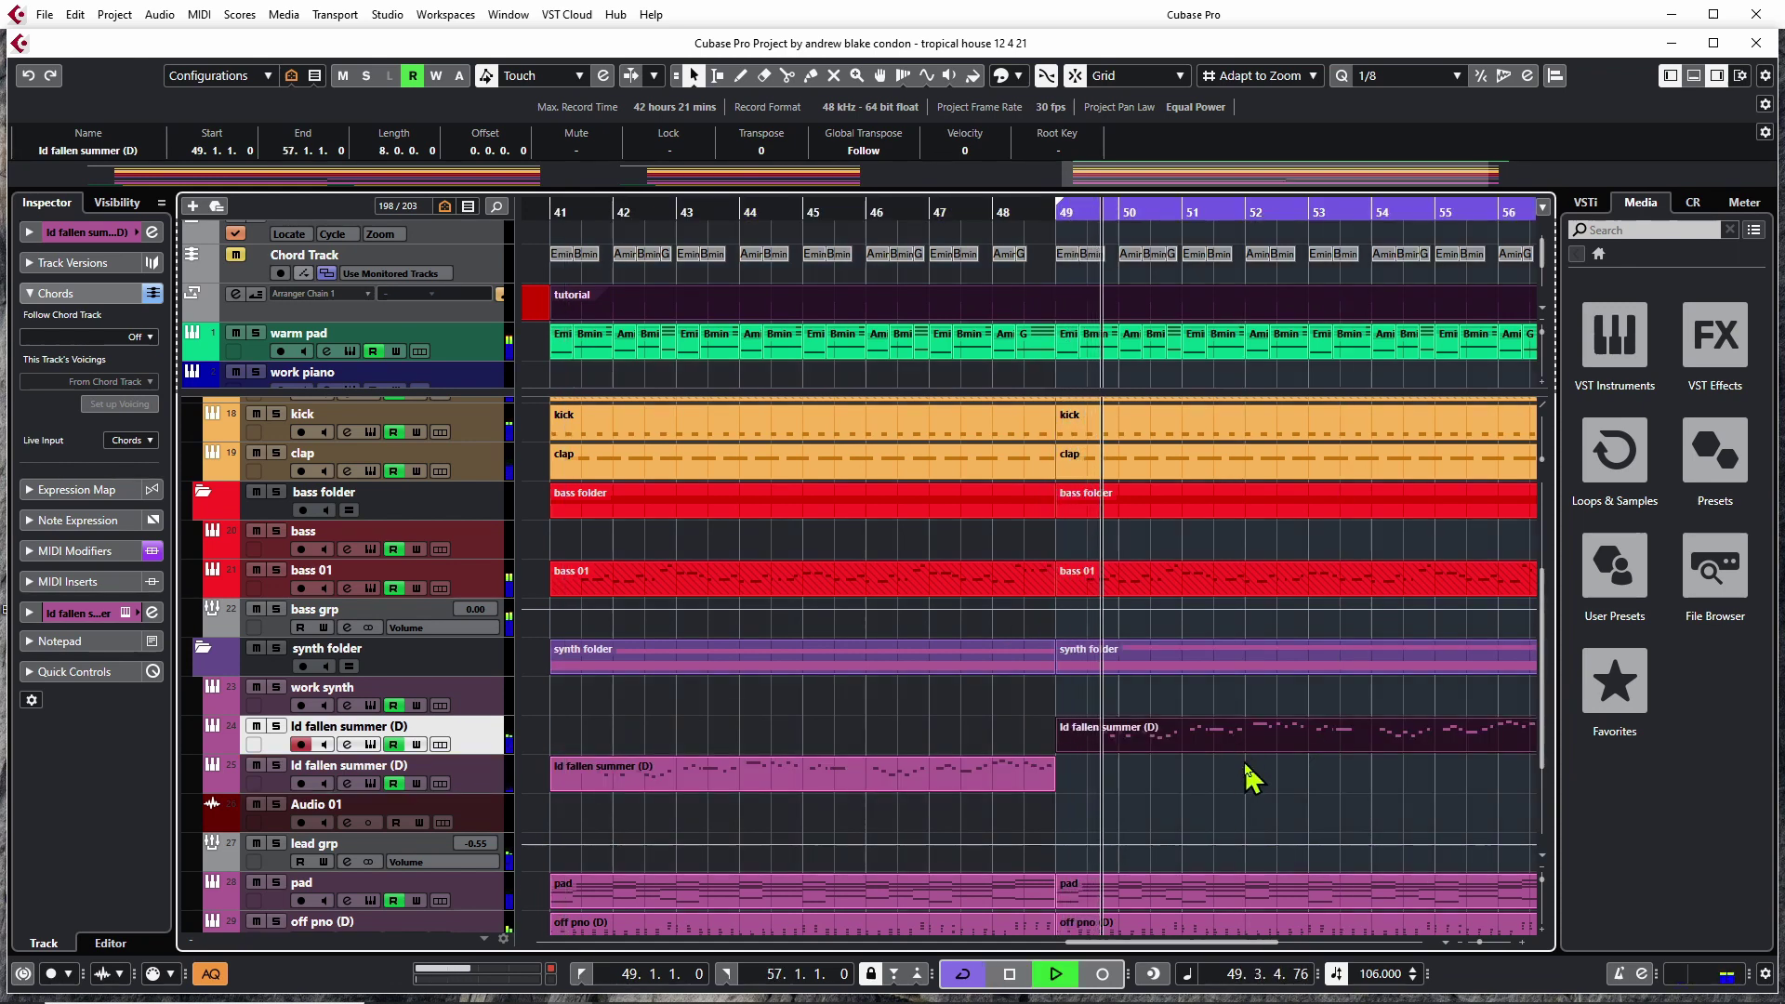
{"action": "scroll", "coordinate": [1230, 769], "scroll_direction": "down", "scroll_amount": 1}
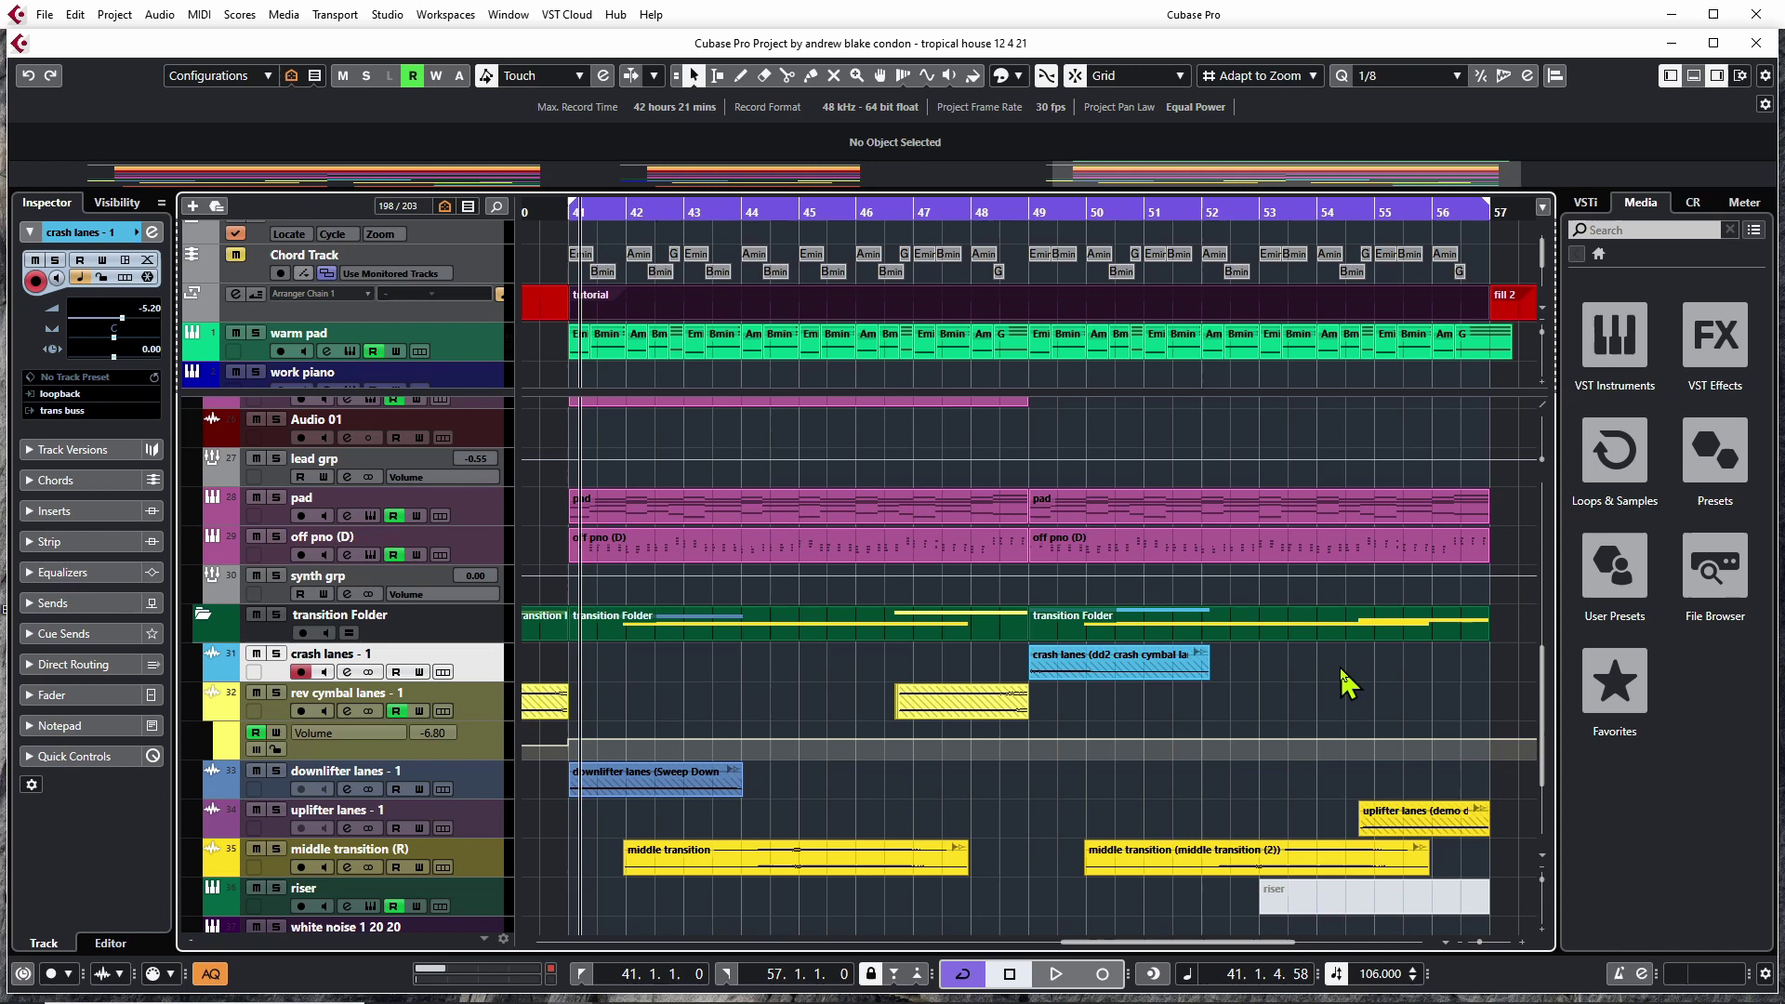
Return to the loop start and play back bars 41–49 again.
{"action": "key", "text": "space"}
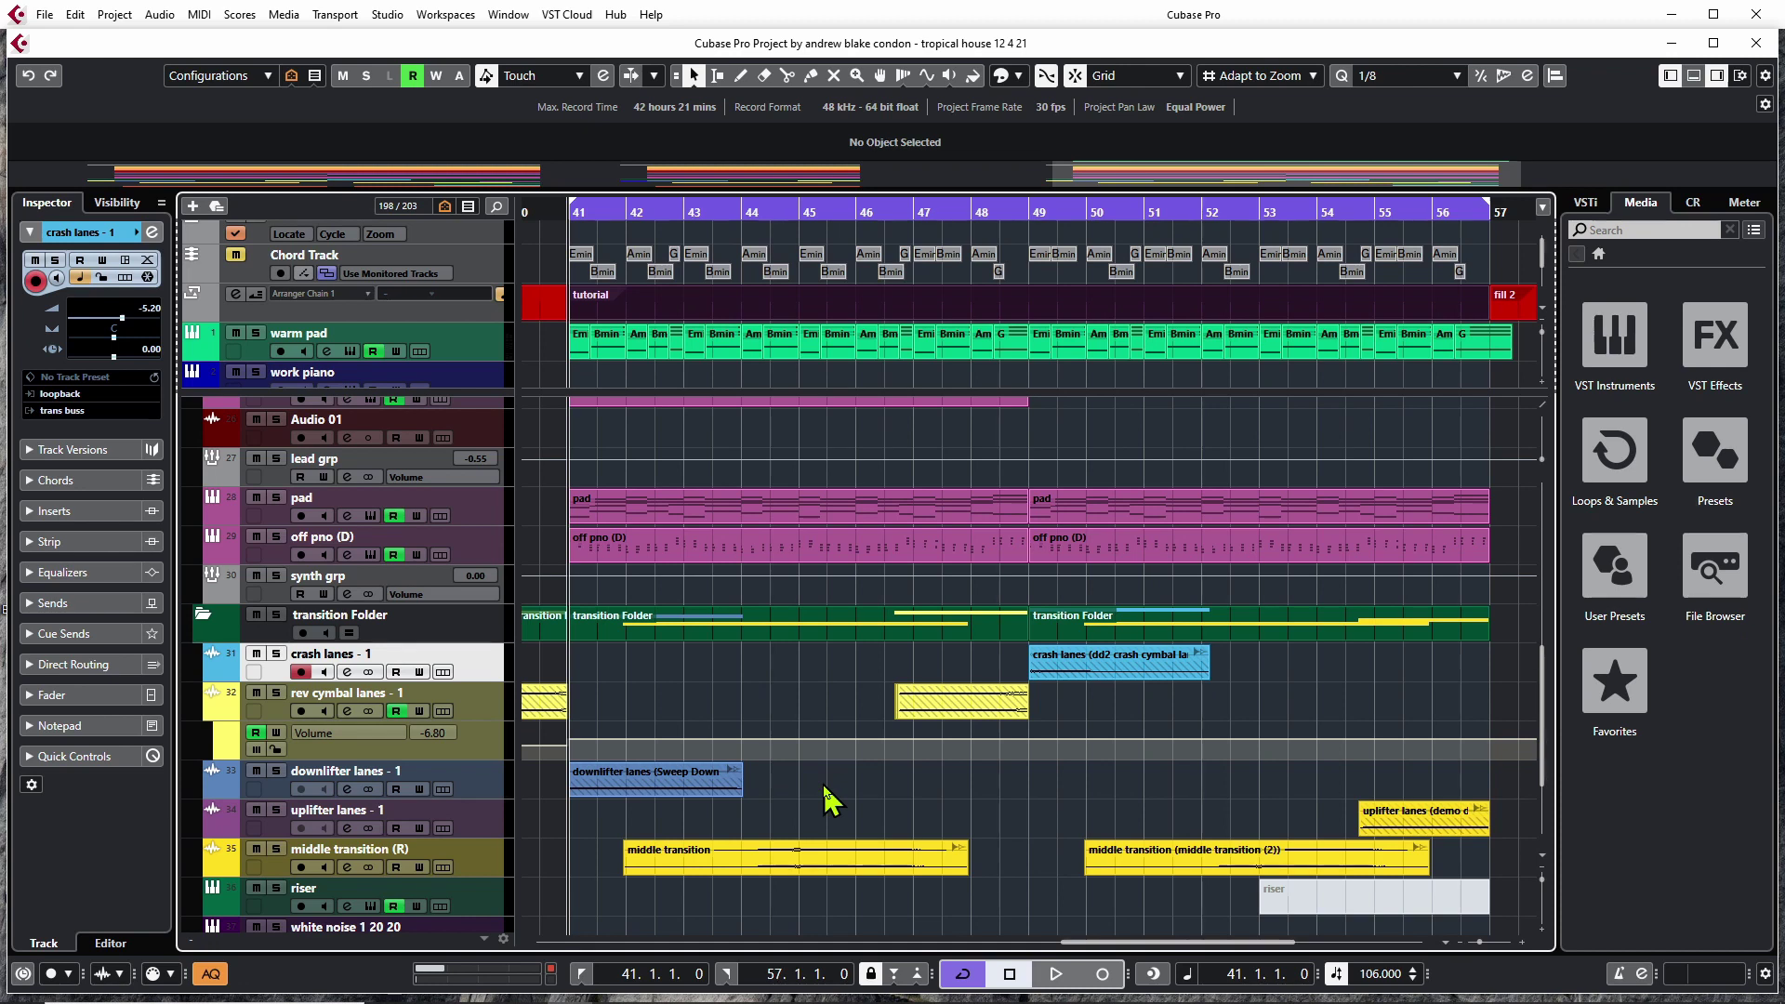
{"action": "key", "text": "space"}
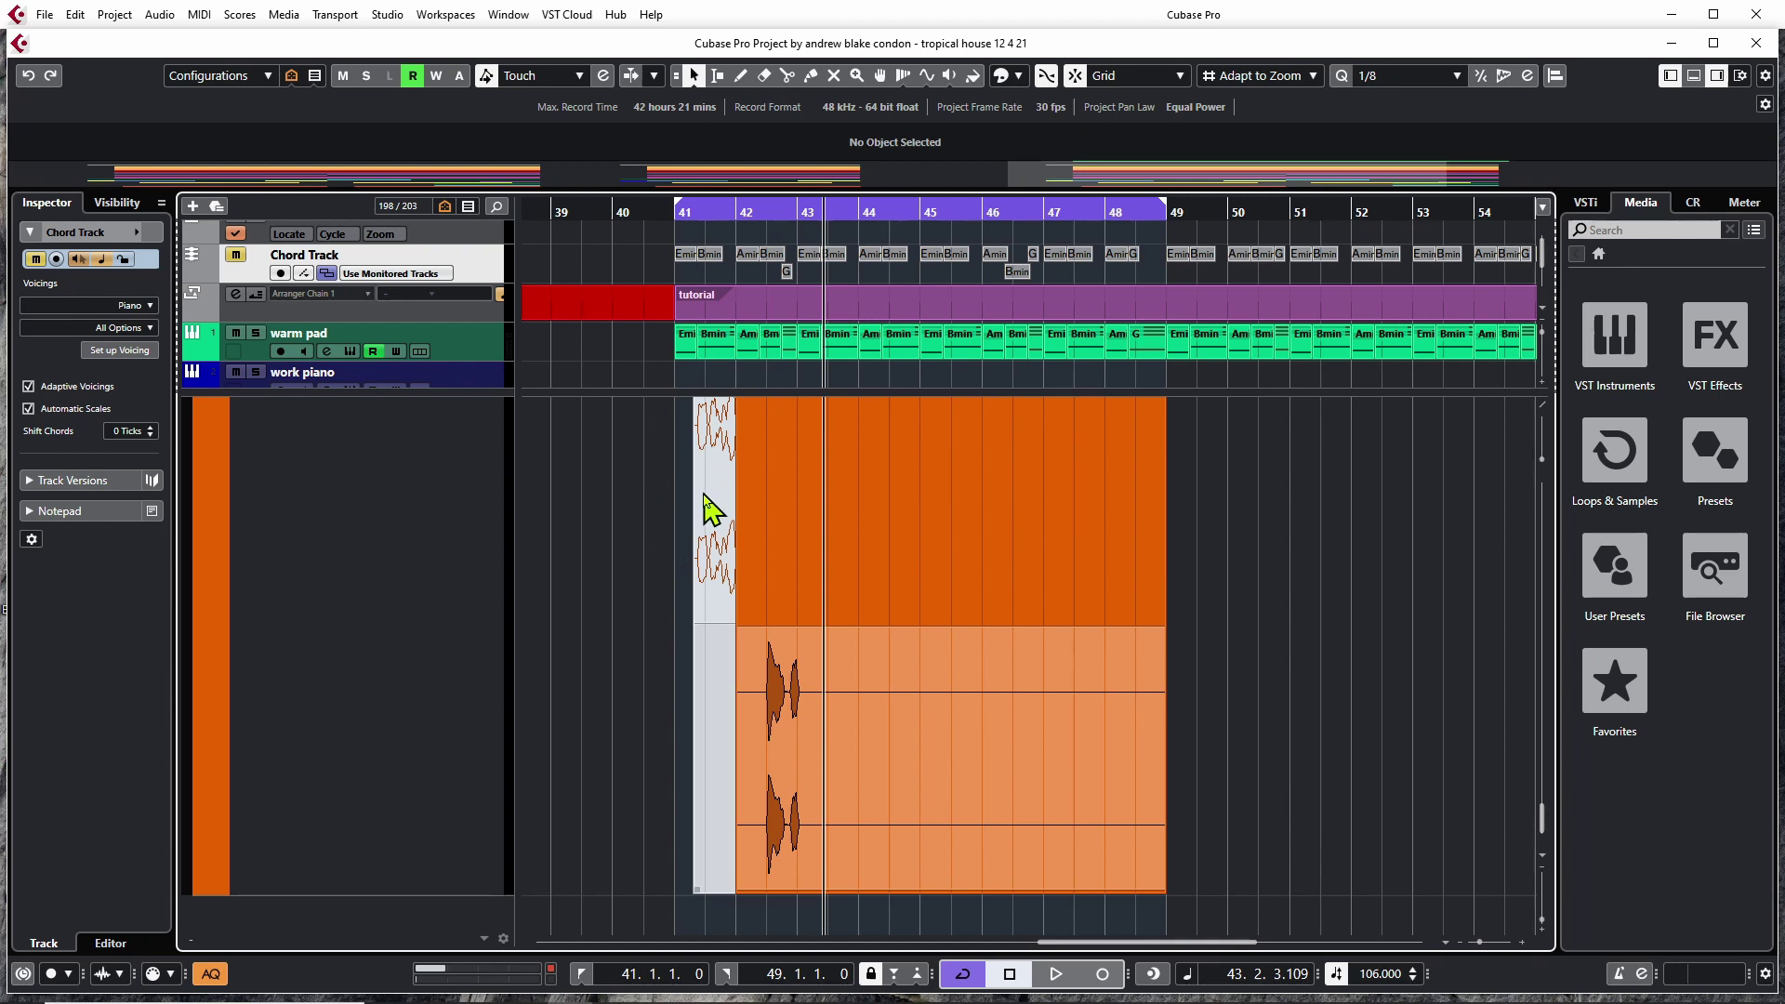
Replay the loop from its start, stop it, and open the MixConsole.
{"action": "key", "text": "KP_1"}
{"action": "key", "text": "space"}
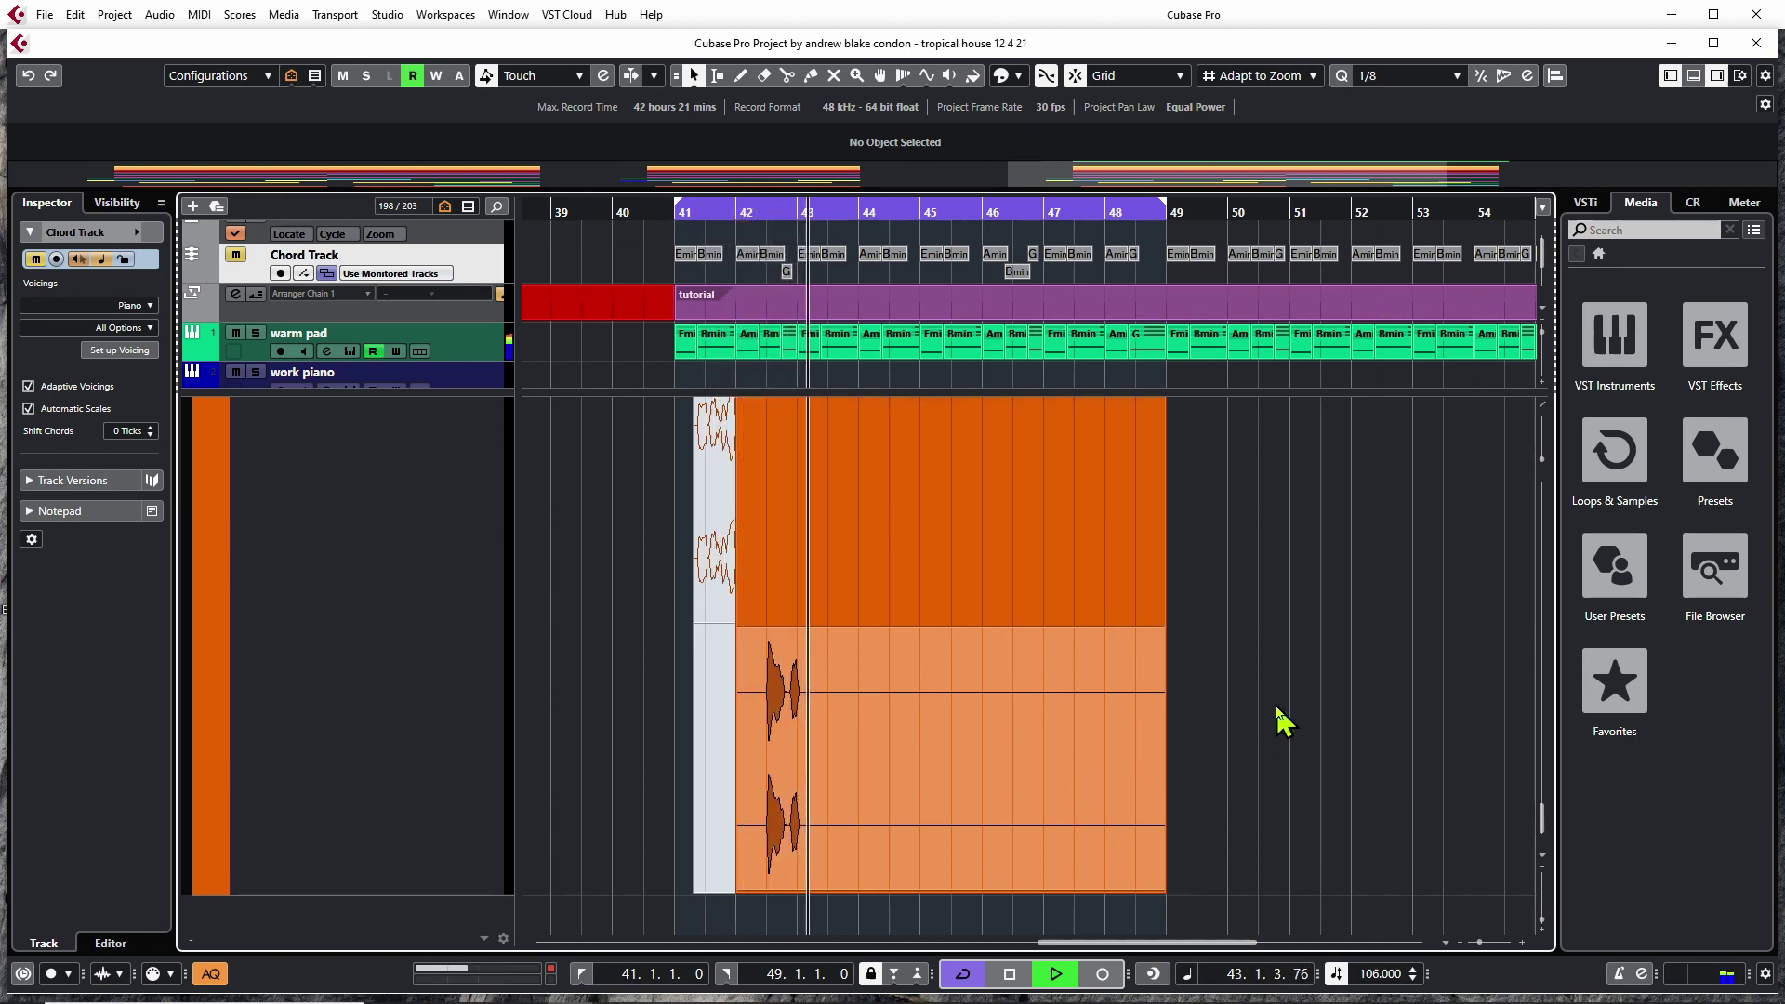
{"action": "key", "text": "space"}
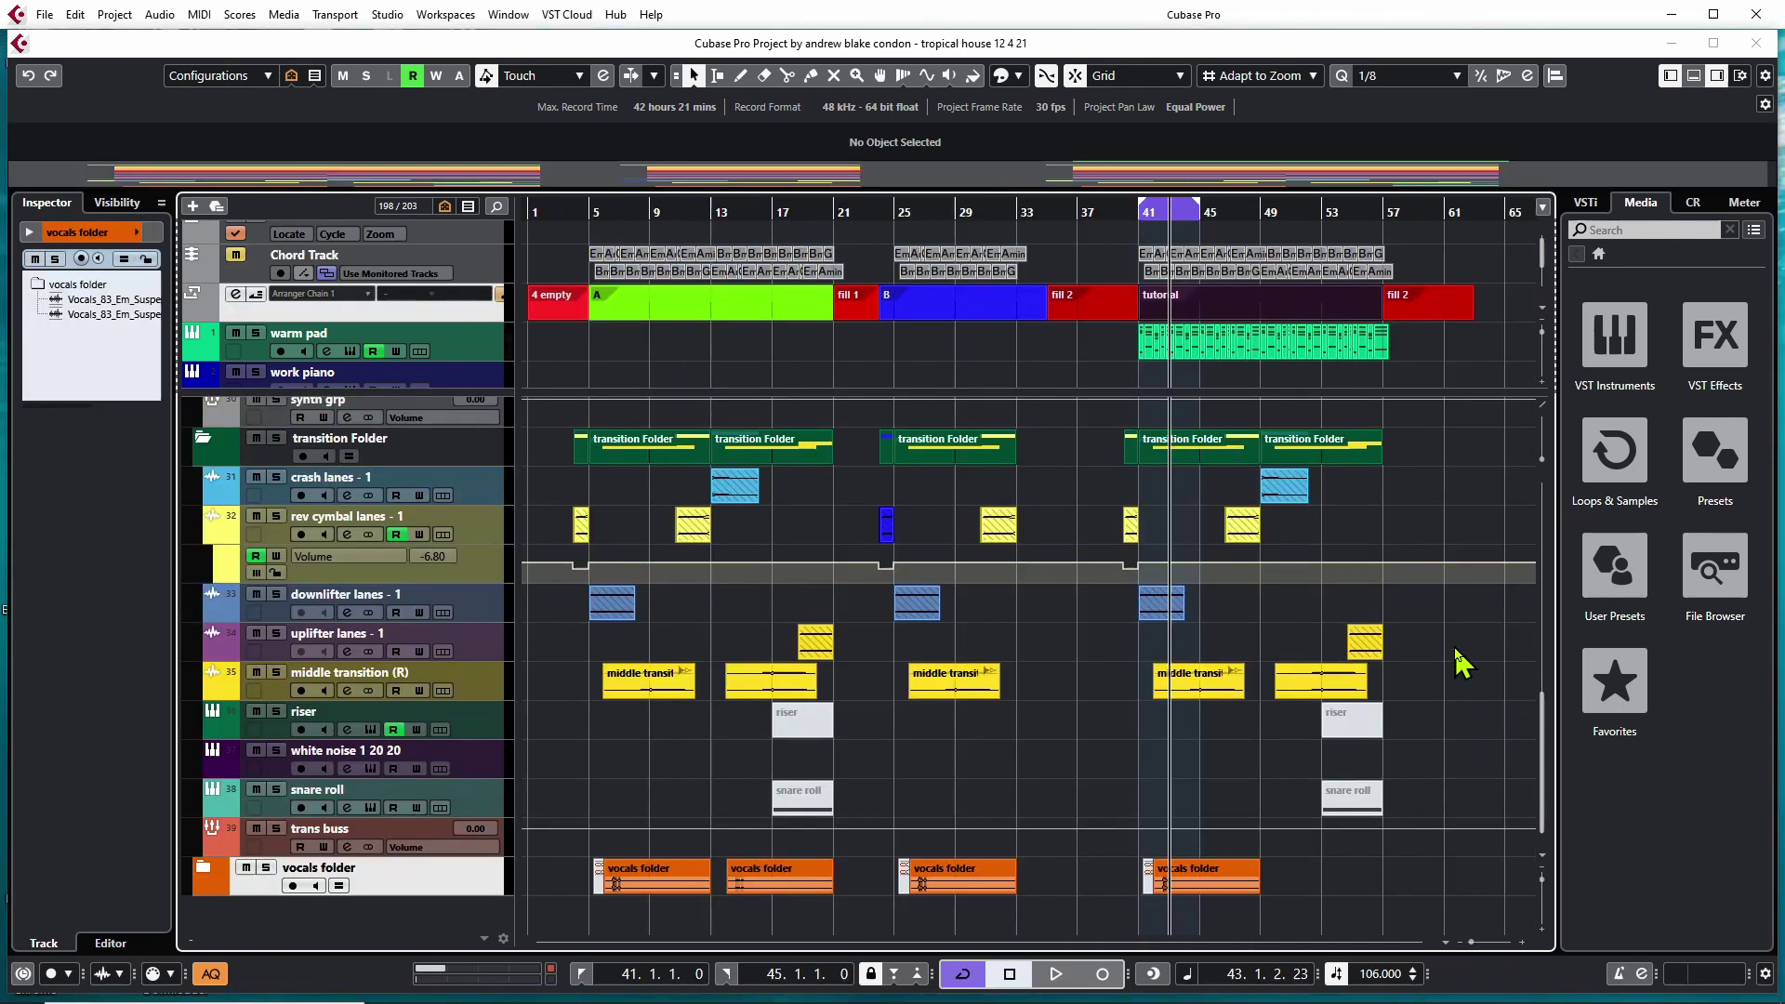
{"action": "key", "text": "F3"}
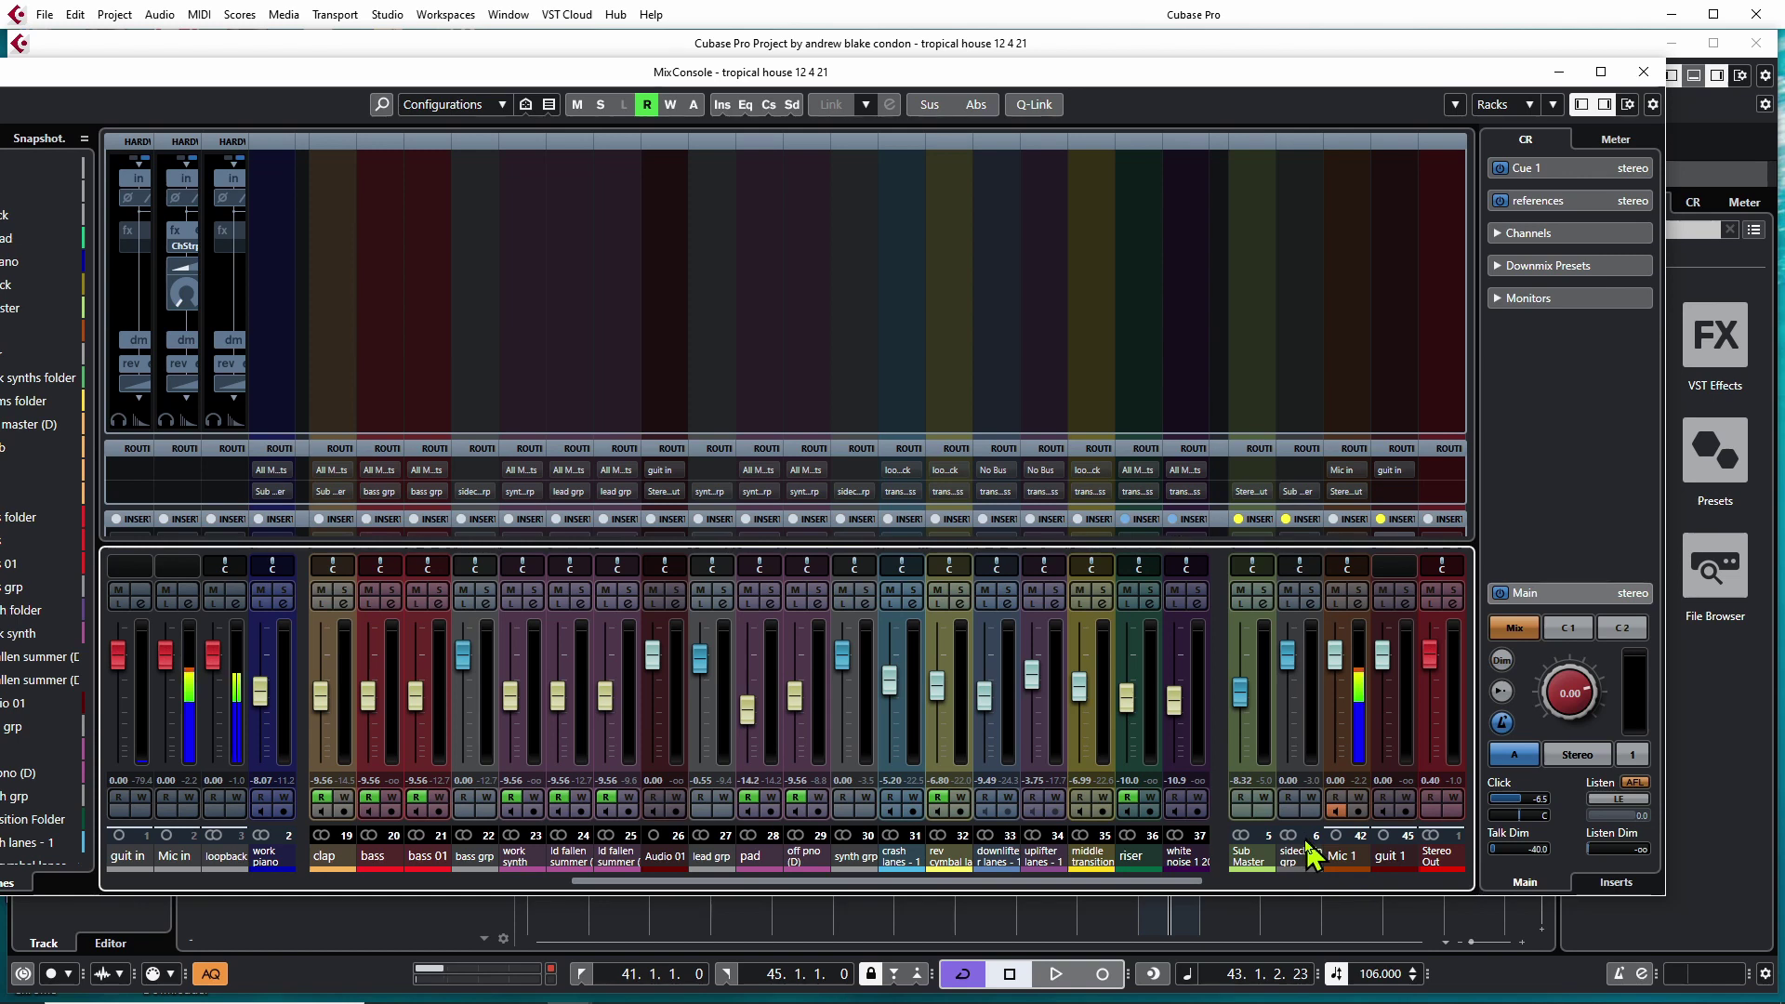
Open the ShaperBox 2 insert on the sidechain grp channel from the inserts rack.
{"action": "left_click", "coordinate": [1267, 744]}
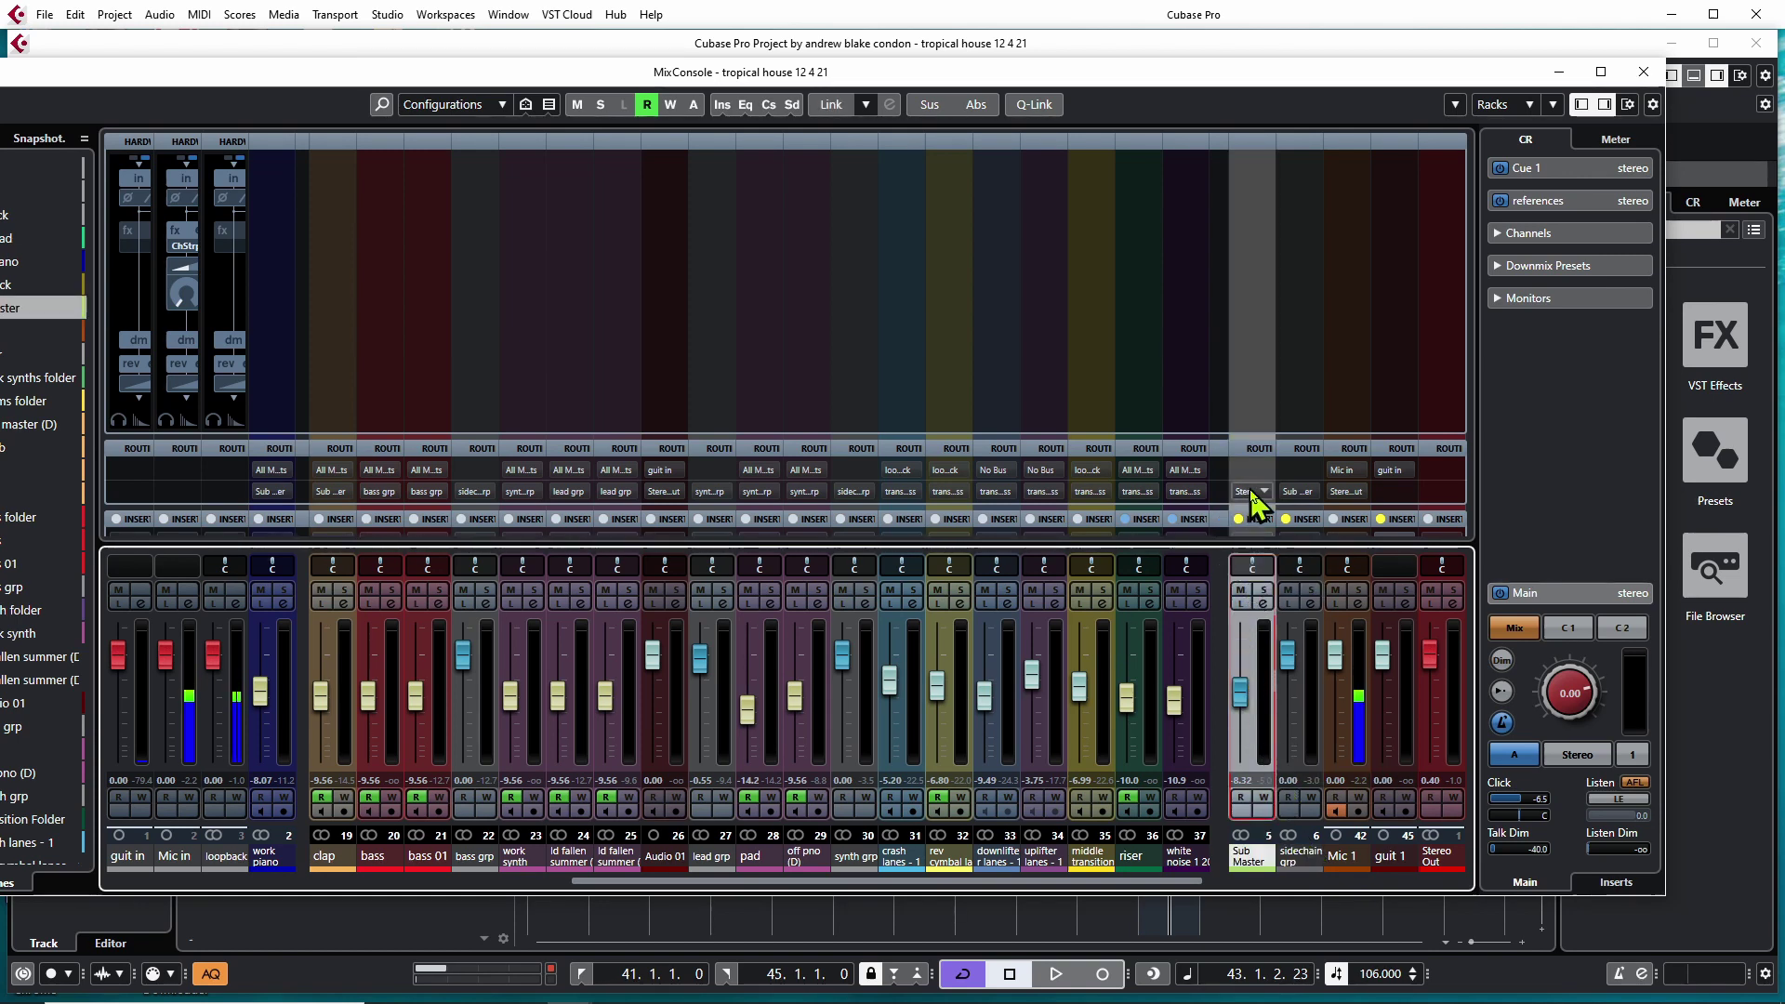
{"action": "scroll", "coordinate": [1213, 409], "scroll_direction": "down", "scroll_amount": 5}
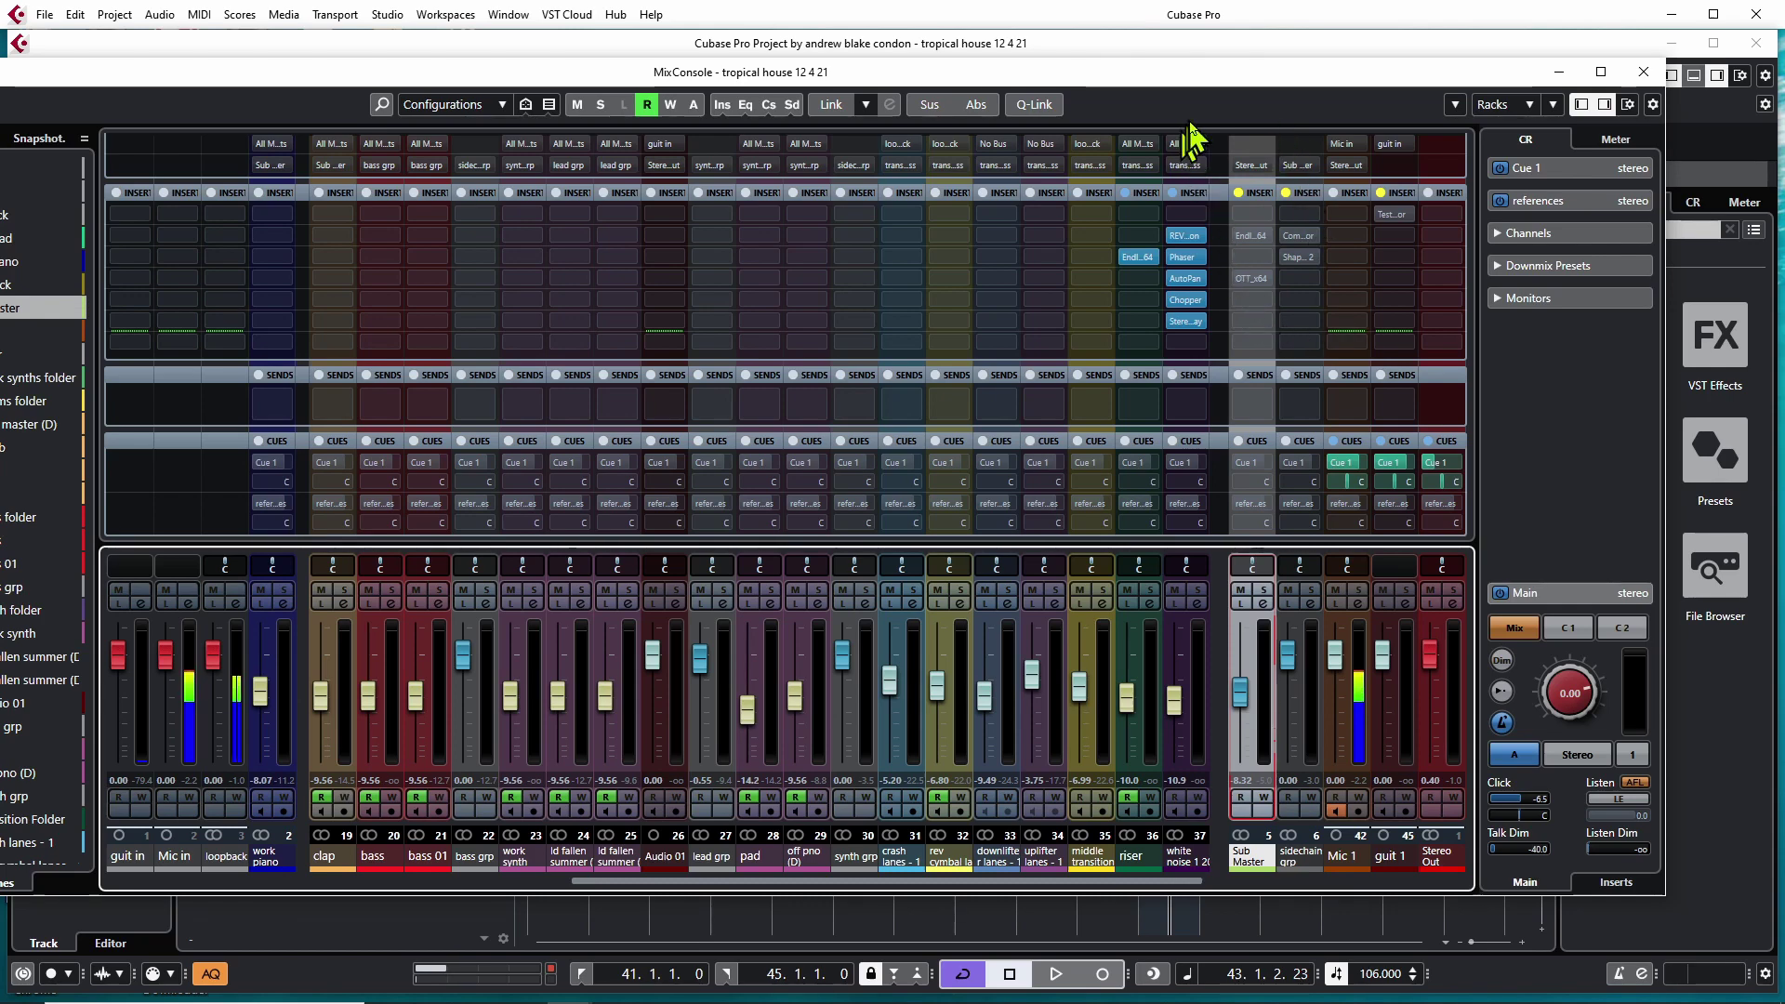
{"action": "mouse_move", "coordinate": [1312, 263]}
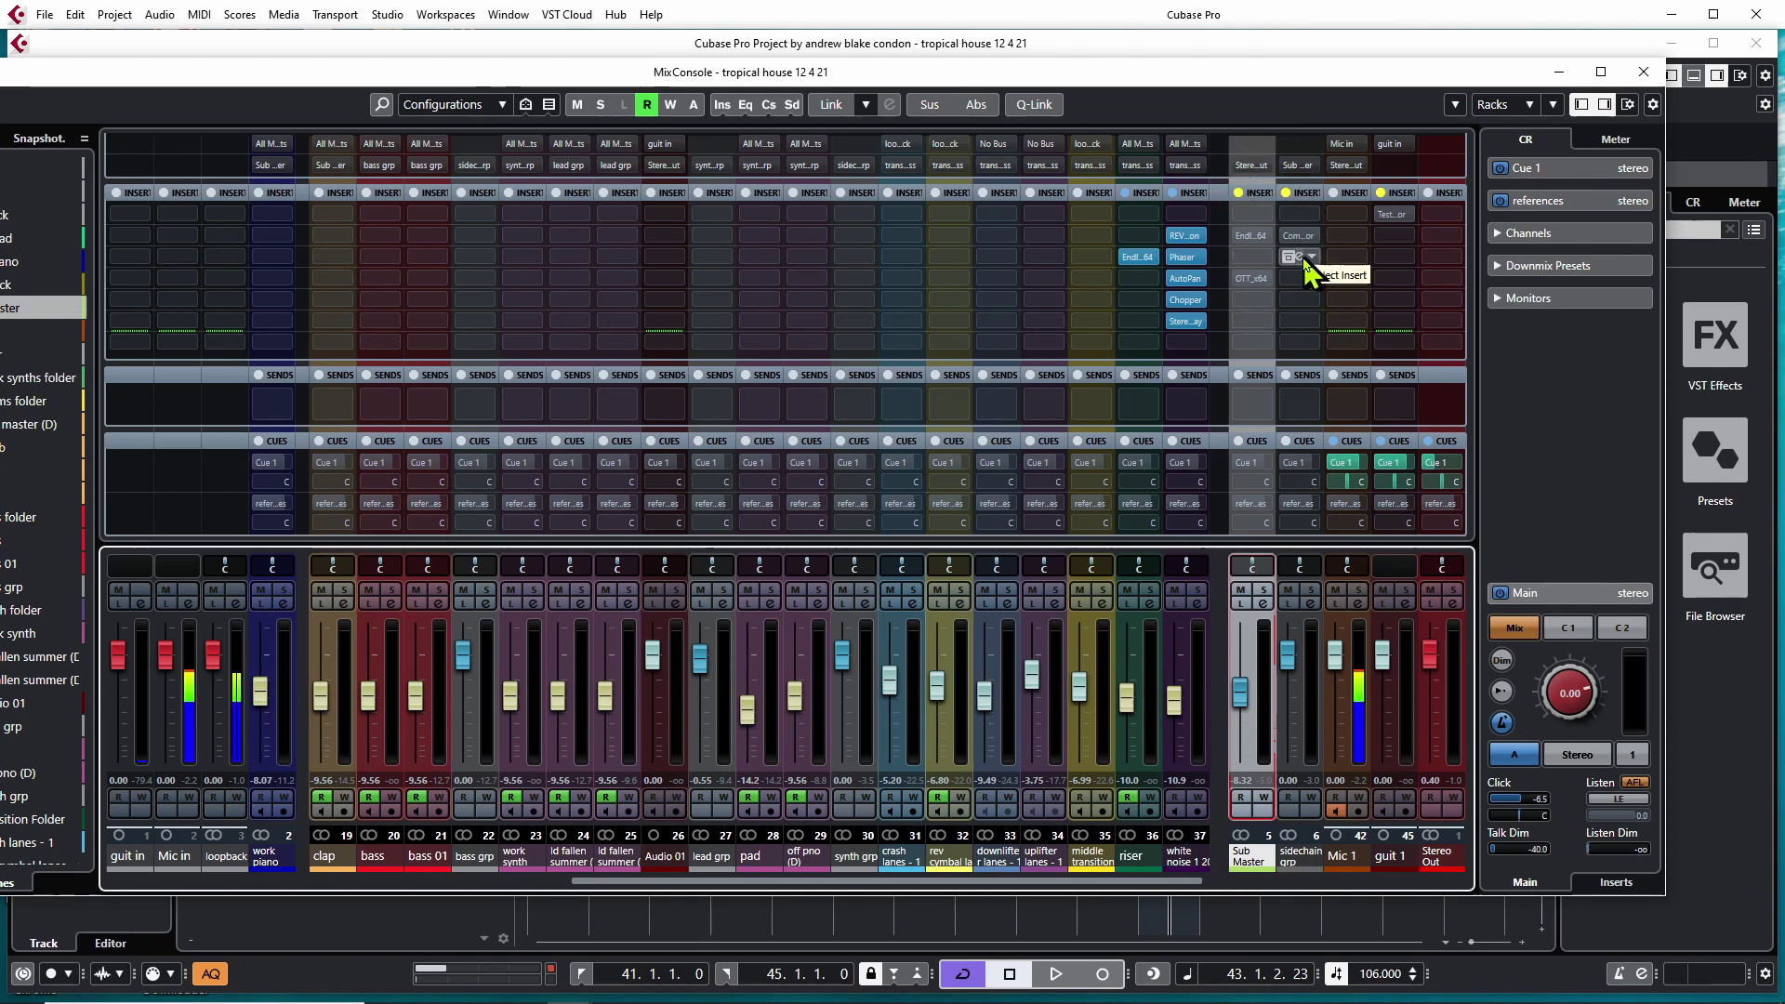
{"action": "left_click", "coordinate": [1298, 260]}
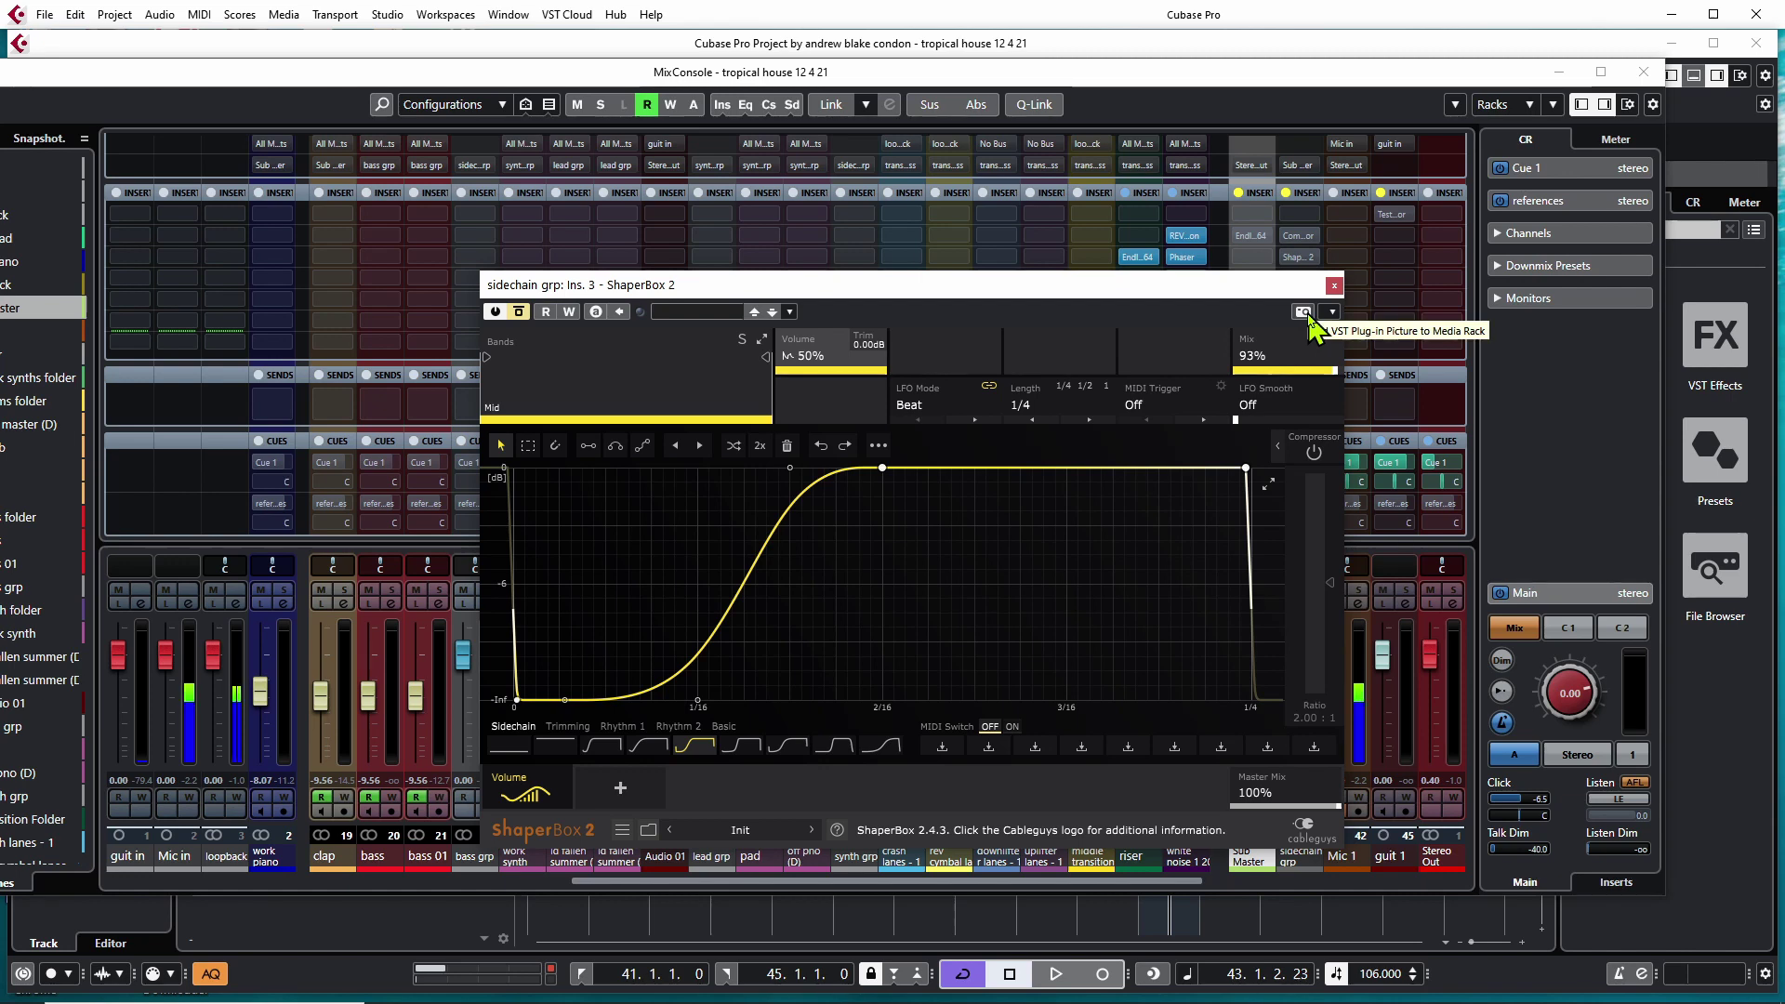
Start playback and move the ShaperBox 2 window out of the way.
{"action": "key", "text": "space"}
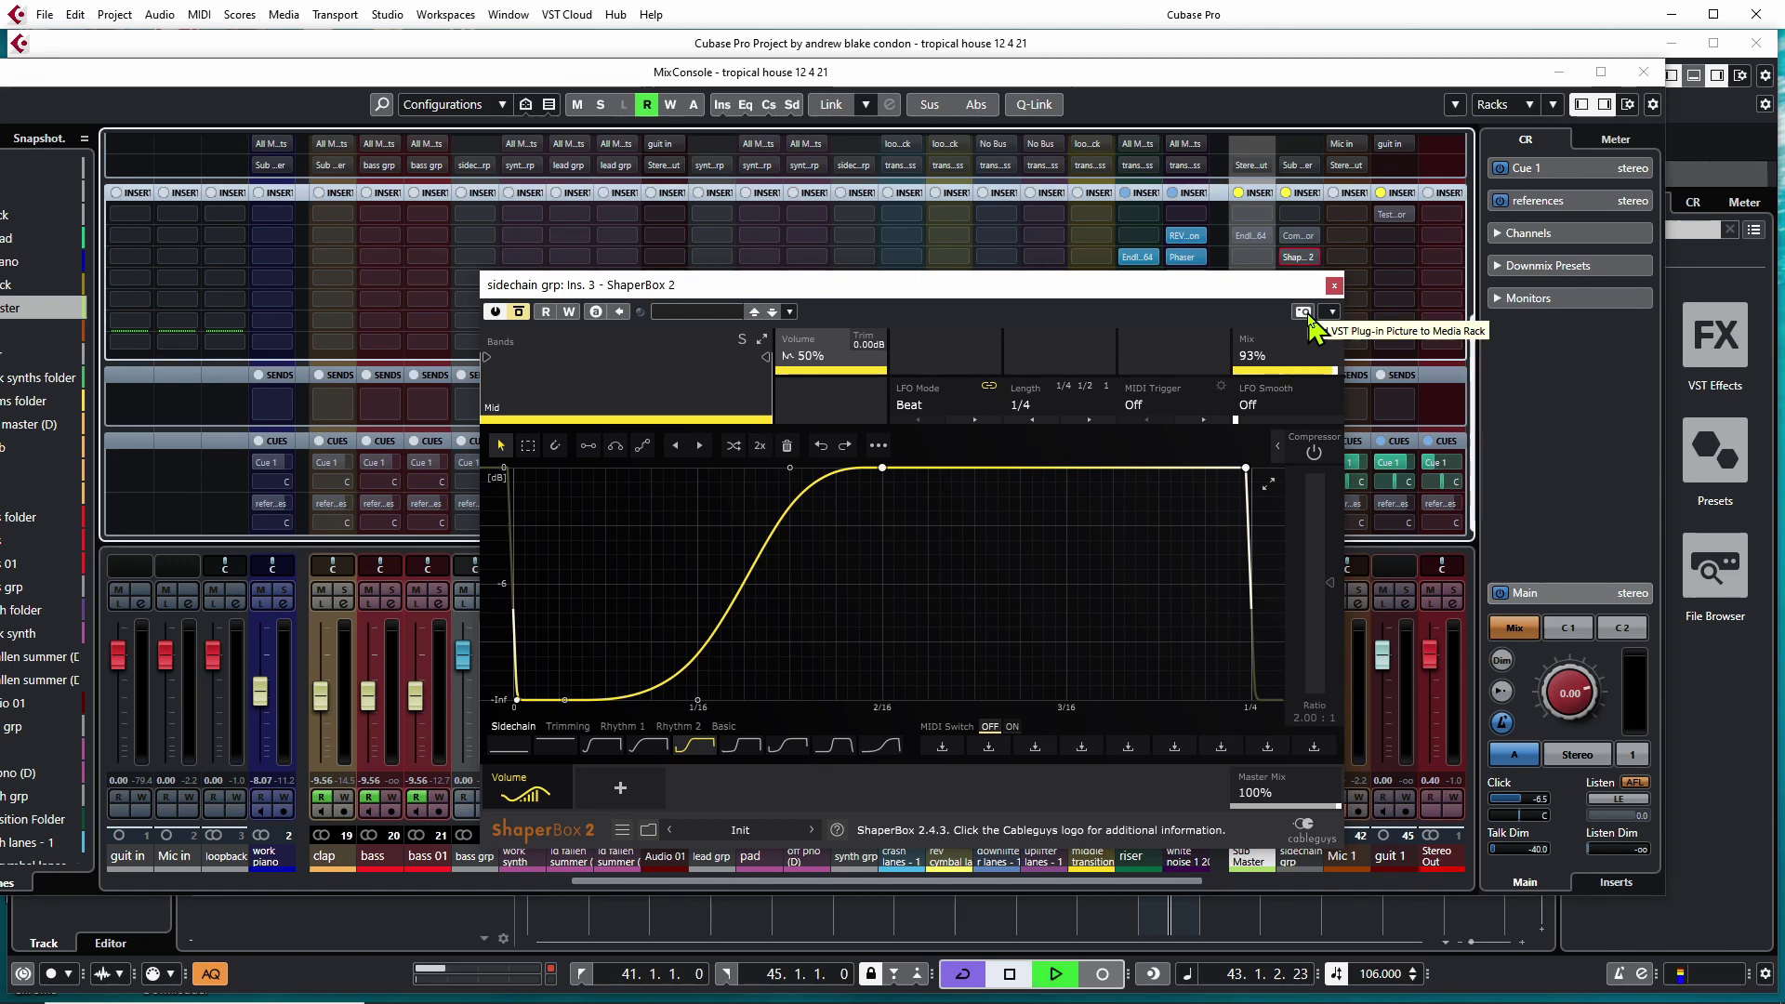
{"action": "left_click_drag", "start_coordinate": [1224, 276], "coordinate": [1110, 275]}
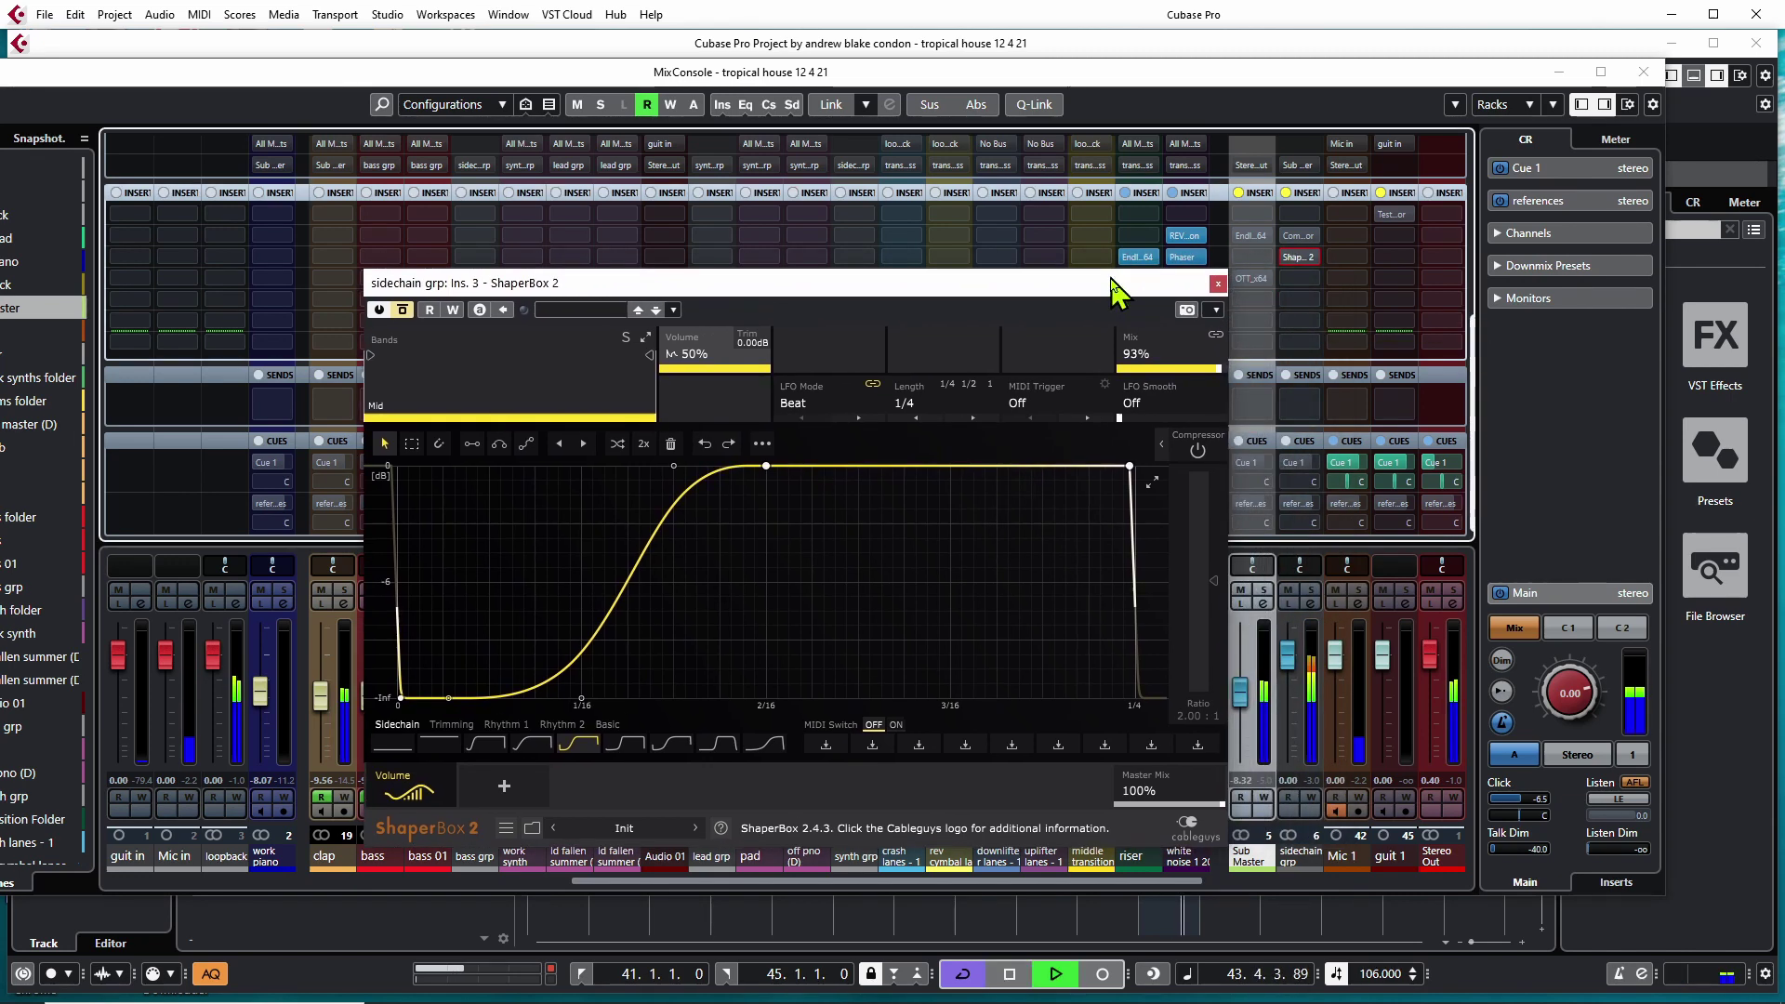
{"action": "left_click", "coordinate": [1293, 260]}
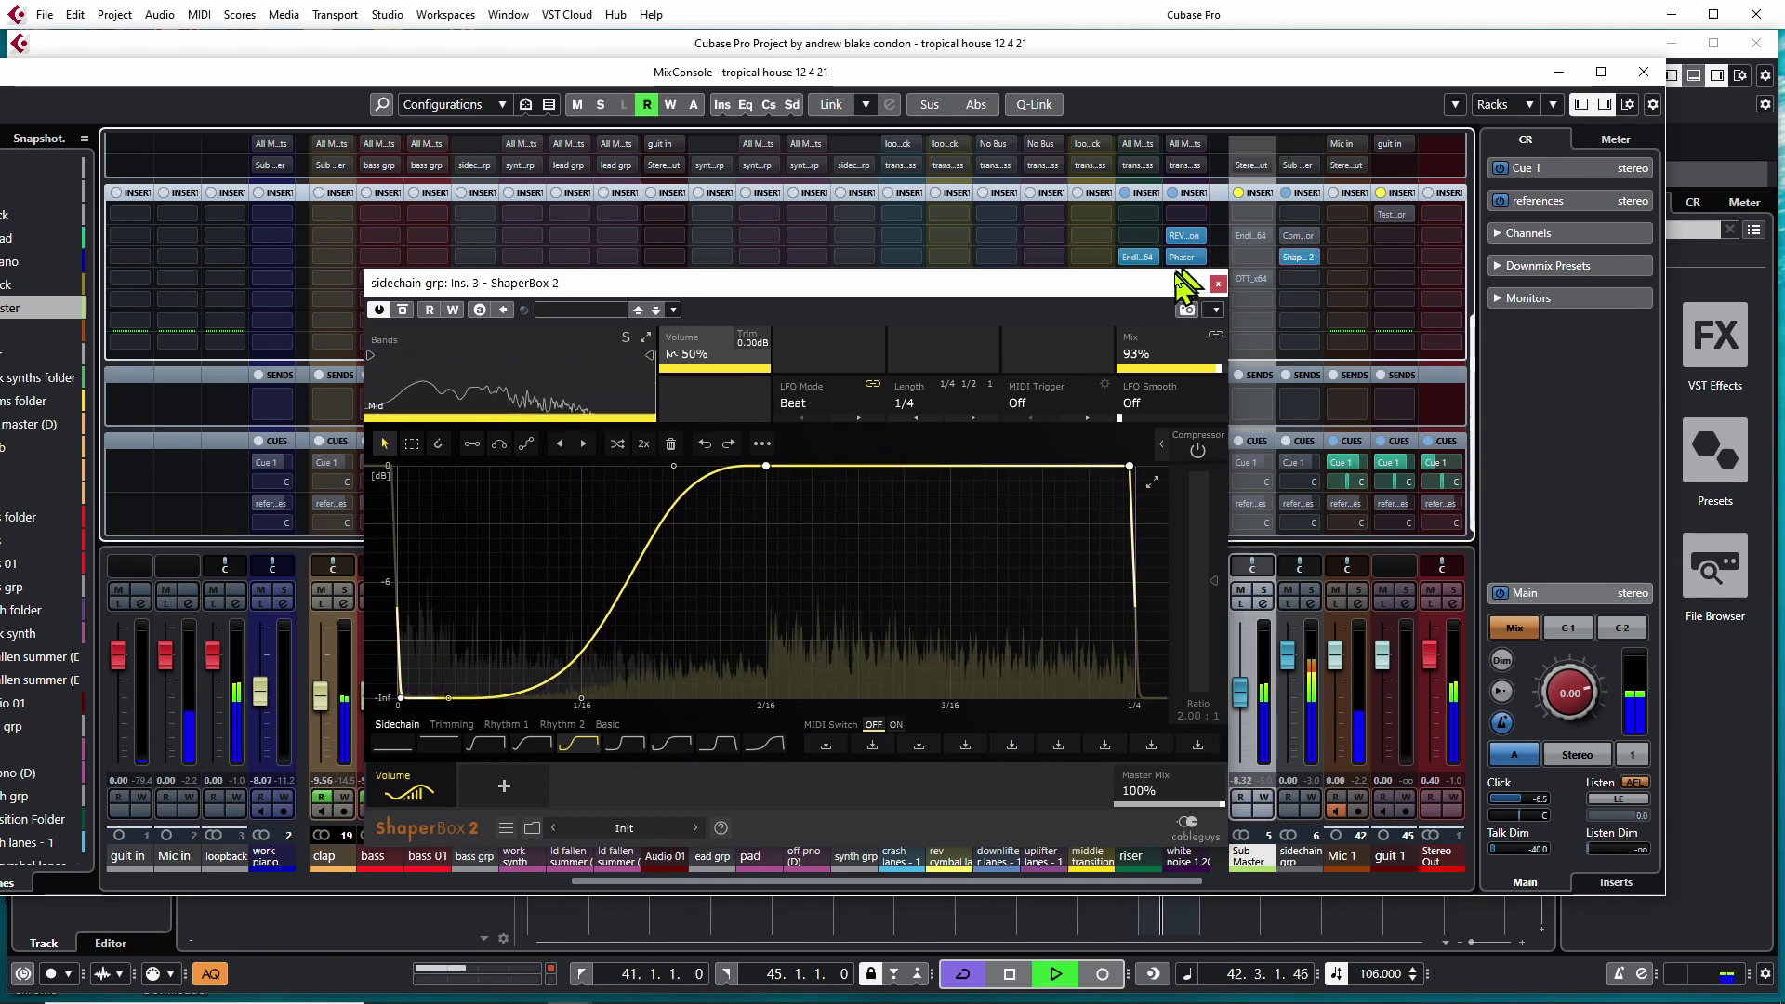
Open the OTT_x64 insert on Sub Master and switch it on.
{"action": "left_click_drag", "start_coordinate": [1144, 283], "coordinate": [1052, 260]}
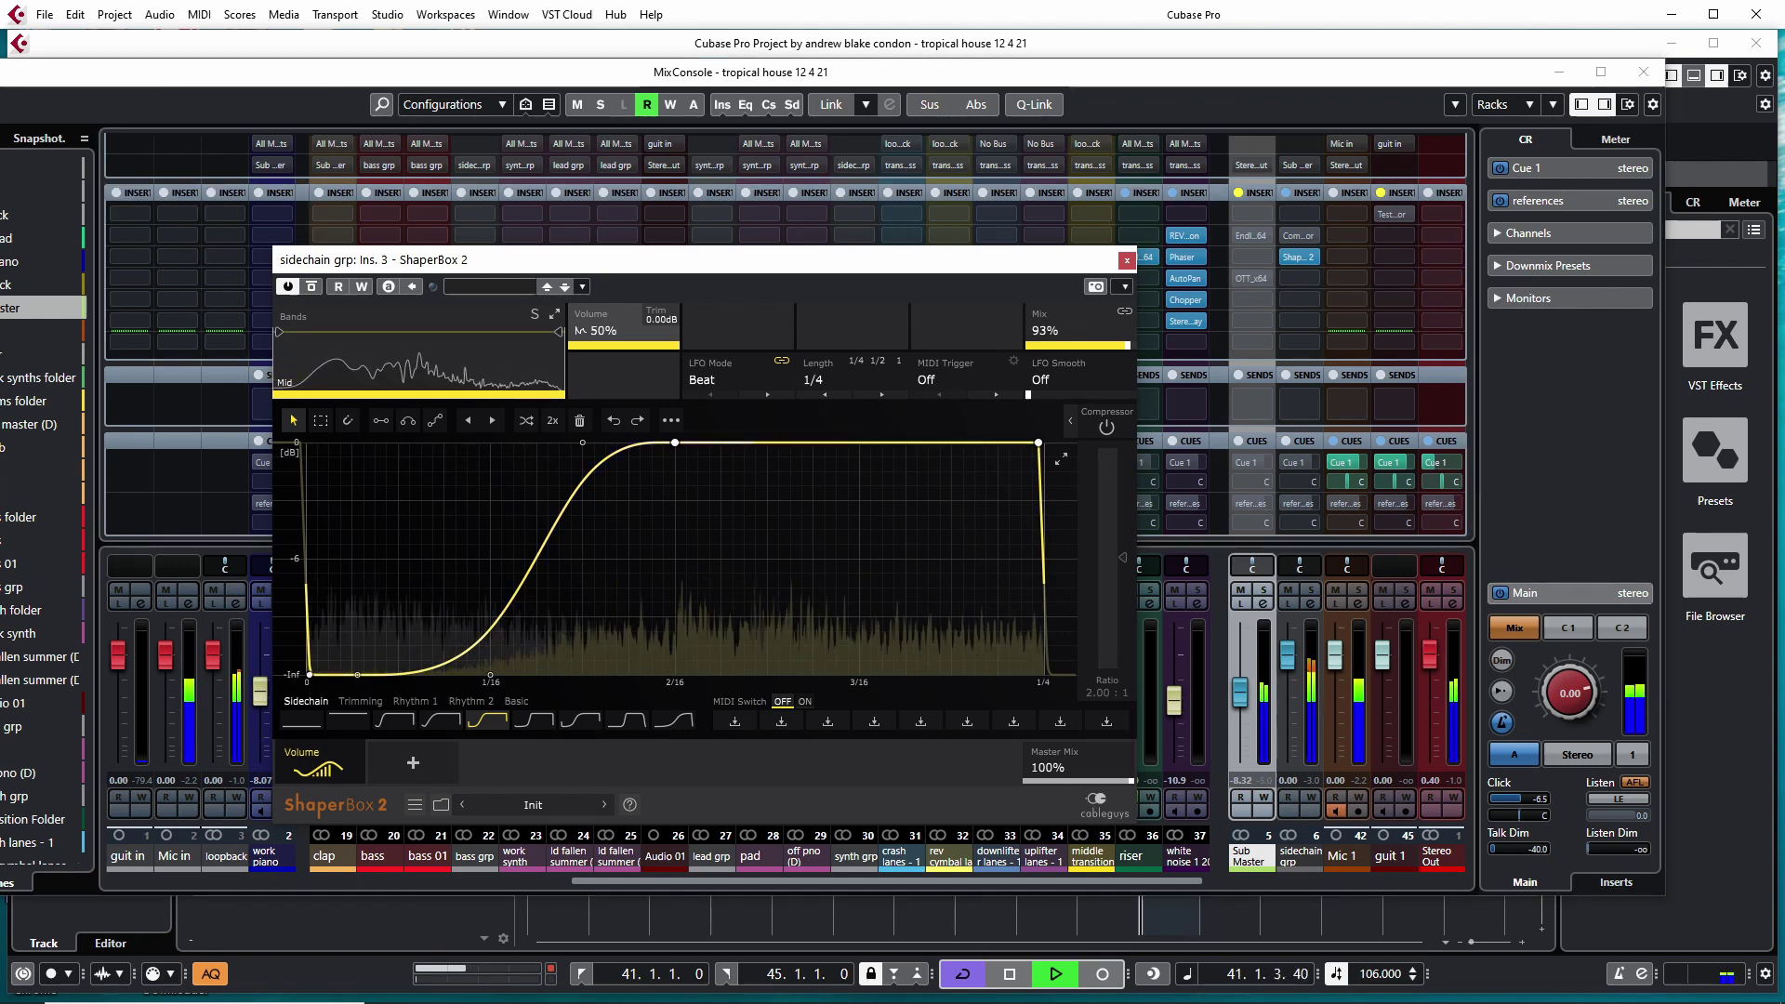
{"action": "left_click", "coordinate": [1251, 278]}
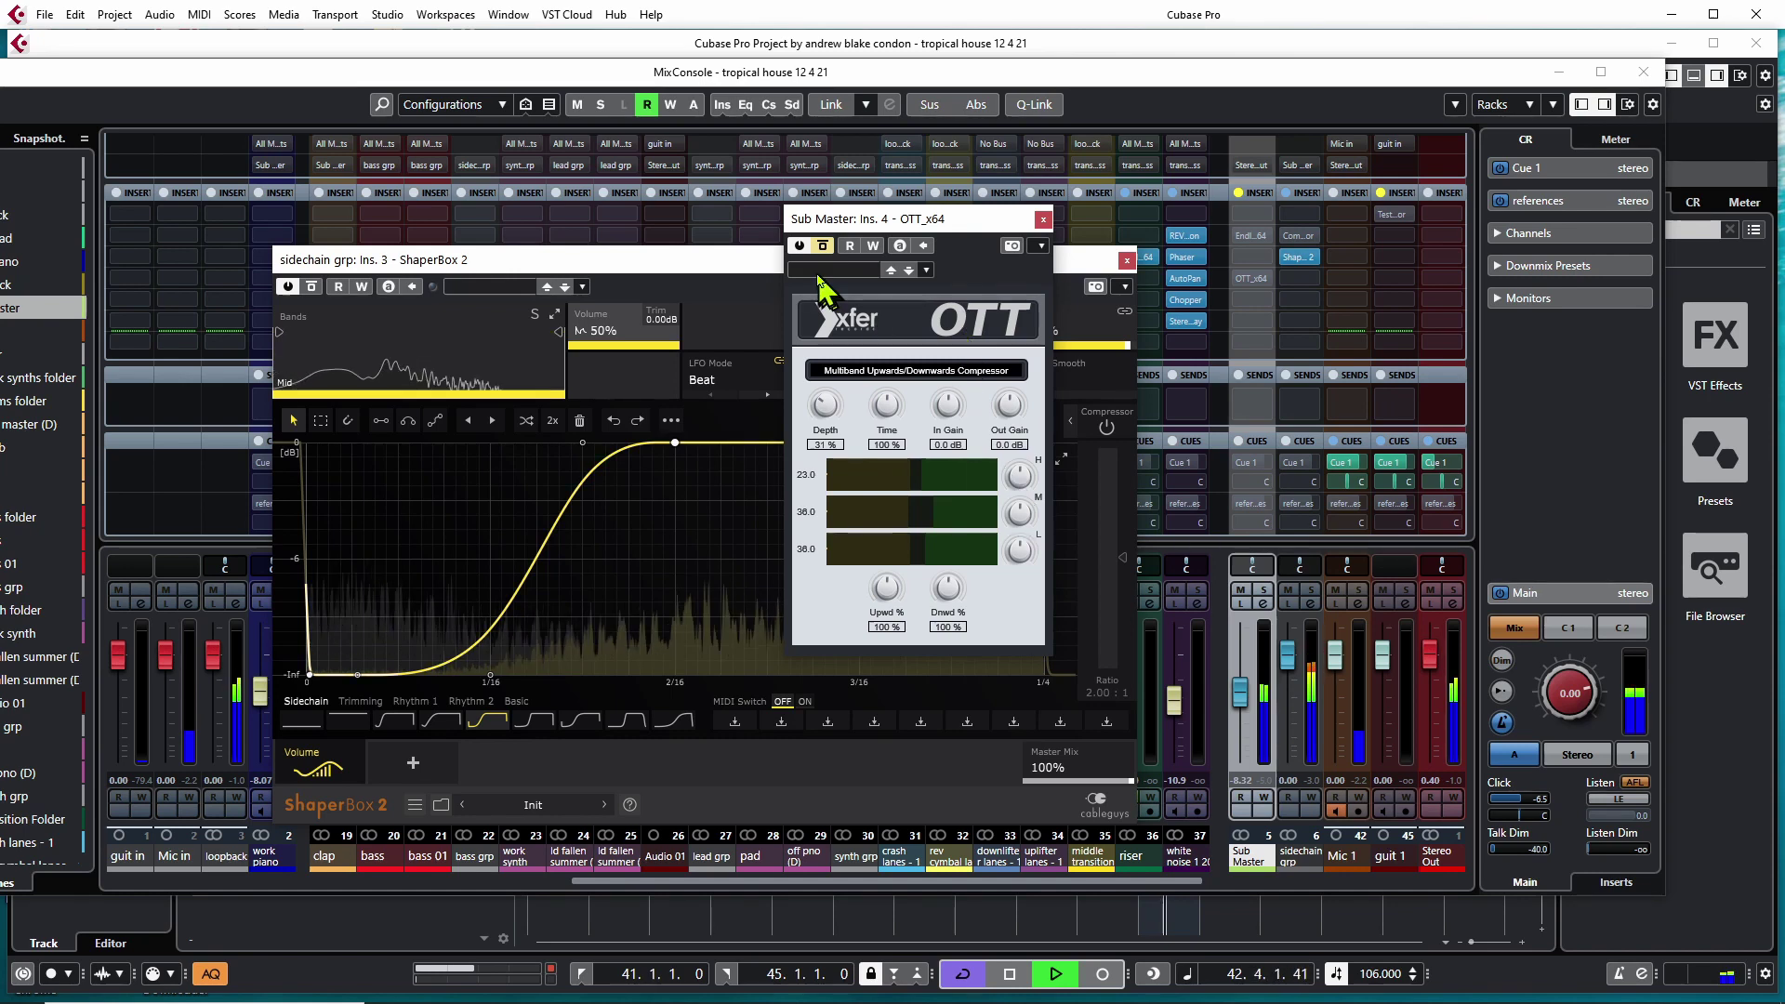
{"action": "left_click", "coordinate": [823, 246]}
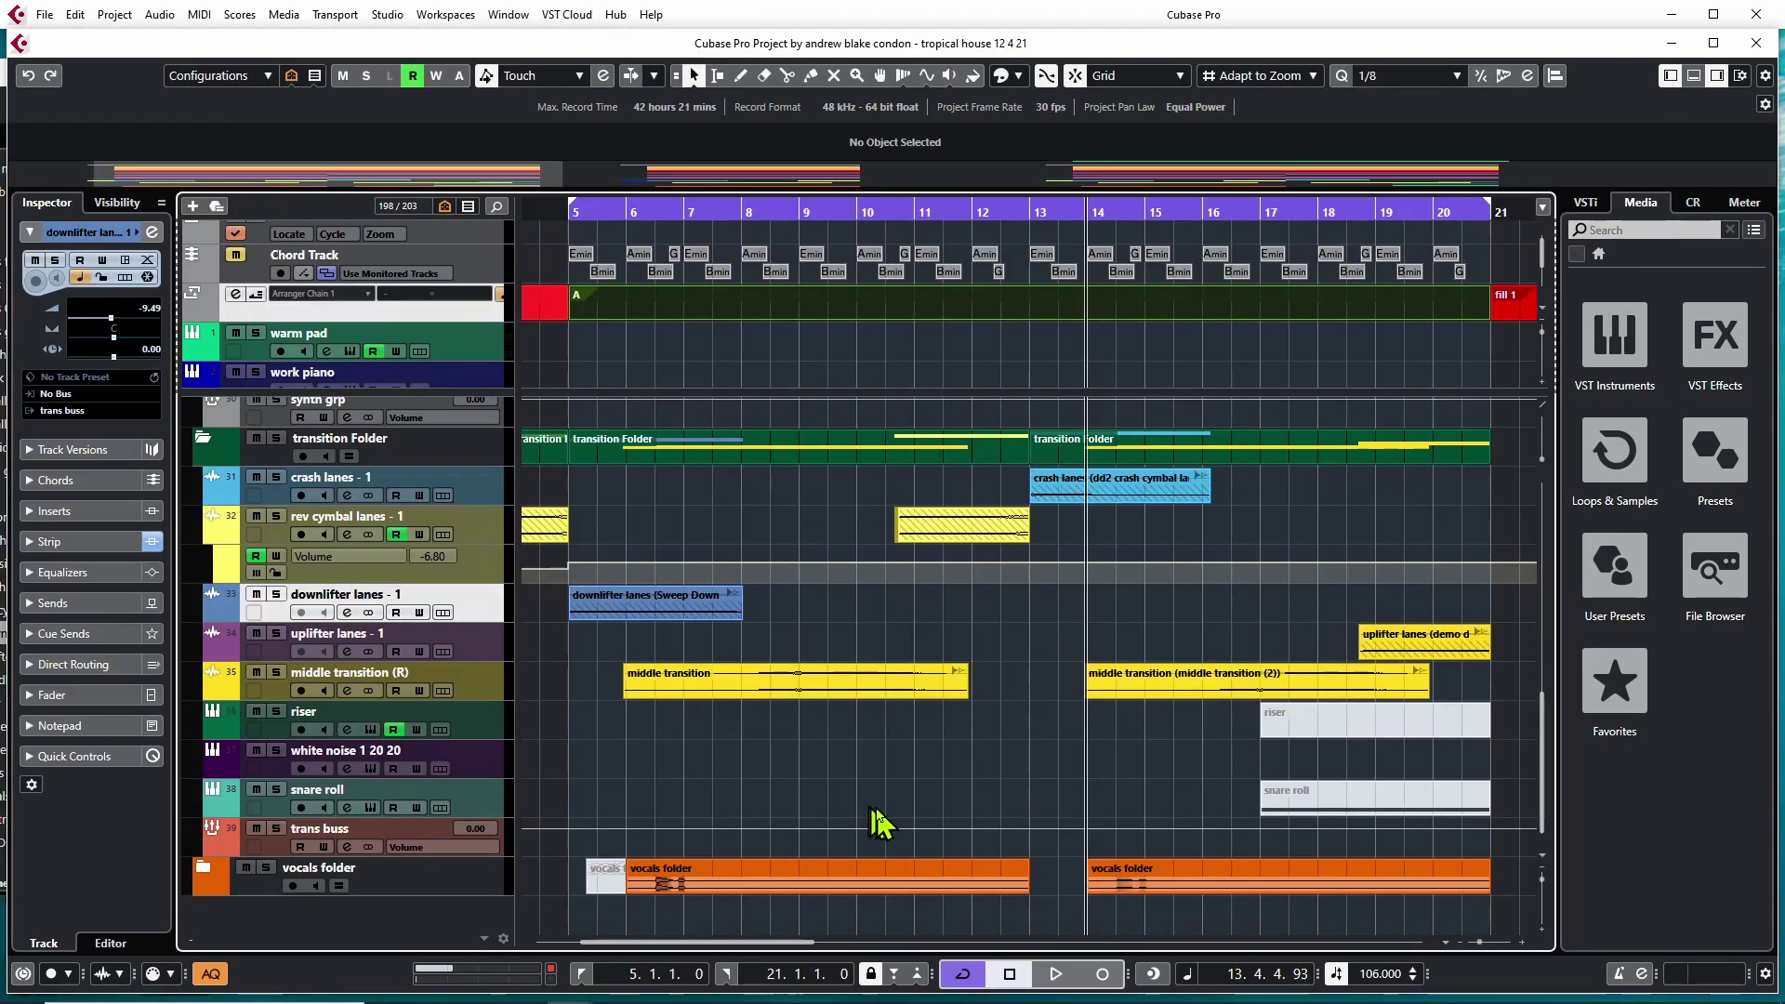
Jump back to bar 5 and play the bars 5–21 cycle.
{"action": "scroll", "coordinate": [879, 823], "scroll_direction": "up", "scroll_amount": 10}
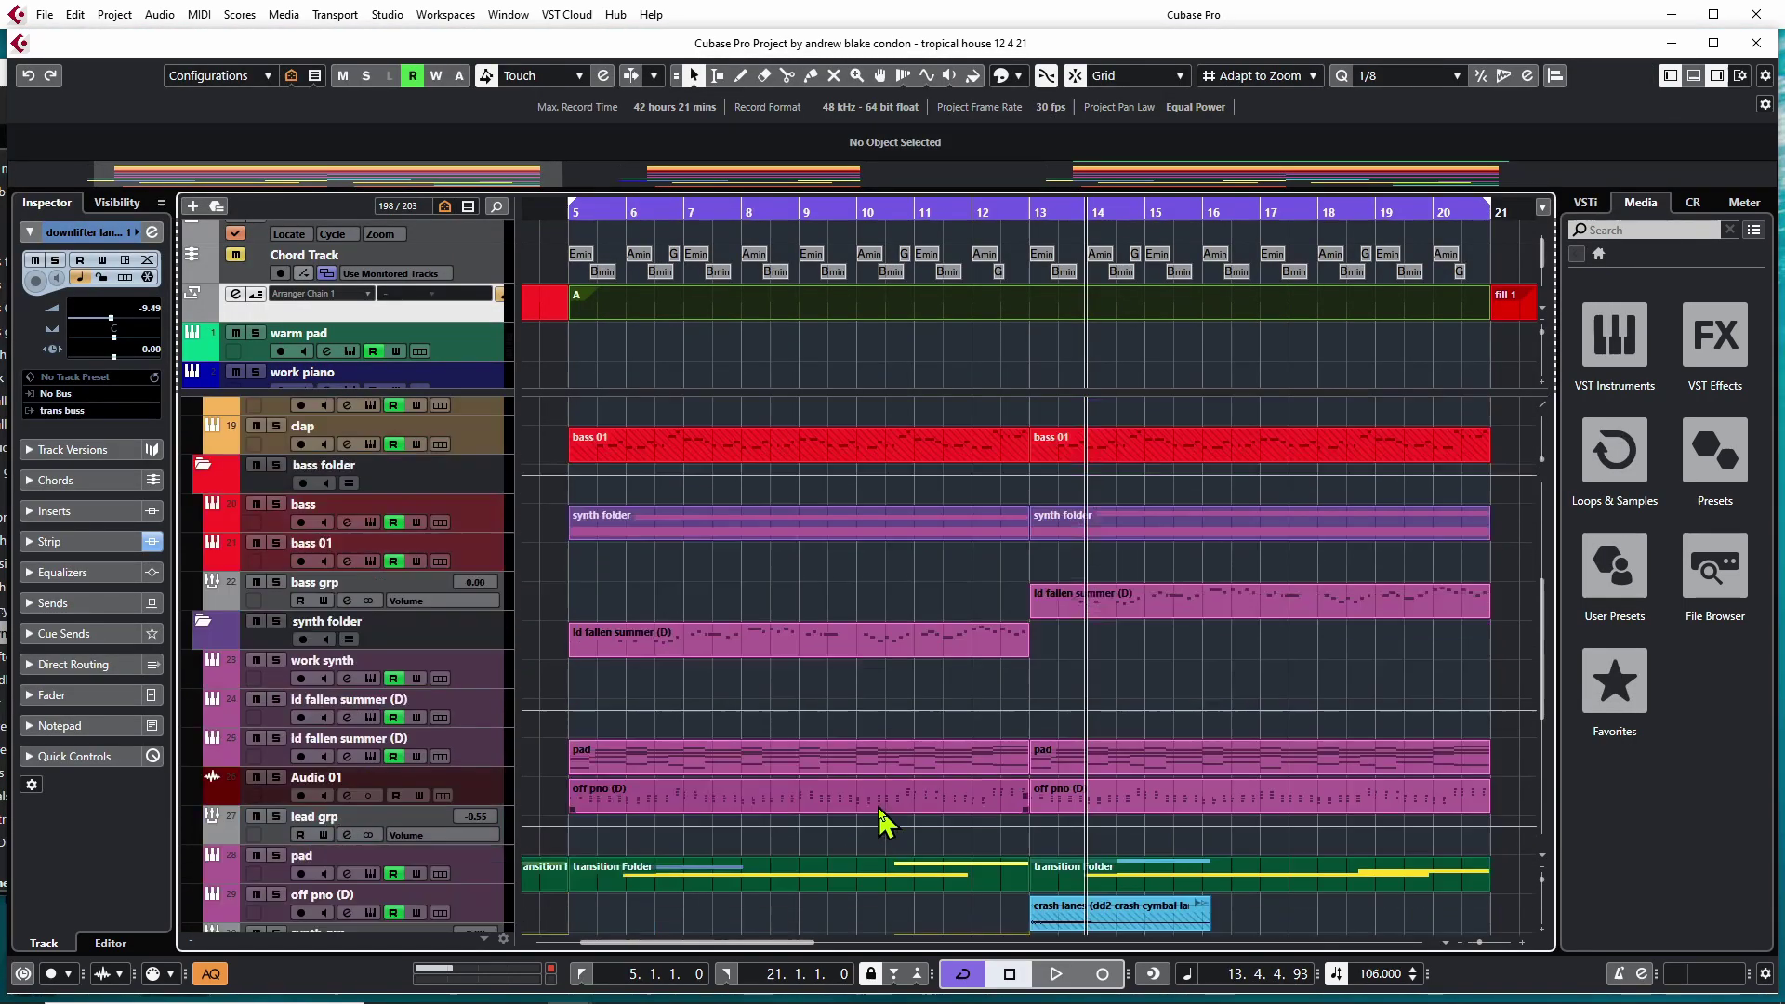
{"action": "scroll", "coordinate": [883, 823], "scroll_direction": "down", "scroll_amount": 5}
{"action": "scroll", "coordinate": [877, 811], "scroll_direction": "down", "scroll_amount": 2}
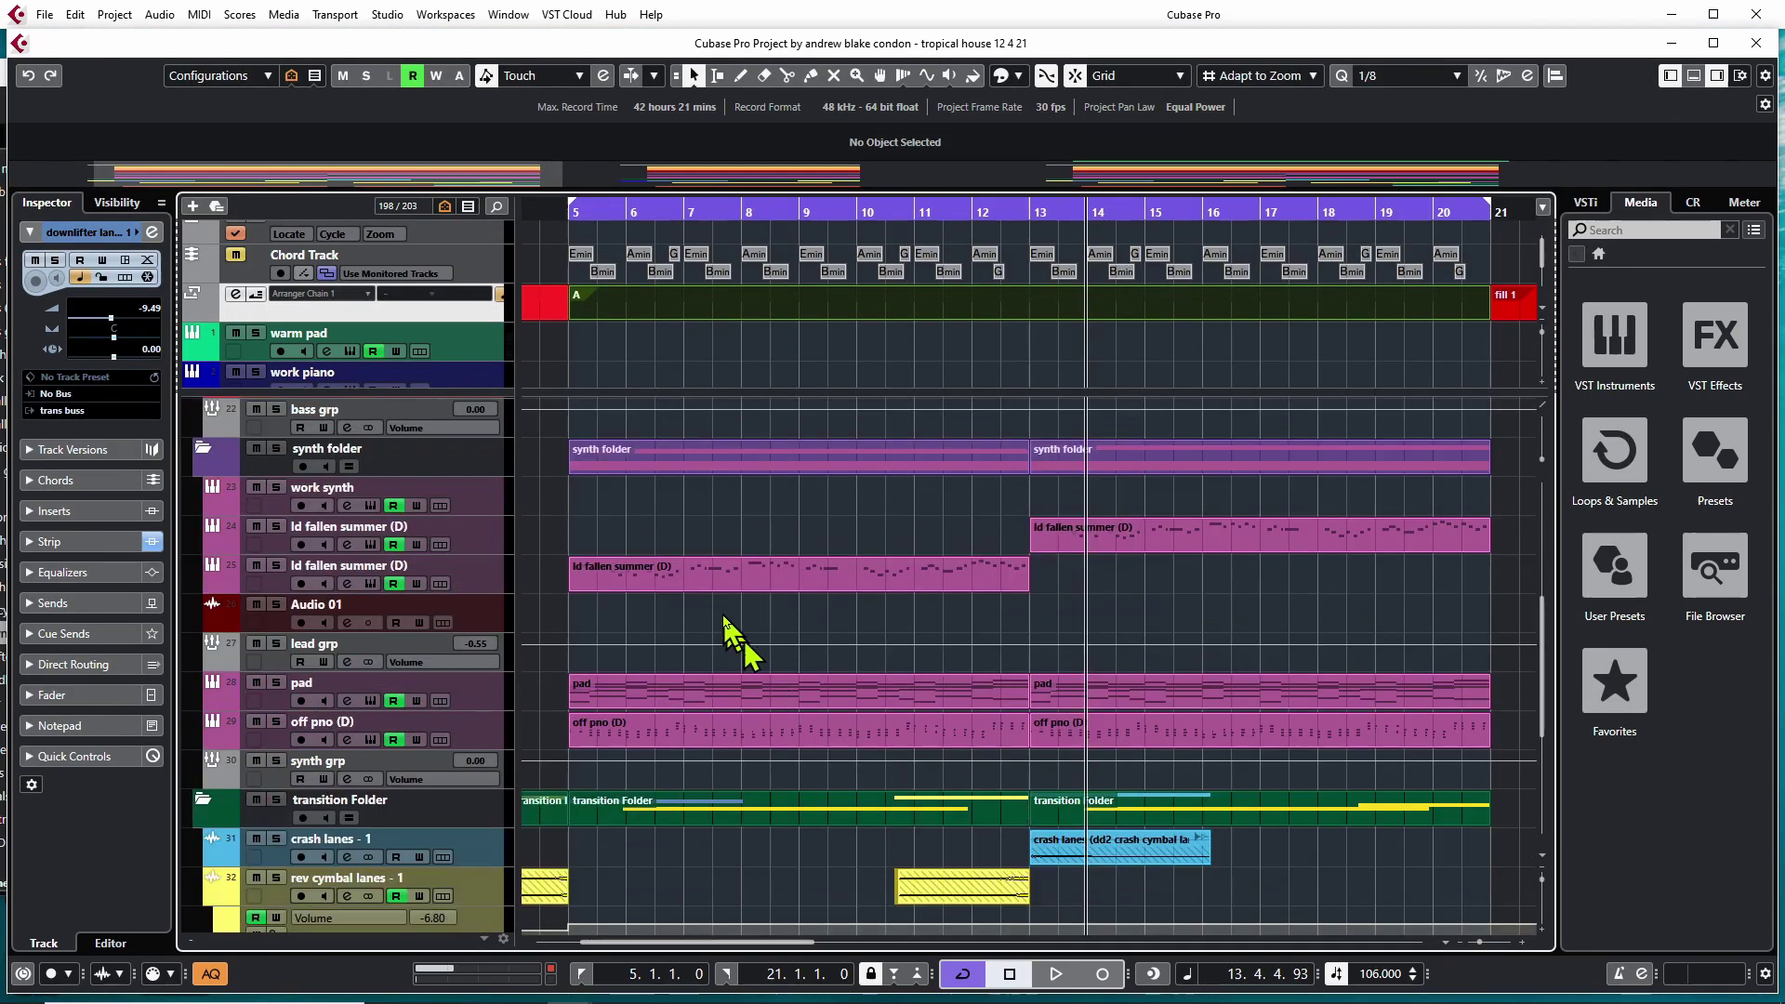
{"action": "key", "text": "KP_1"}
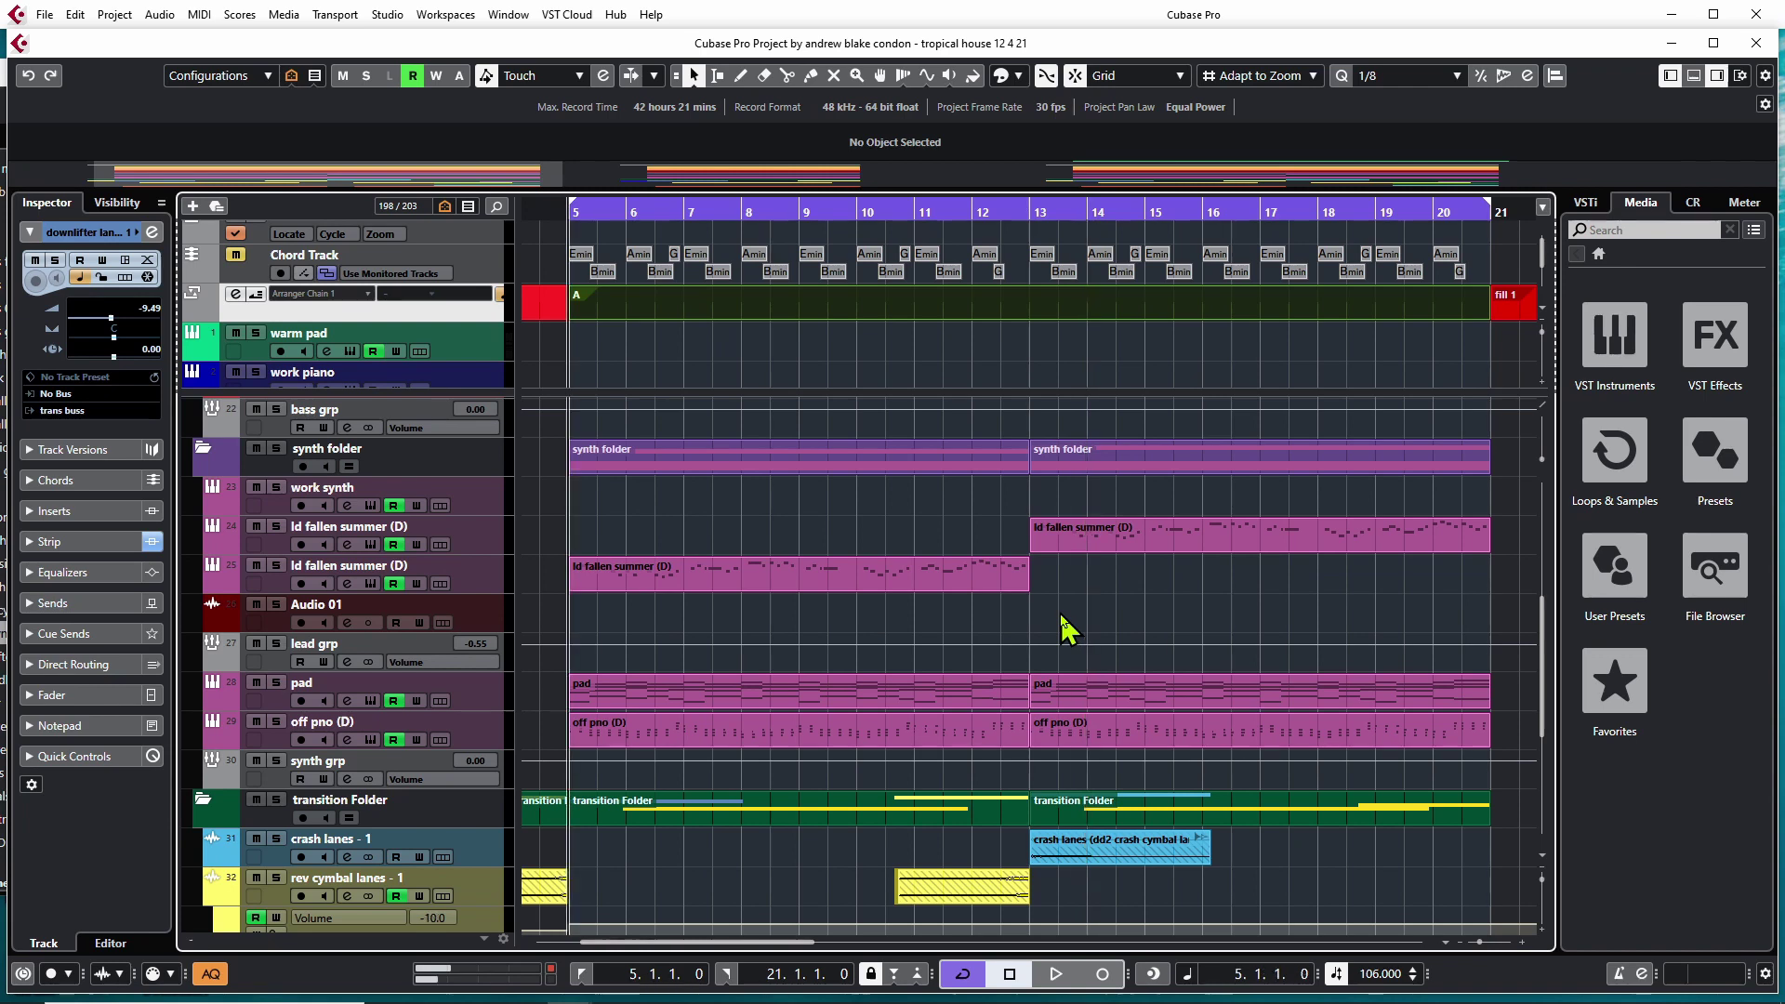
{"action": "key", "text": "space"}
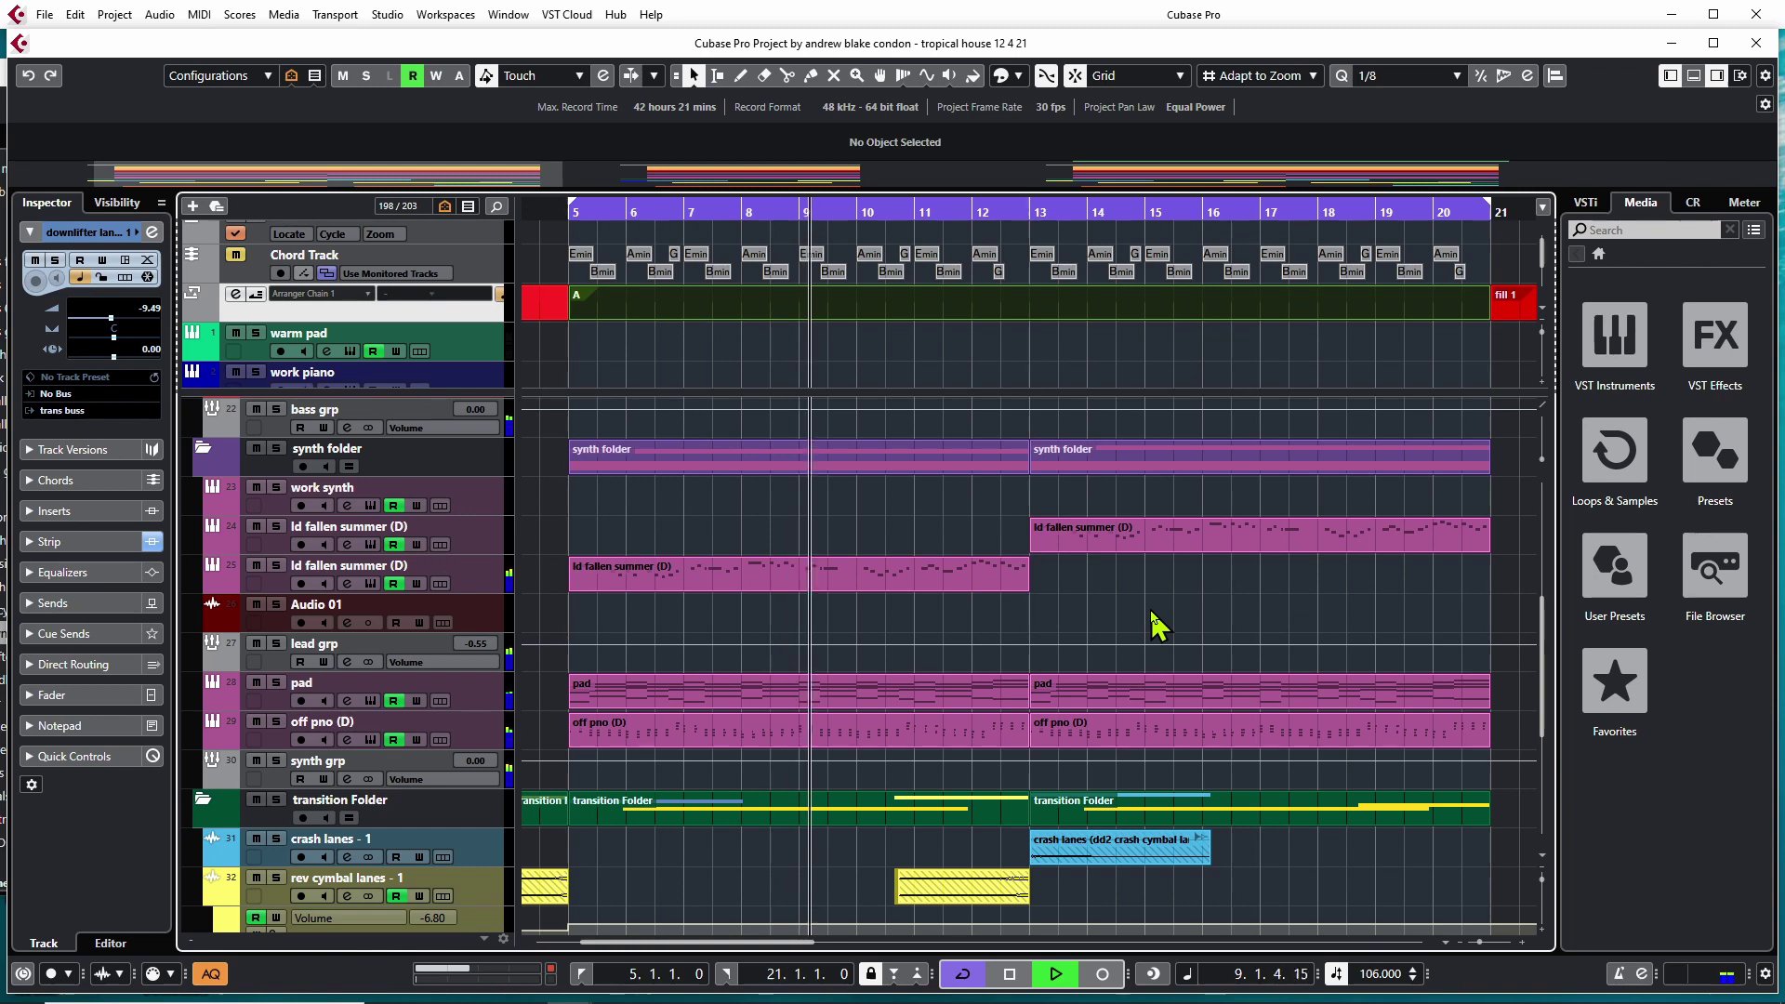
Scroll through the track list to review each track folder during playback.
{"action": "scroll", "coordinate": [1158, 623], "scroll_direction": "down", "scroll_amount": 6}
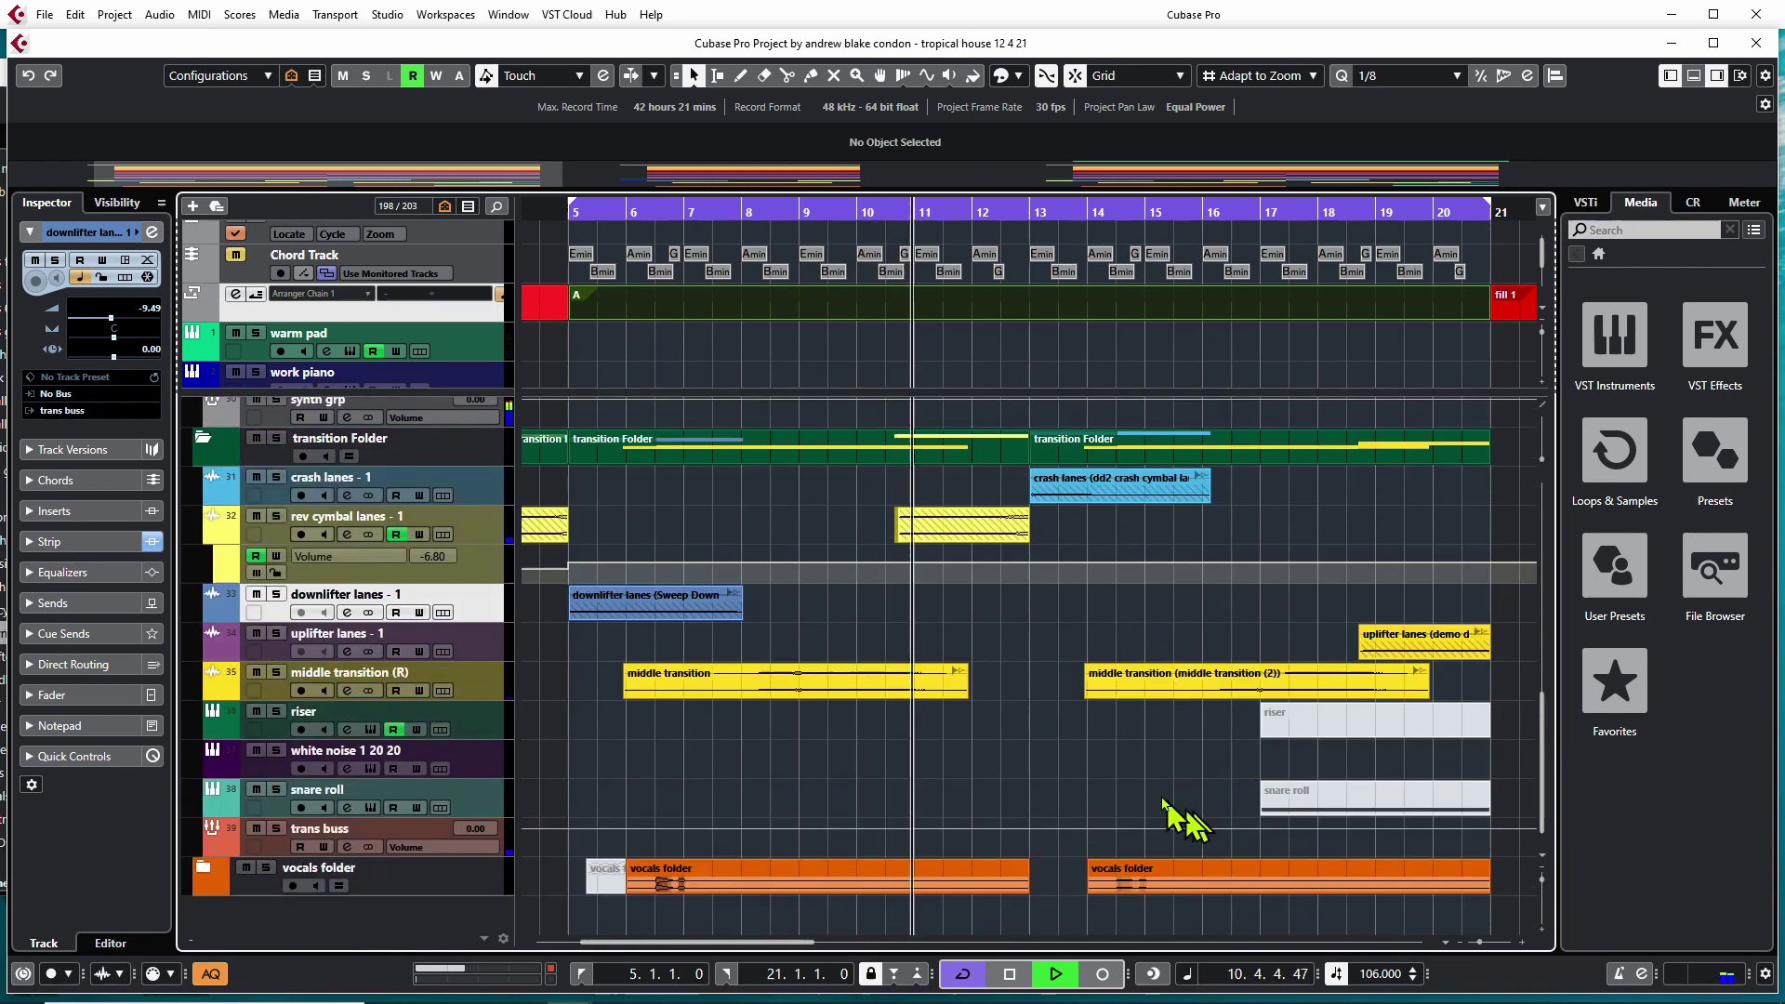
{"action": "scroll", "coordinate": [1102, 781], "scroll_direction": "up", "scroll_amount": 15}
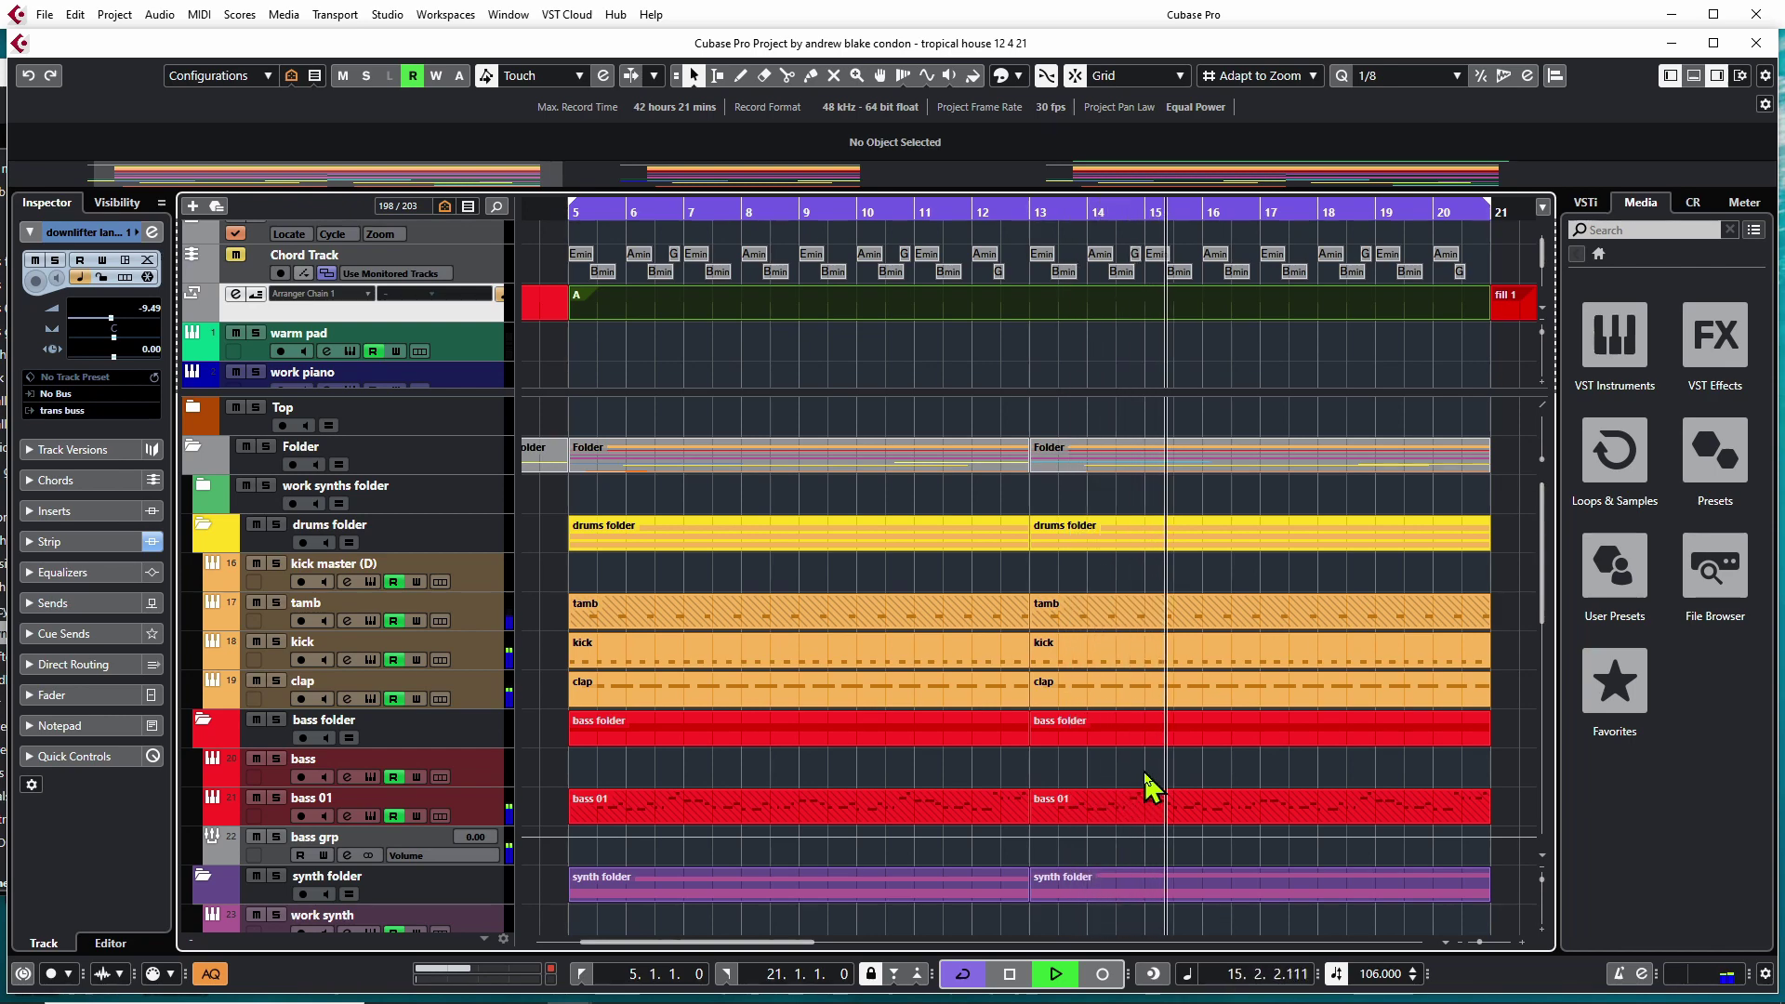
{"action": "scroll", "coordinate": [1153, 788], "scroll_direction": "down", "scroll_amount": 10}
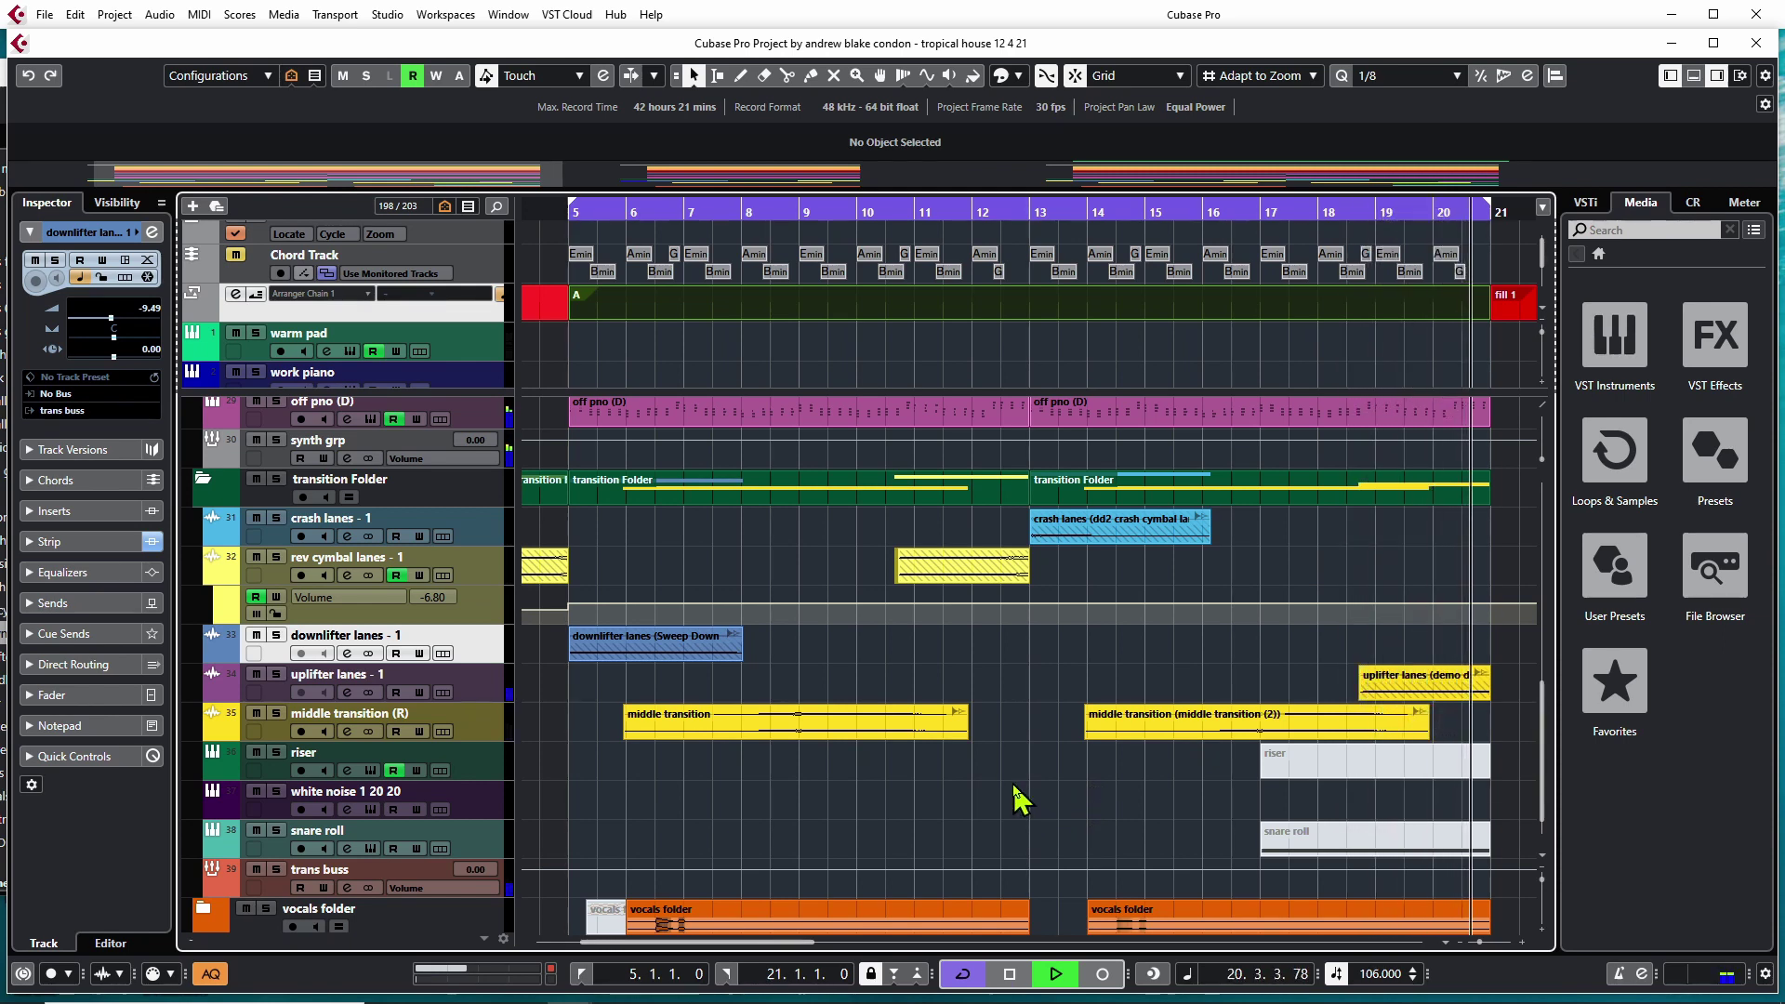
{"action": "scroll", "coordinate": [1020, 792], "scroll_direction": "down", "scroll_amount": 1}
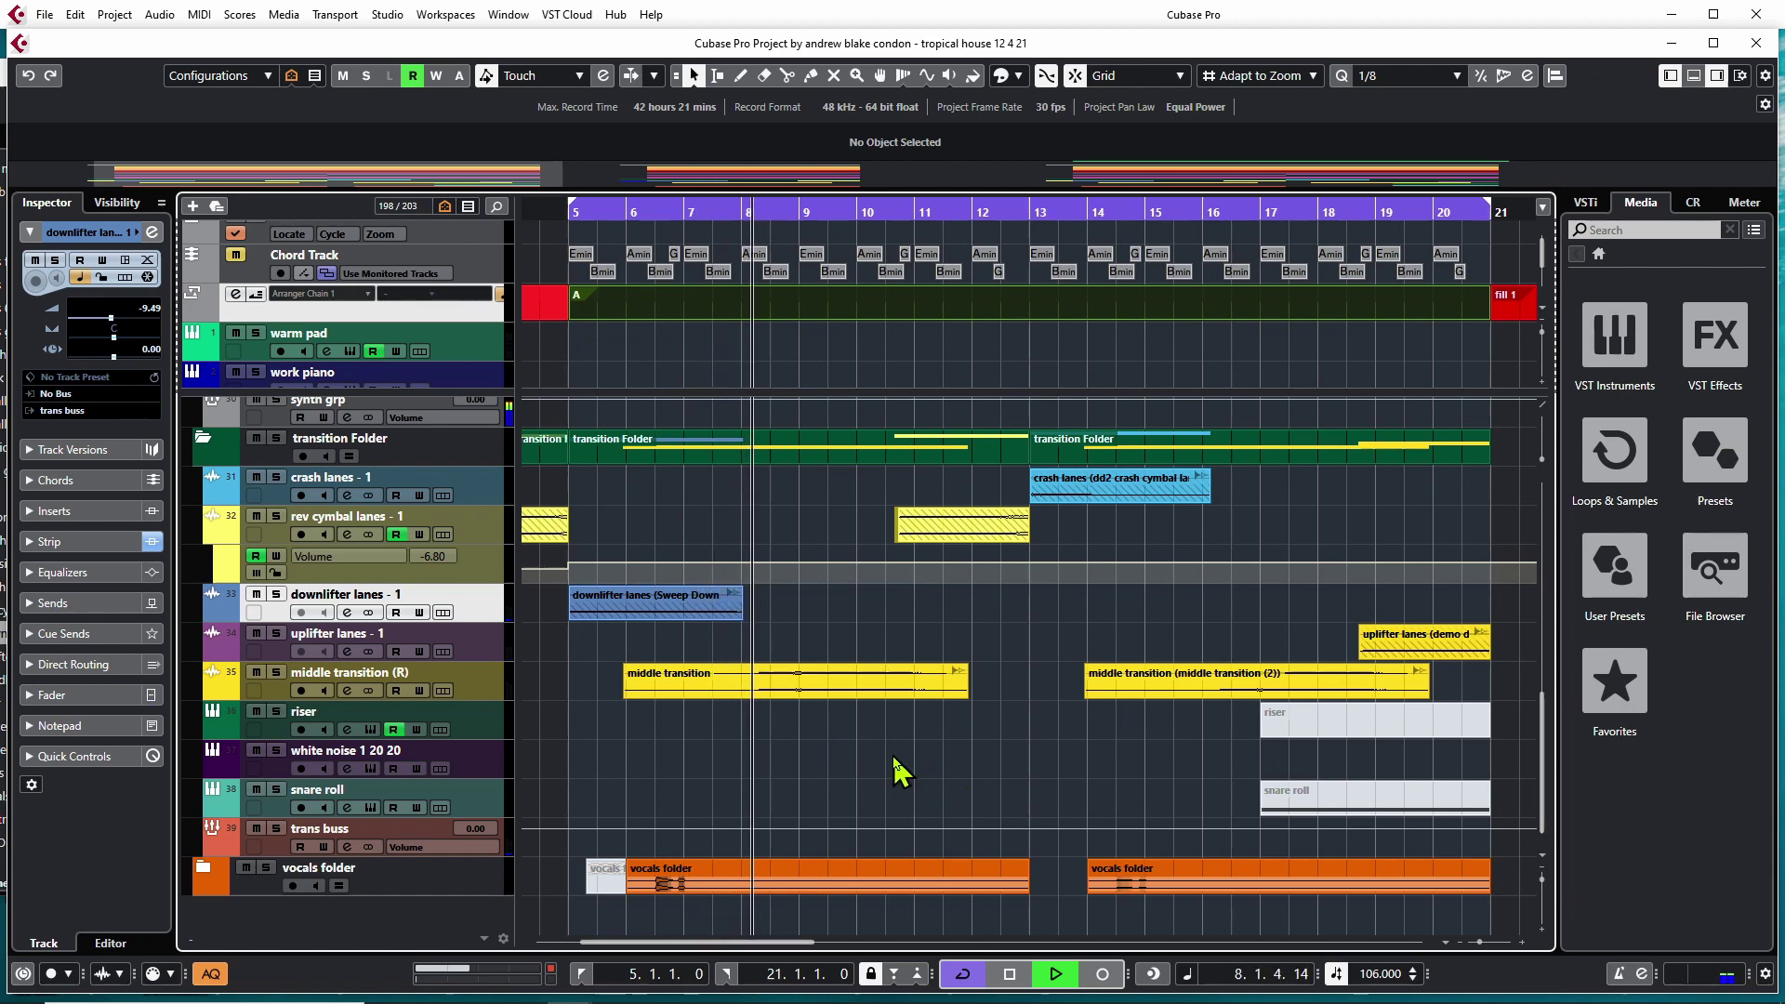
{"action": "scroll", "coordinate": [1004, 777], "scroll_direction": "up", "scroll_amount": 8}
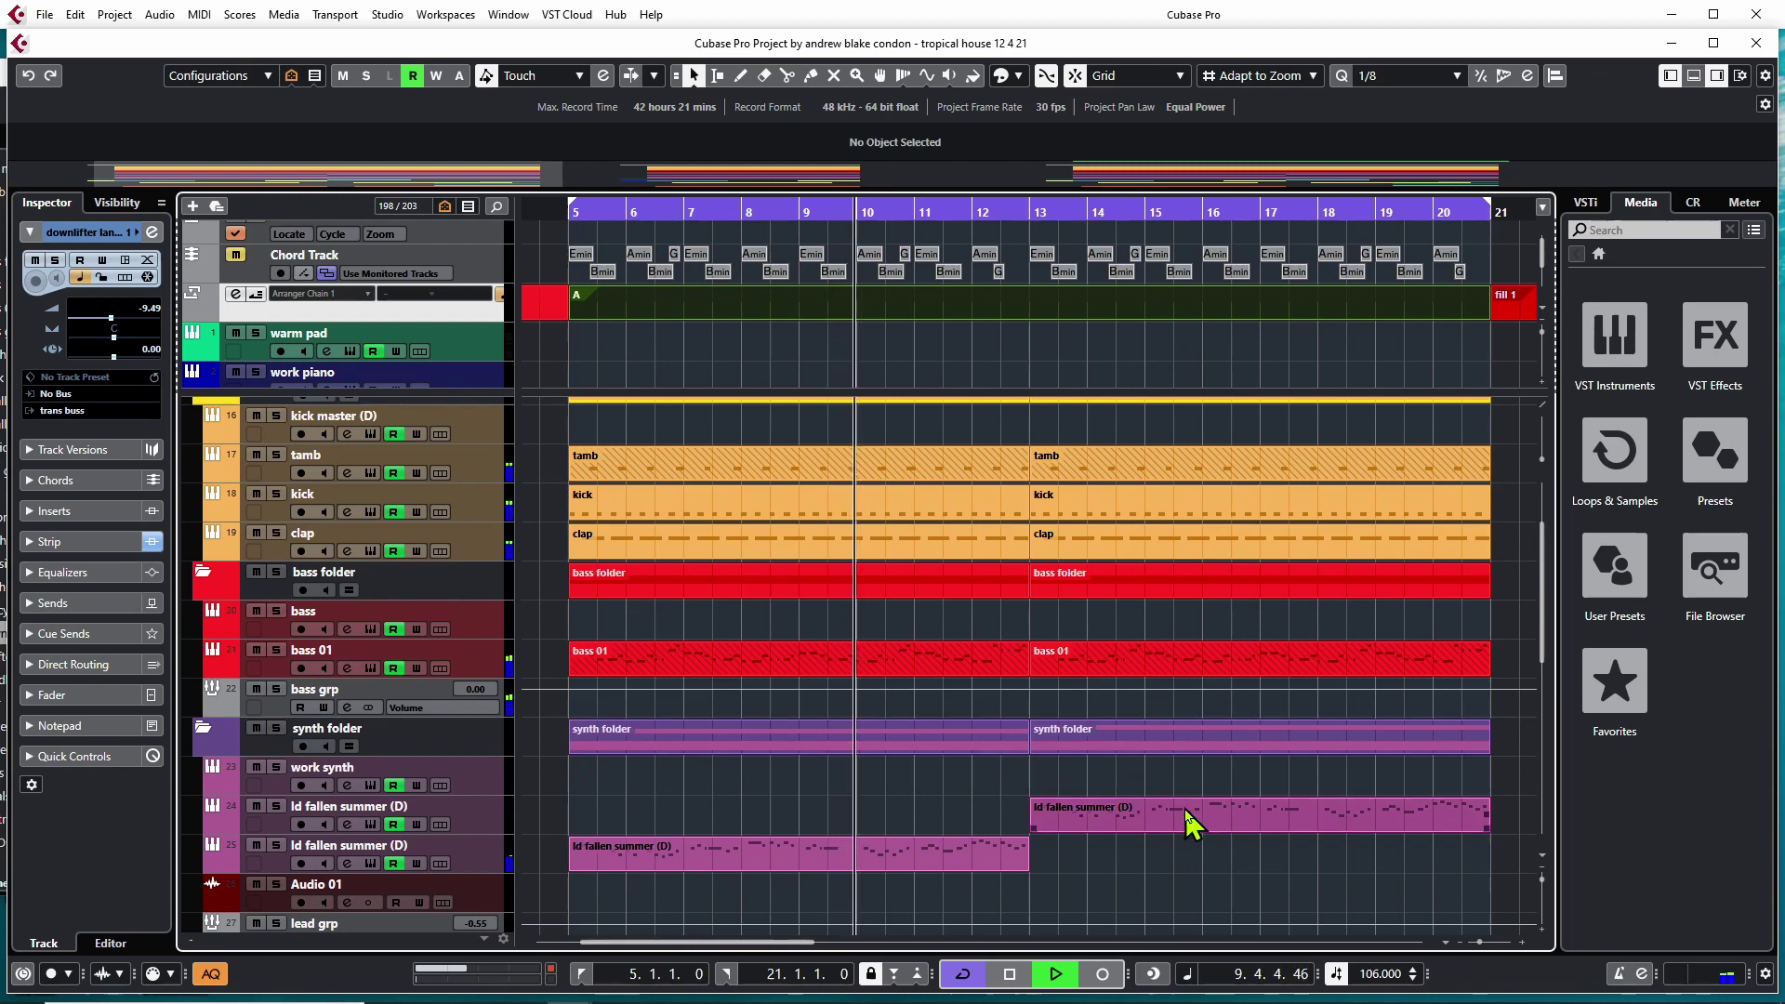
{"action": "scroll", "coordinate": [1200, 834], "scroll_direction": "down", "scroll_amount": 5}
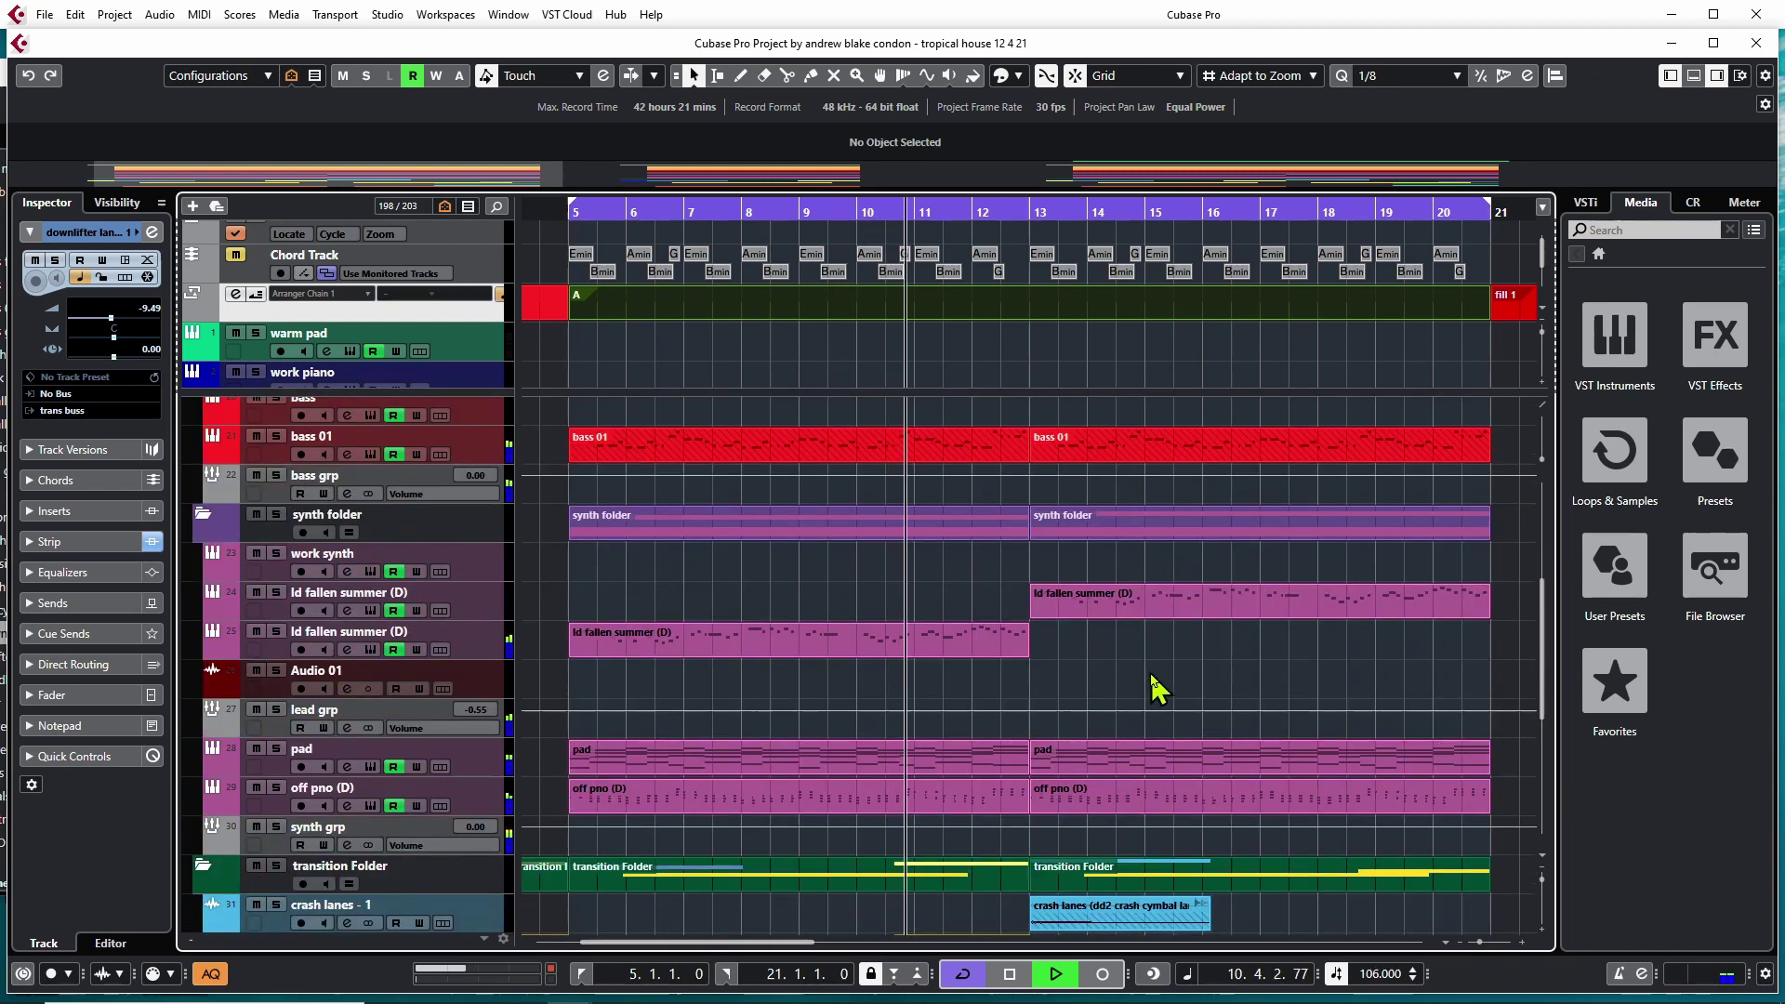
{"action": "scroll", "coordinate": [1143, 681], "scroll_direction": "down", "scroll_amount": 3}
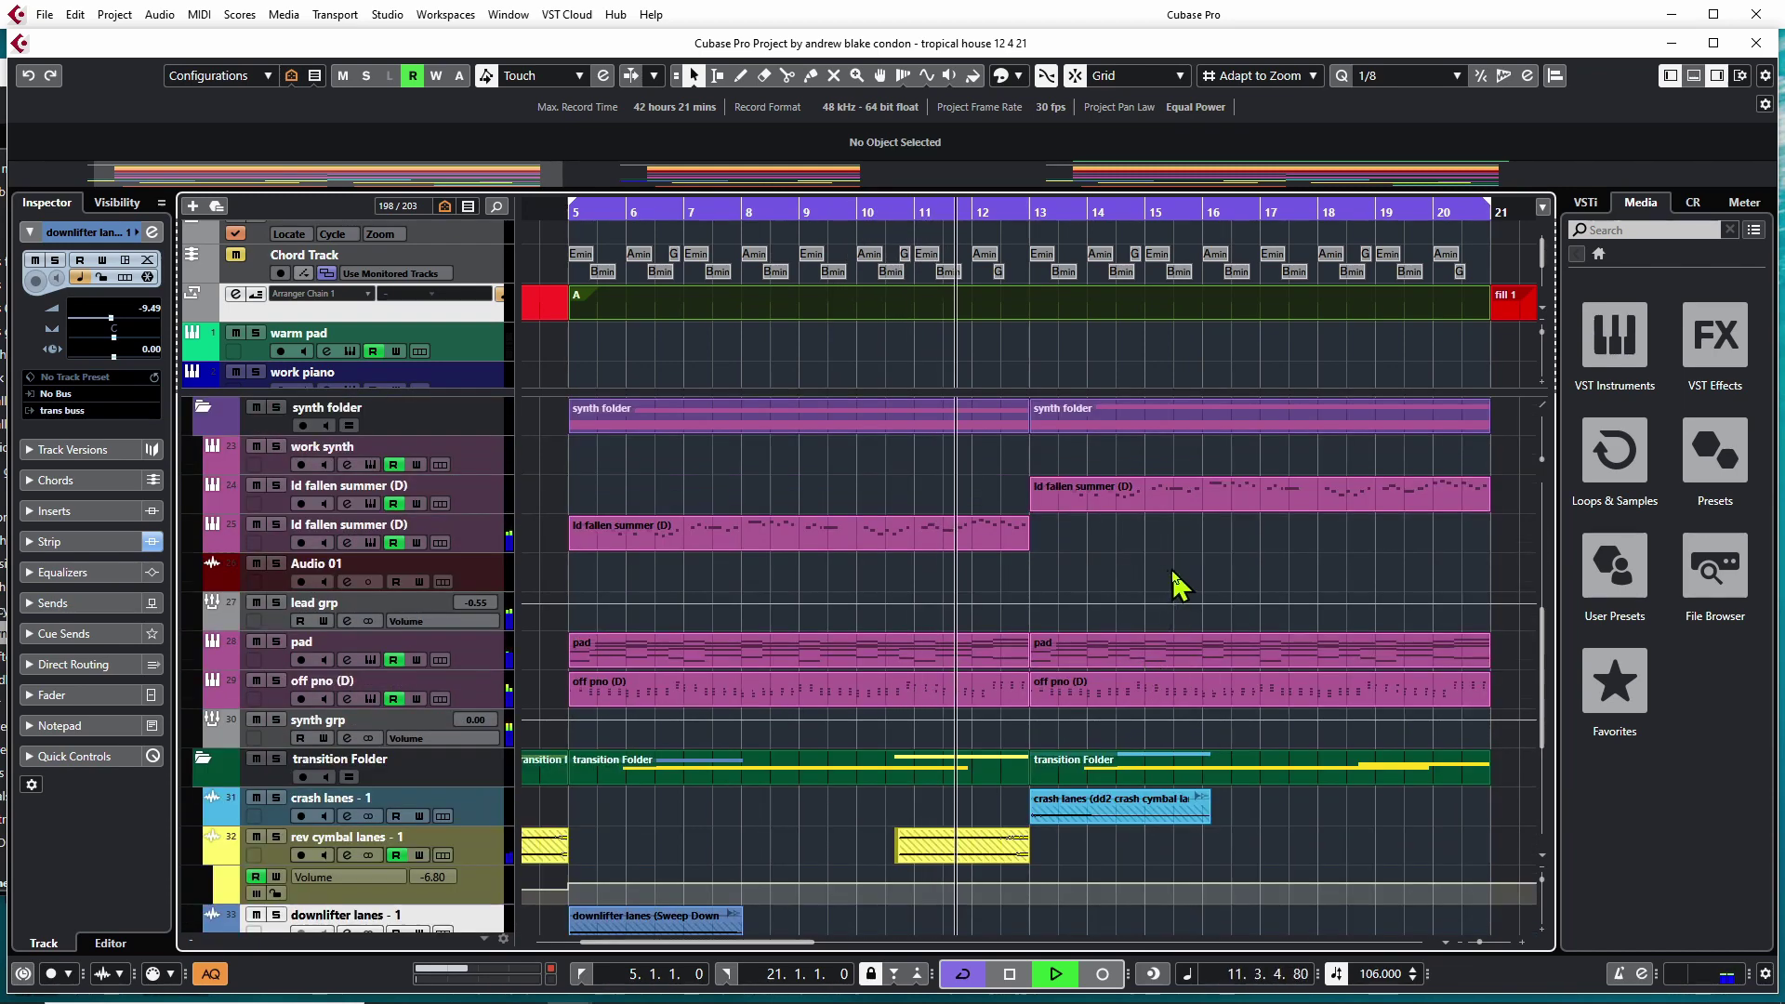
{"action": "scroll", "coordinate": [1175, 604], "scroll_direction": "up", "scroll_amount": 6}
{"action": "scroll", "coordinate": [1120, 540], "scroll_direction": "up", "scroll_amount": 1}
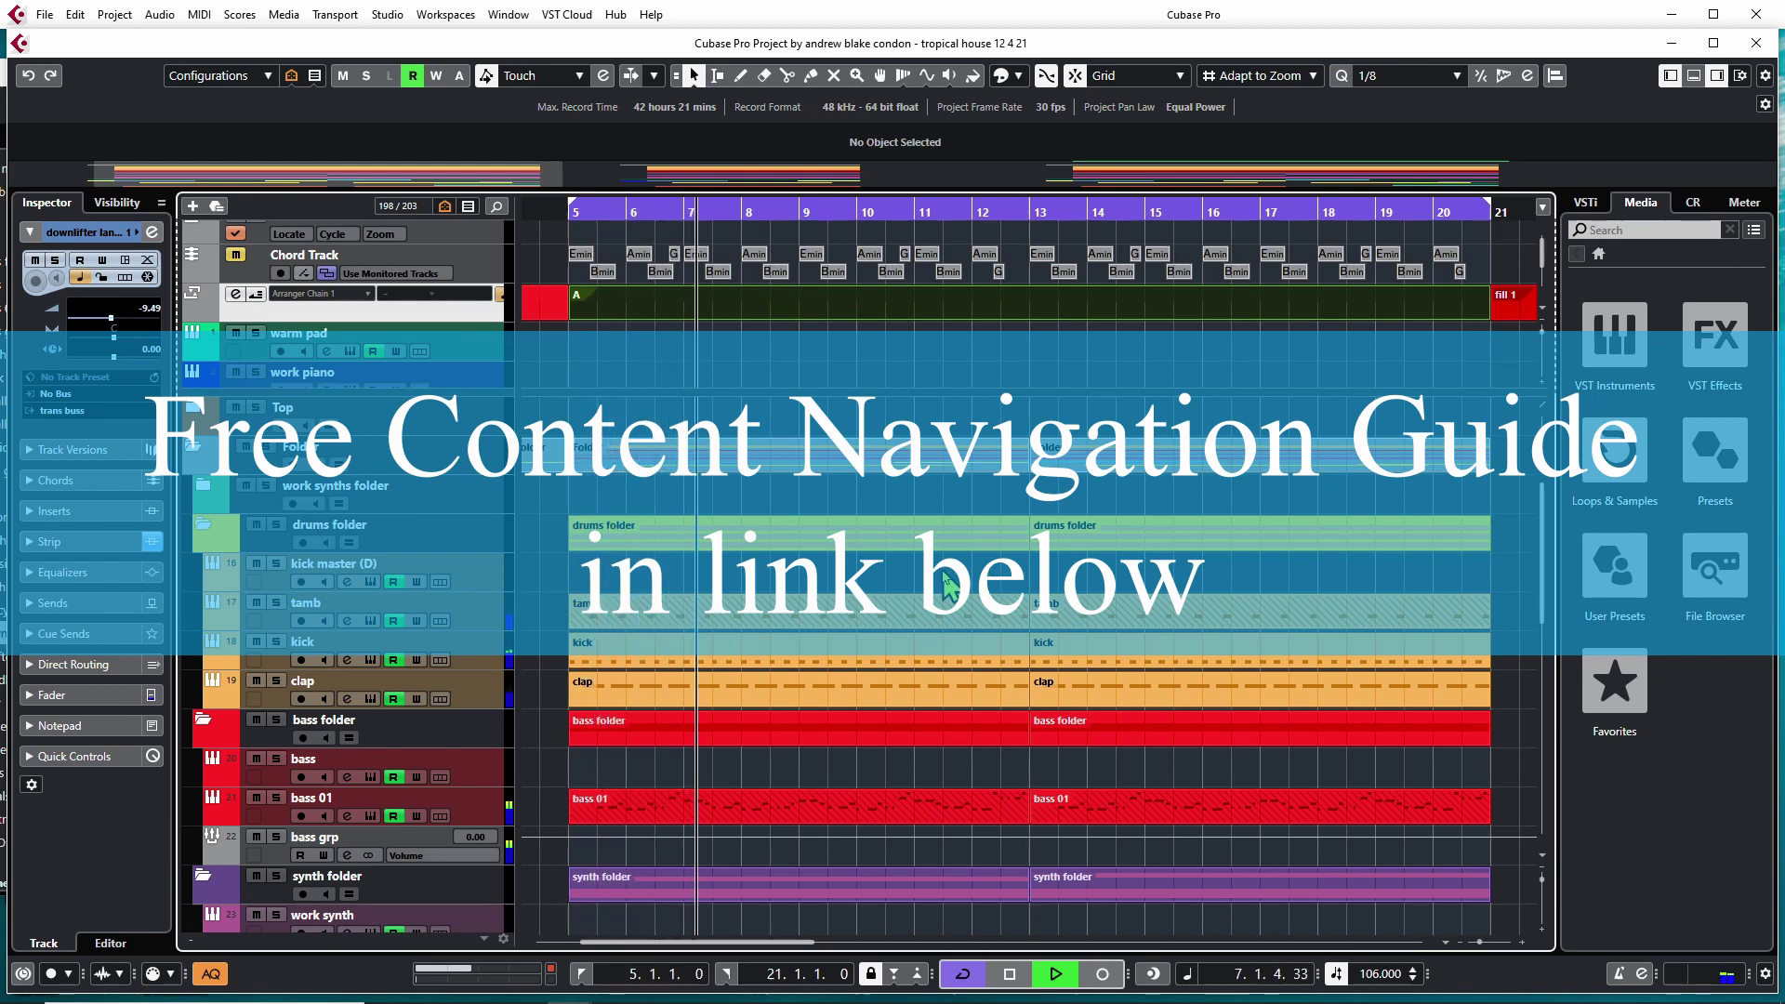
{"action": "scroll", "coordinate": [946, 584], "scroll_direction": "down", "scroll_amount": 5}
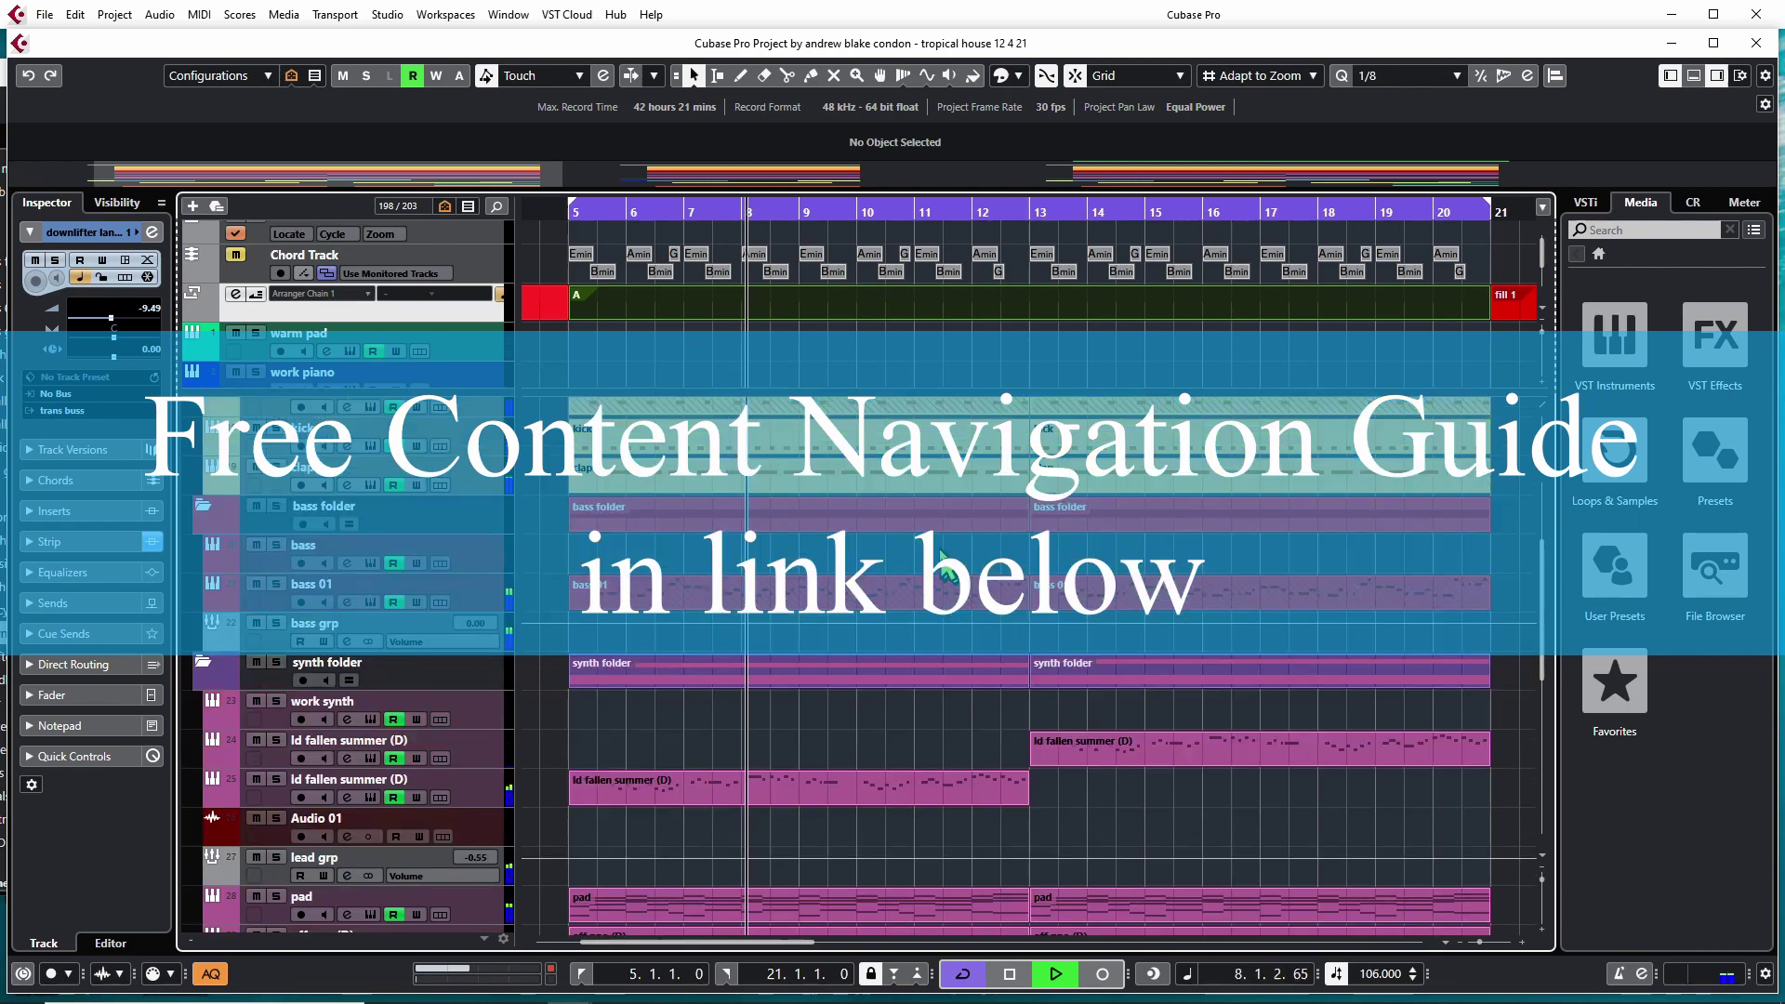